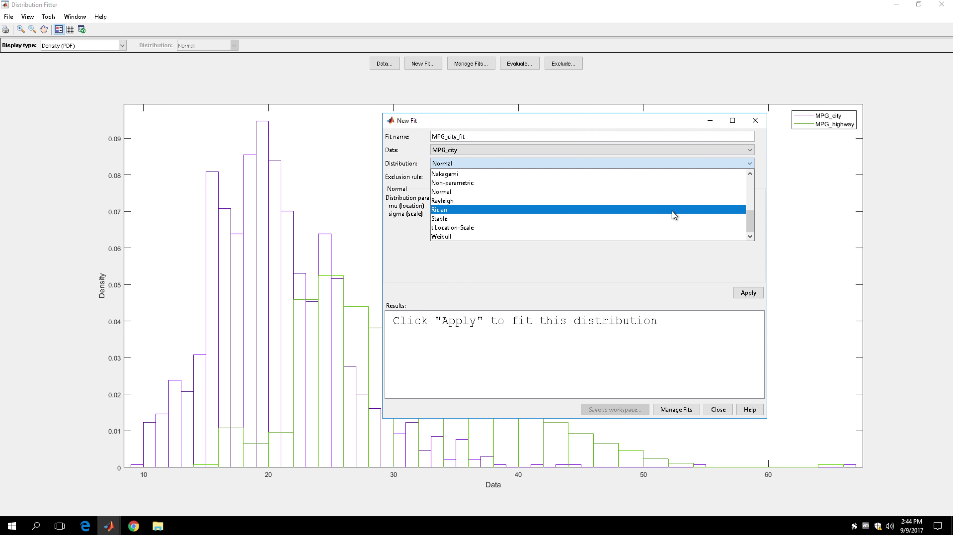
Fit a Lognormal distribution to the MPG_city data as MPG_city_fit and close the fit dialog
scroll(674, 215, up, 1)
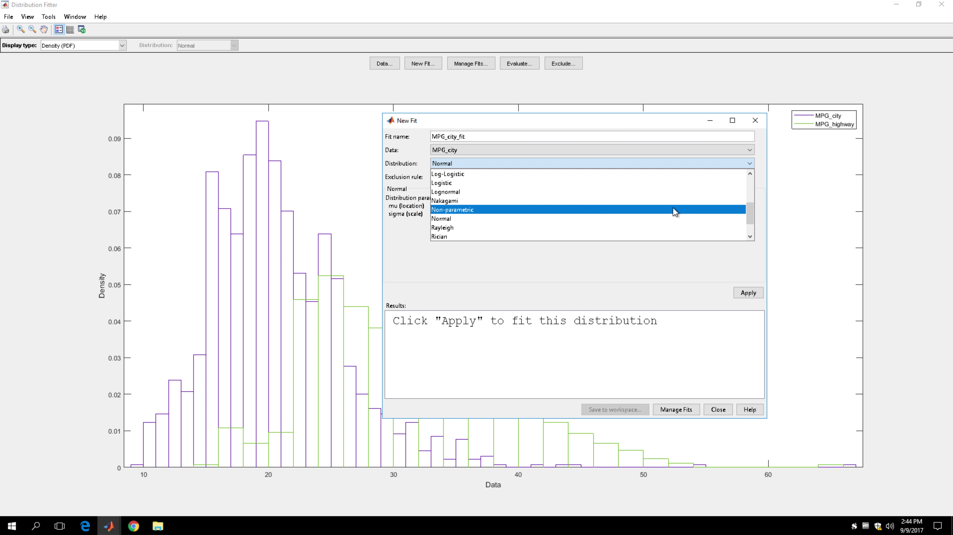
click(661, 196)
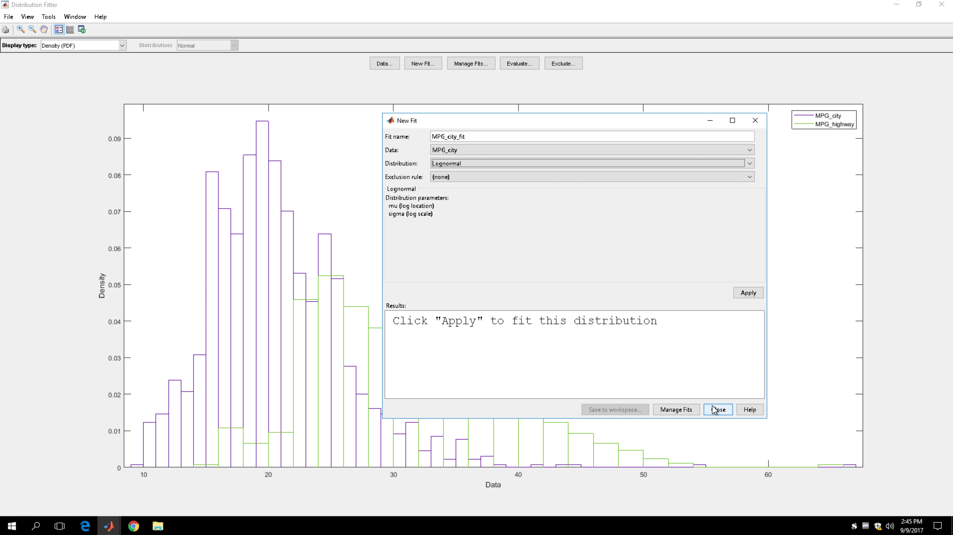
click(748, 293)
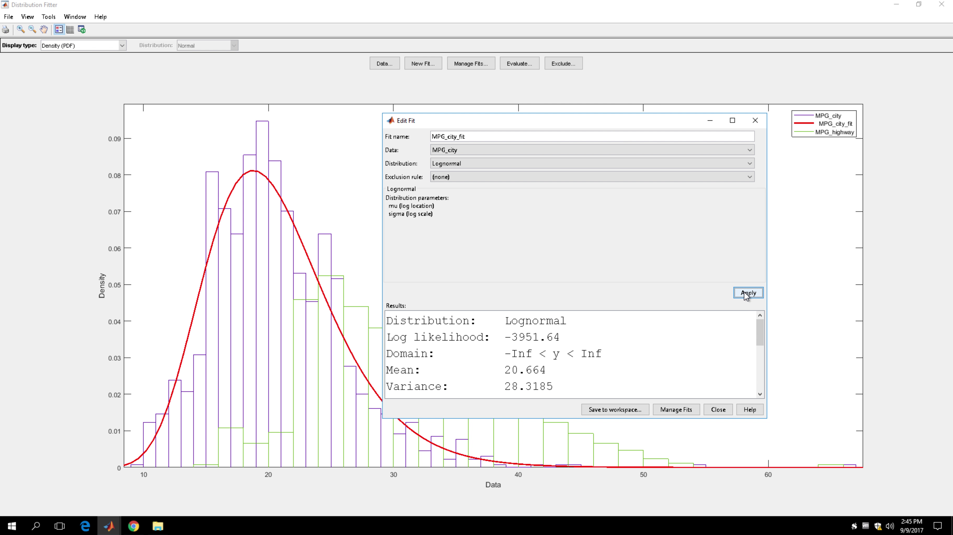
drag(577, 119, 688, 72)
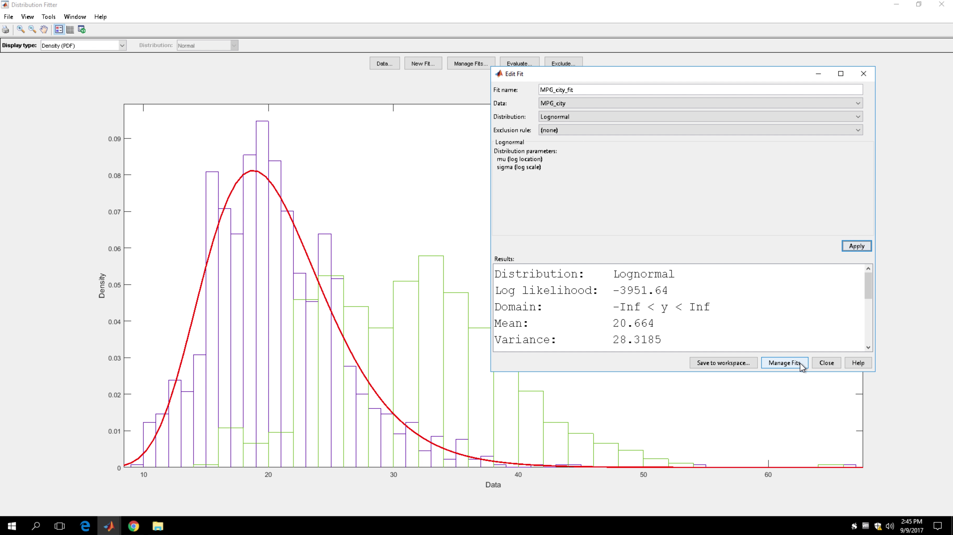
click(824, 362)
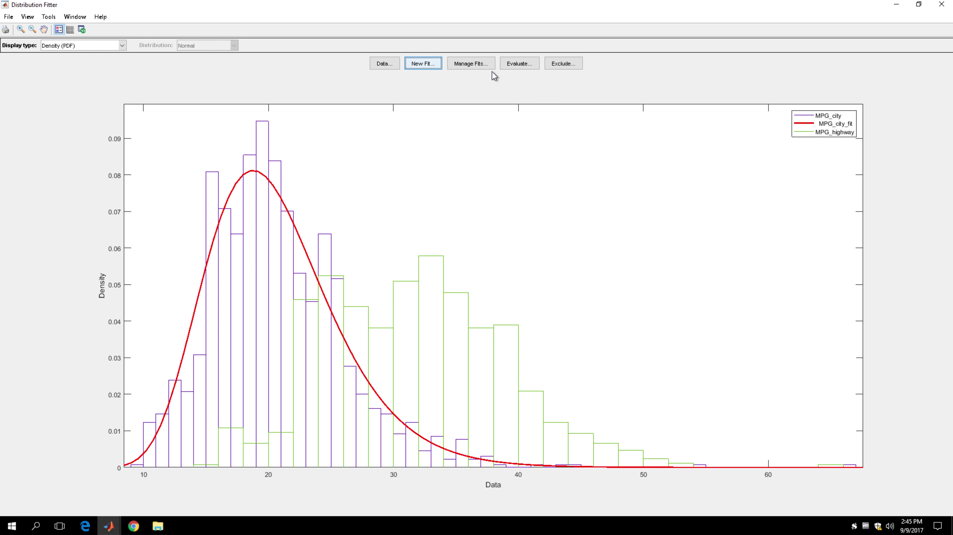
Review the table of fits in the Fit Manager, widening its window to read the columns, and close it
click(482, 66)
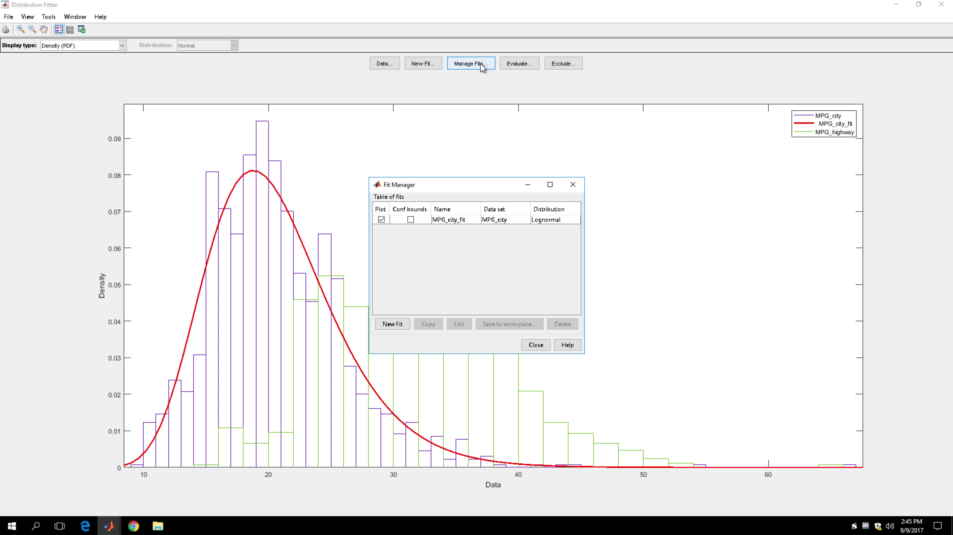
click(589, 240)
drag(588, 240, 728, 229)
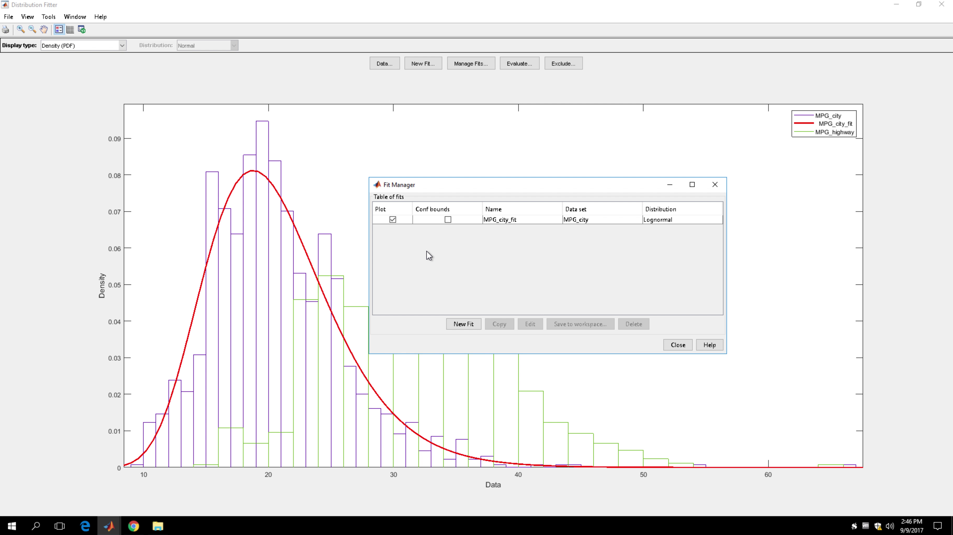
click(683, 346)
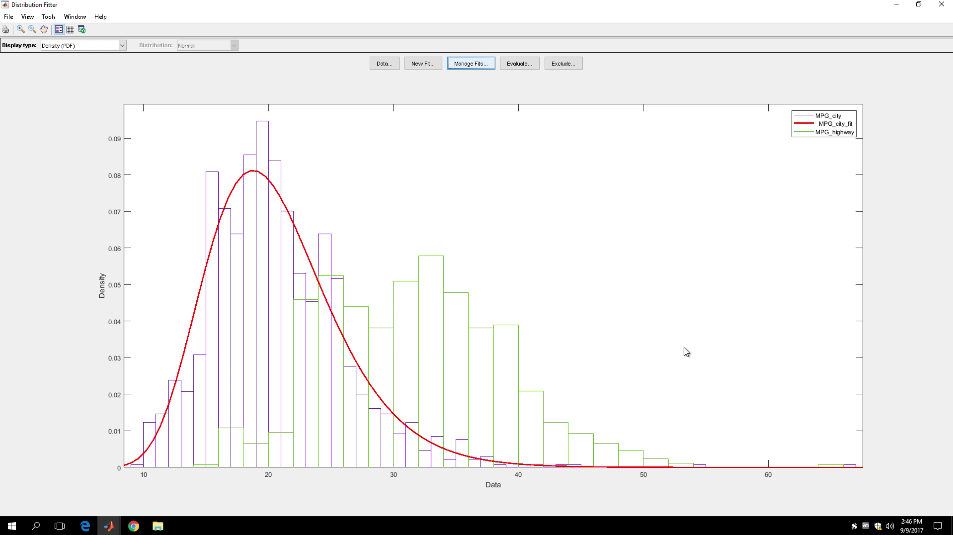
Start a second fit using the MPG_highway data and name it MPG_highway_fit
click(422, 66)
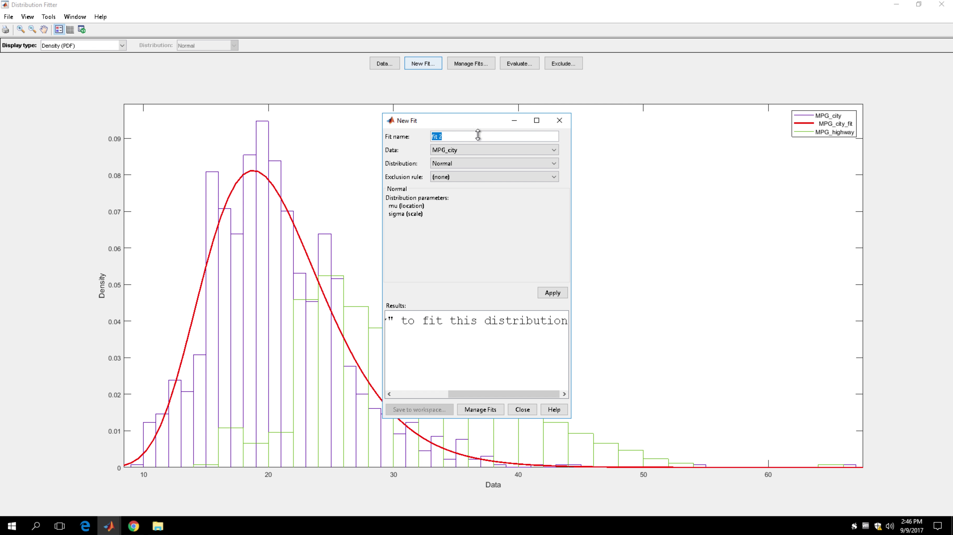
click(455, 150)
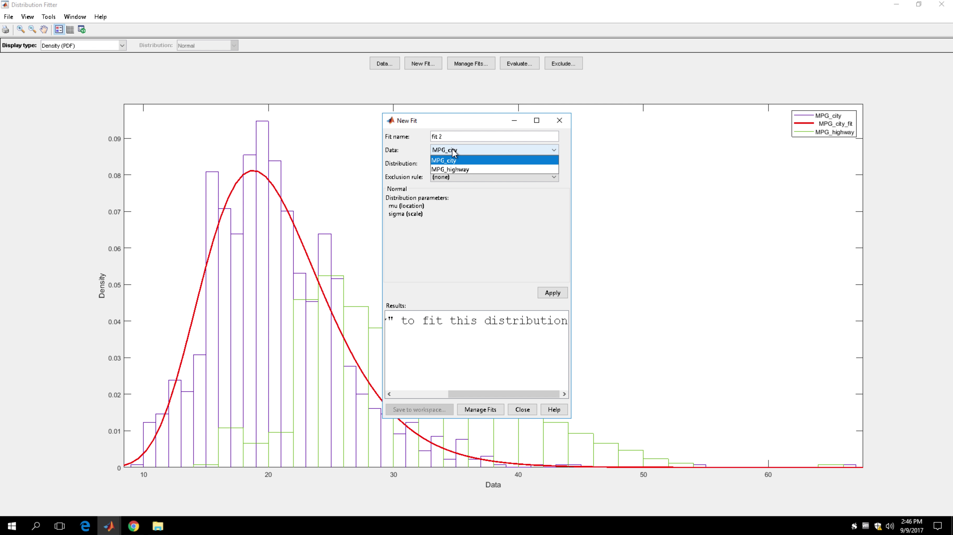
click(455, 169)
click(463, 135)
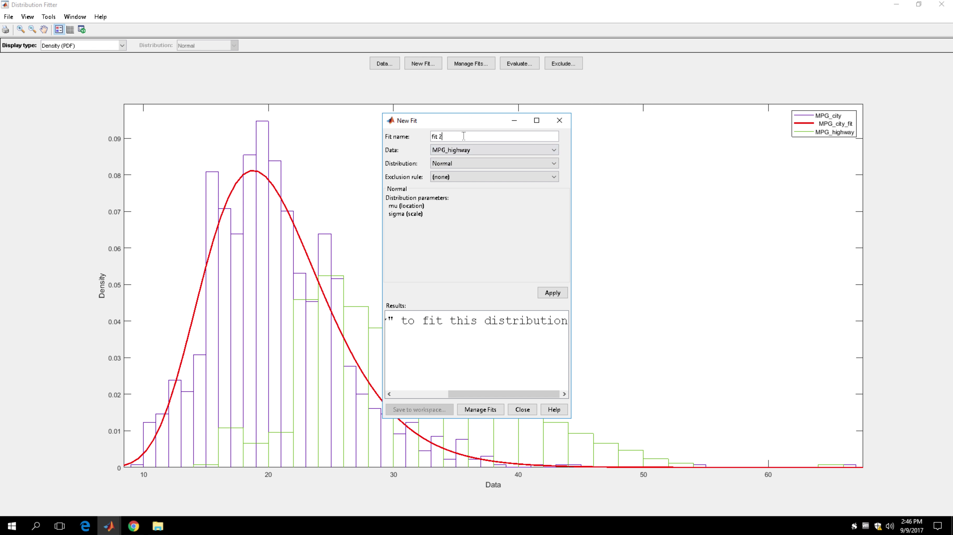
triple_click(463, 135)
text(MPG_highway_)
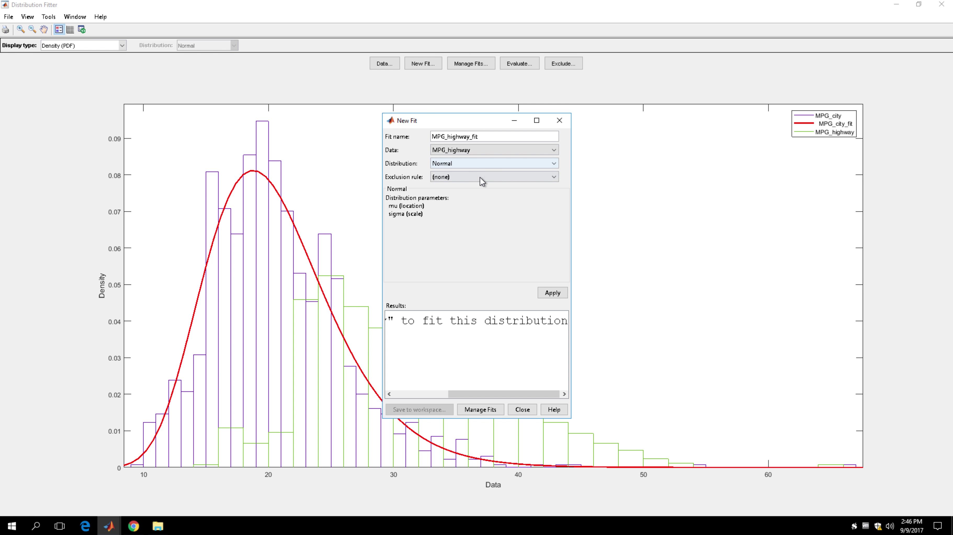
Set the highway fit's distribution to Lognormal, apply the fit and close the dialog
click(471, 164)
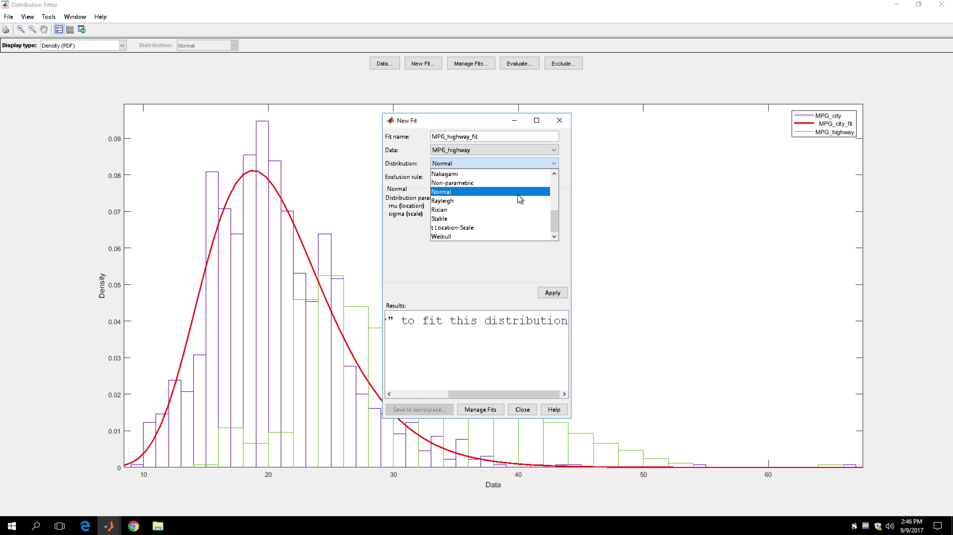
click(556, 217)
drag(555, 217, 555, 212)
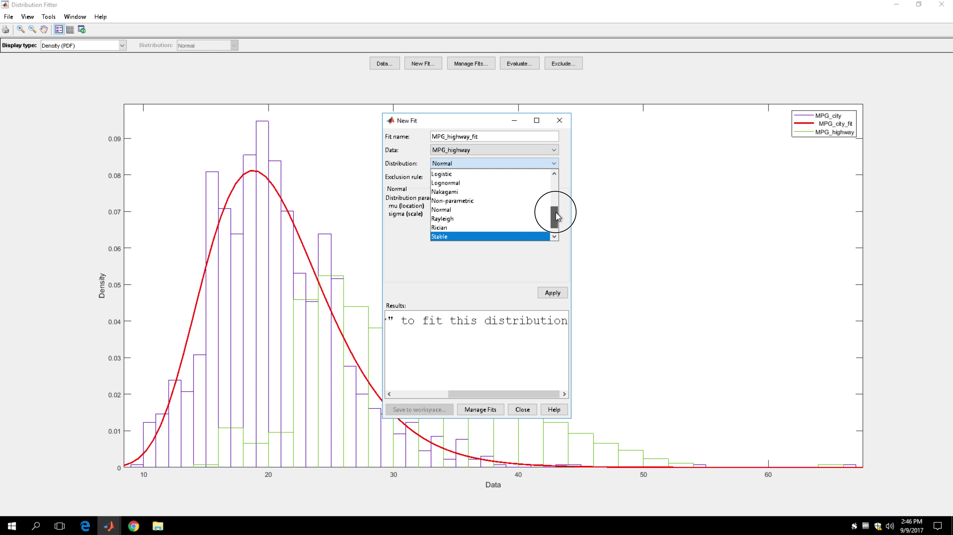
click(486, 183)
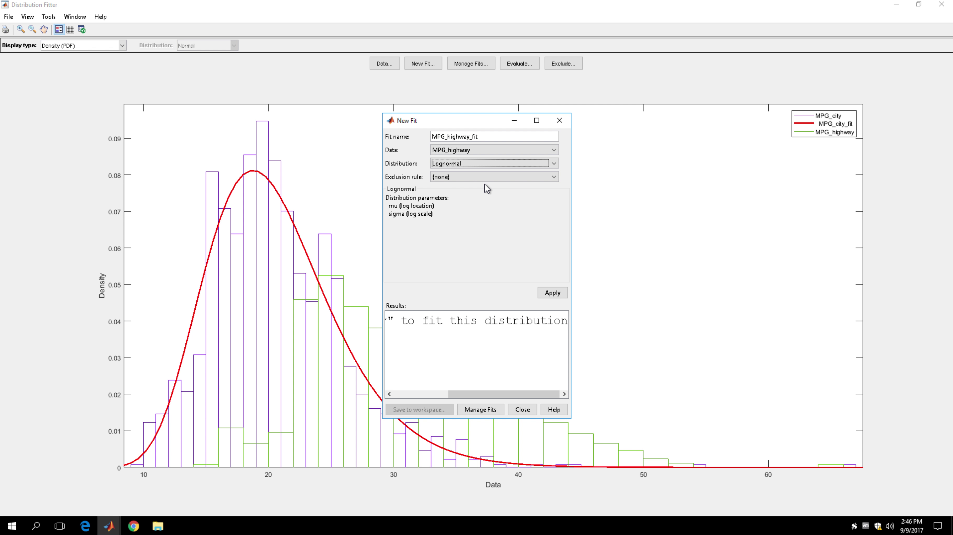
click(551, 293)
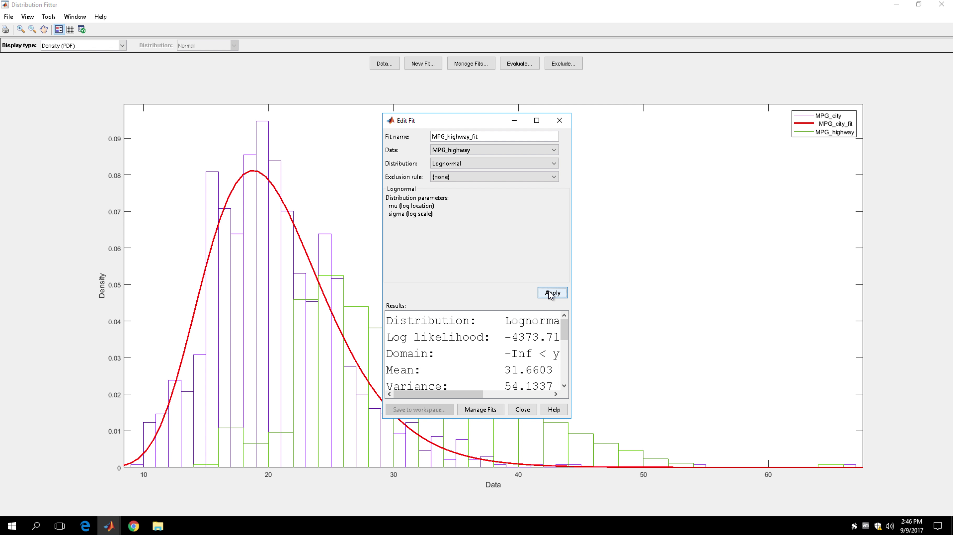
click(522, 409)
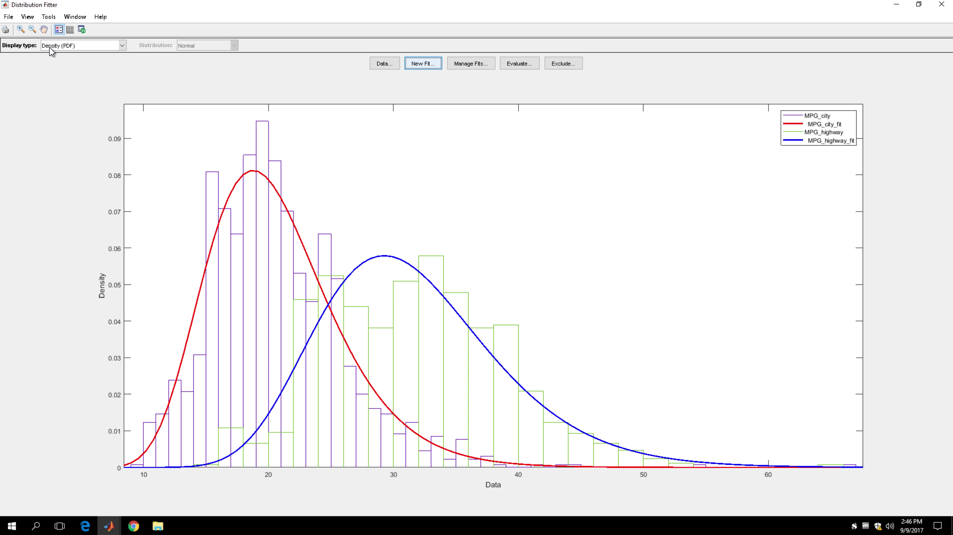
Generate MATLAB code from the distribution fitting session and look through the resulting function
click(11, 17)
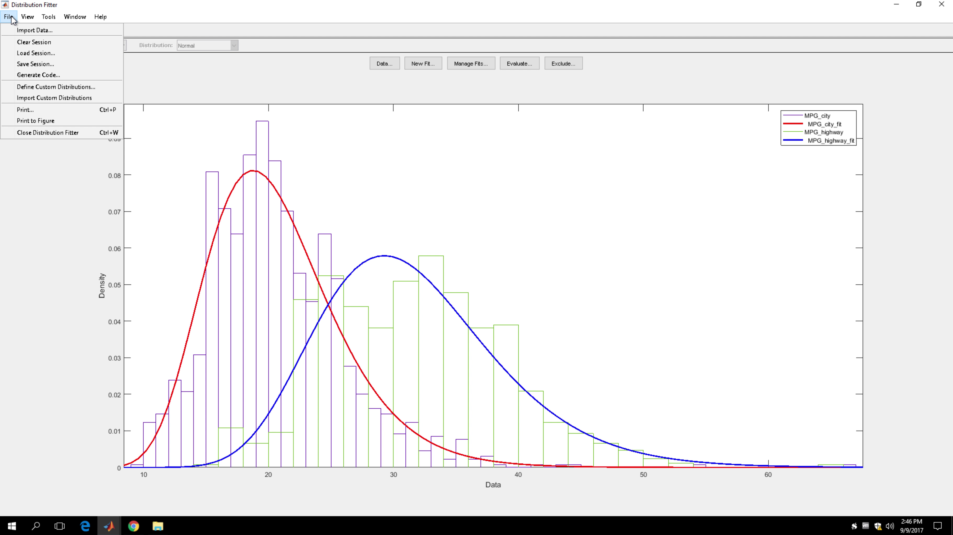
click(41, 76)
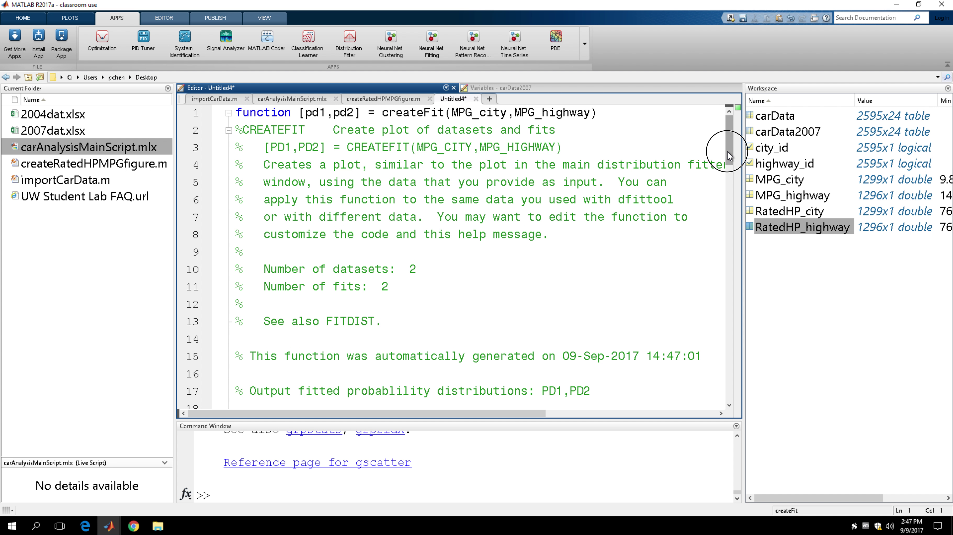
drag(727, 150, 730, 301)
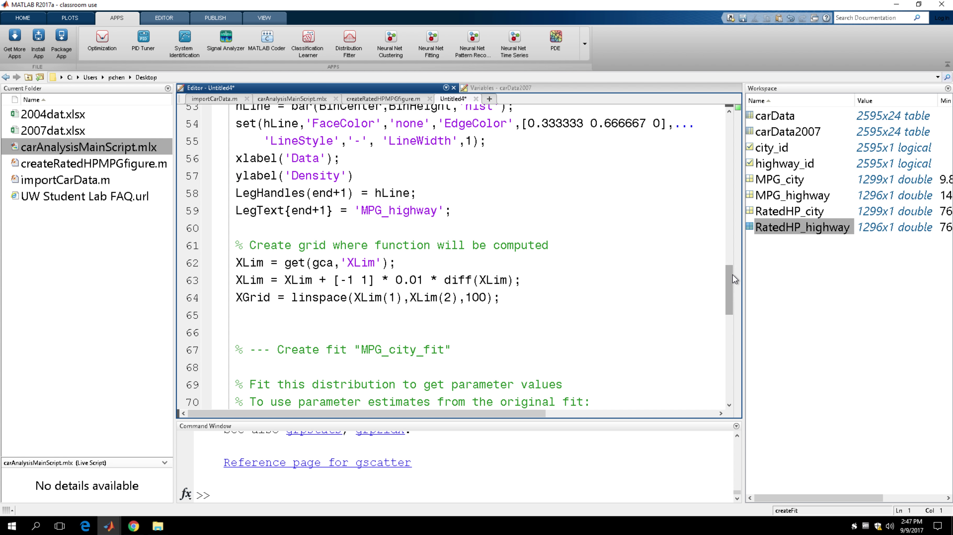
drag(730, 273, 723, 107)
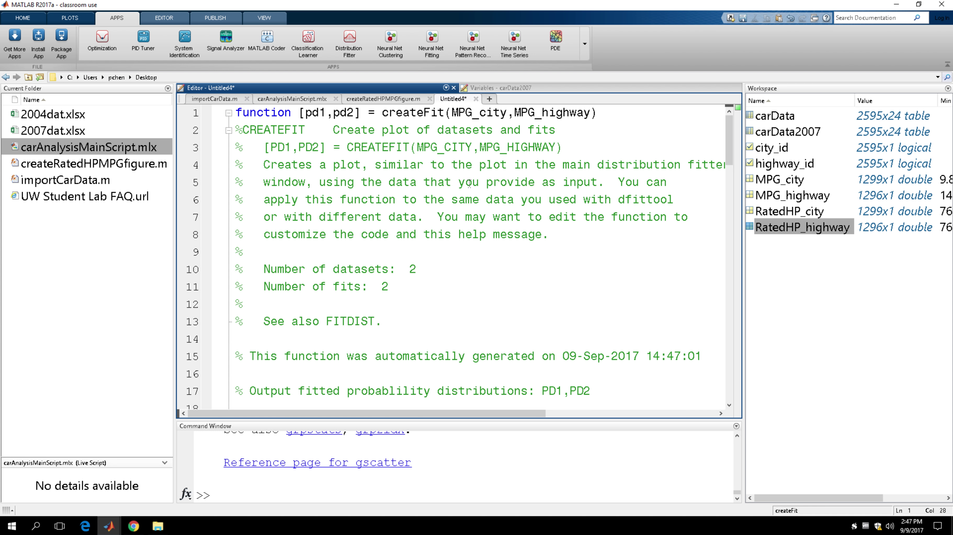
Rename the generated function to createMPGFit and save it on the Desktop as createMPGFit.m
text(M)
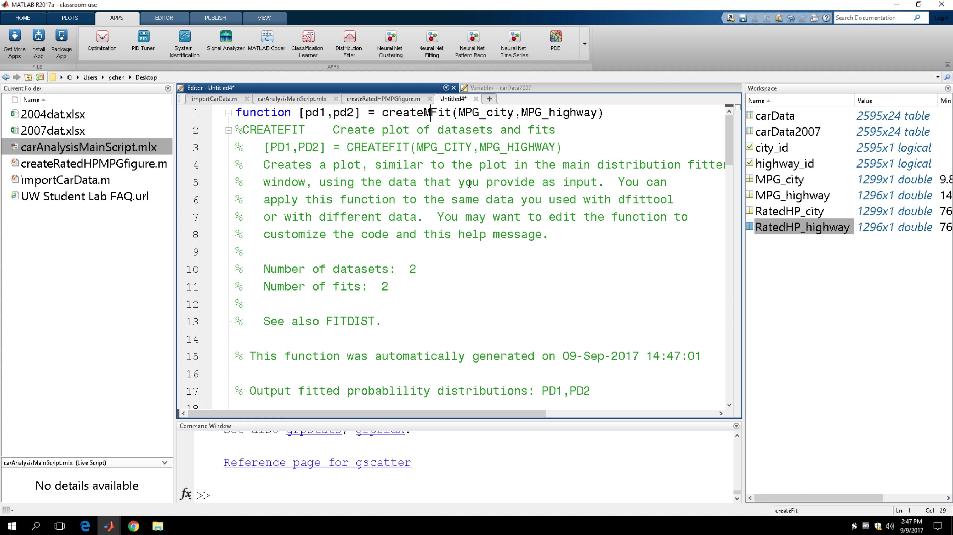
text(PG)
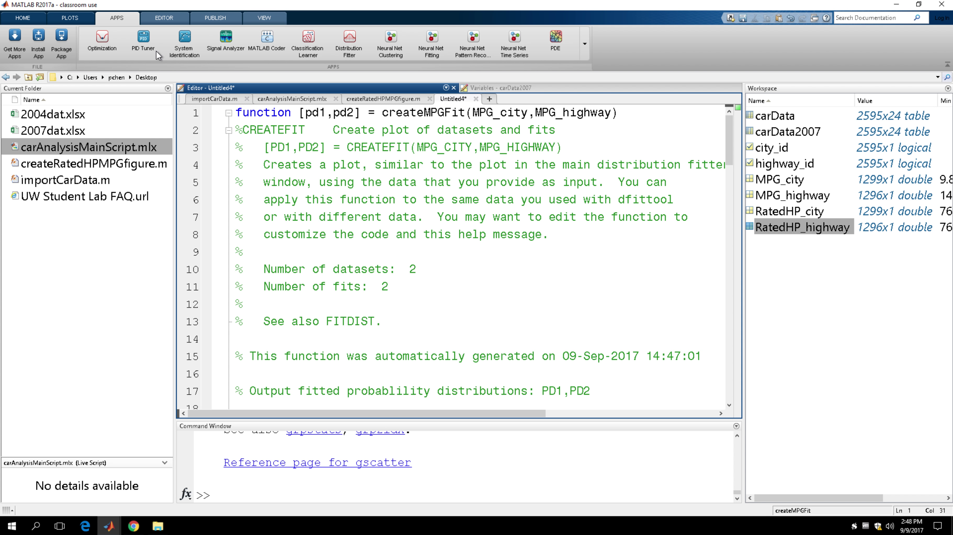
click(182, 19)
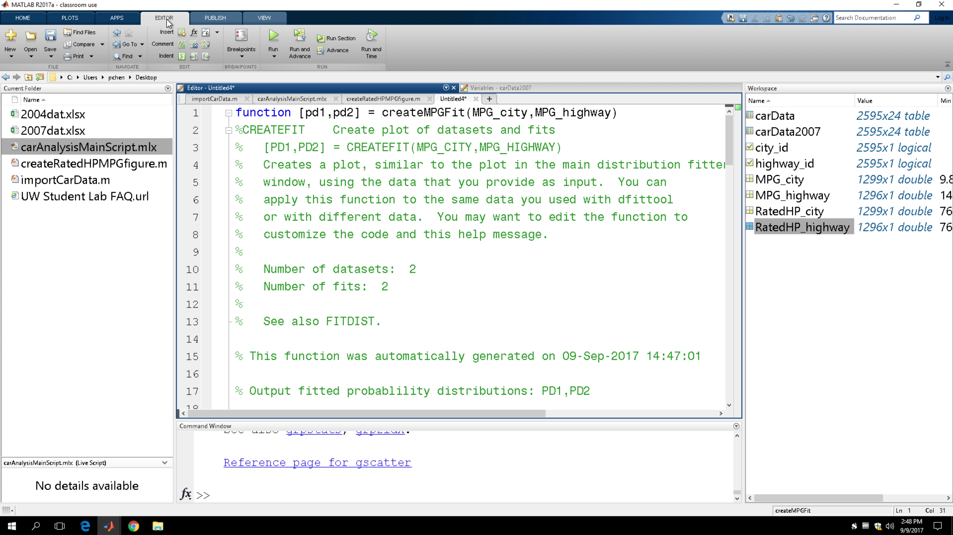
click(49, 41)
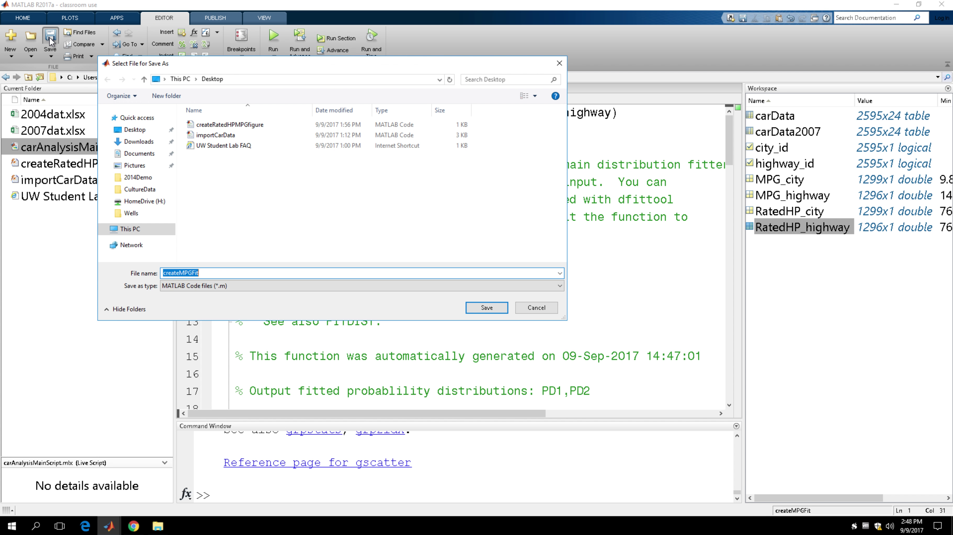
click(491, 309)
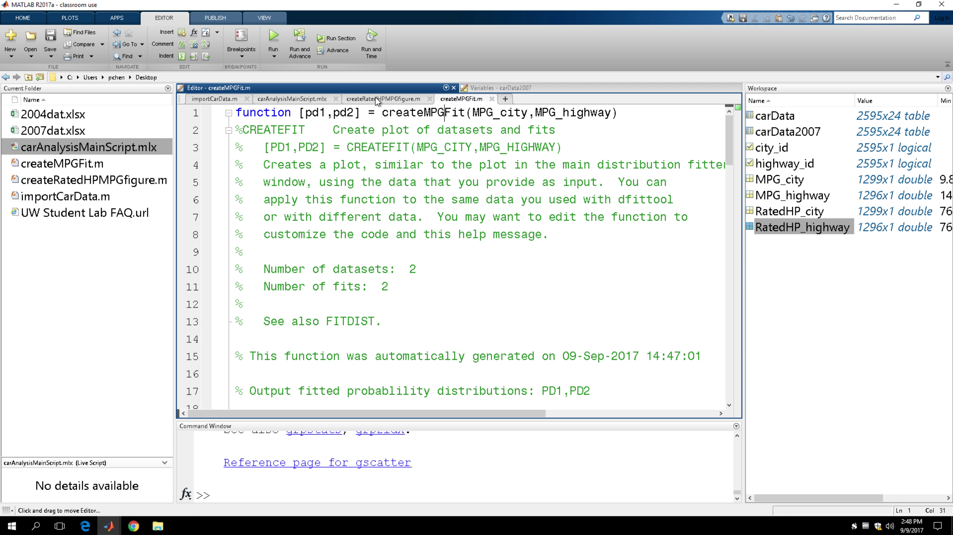
Add the line createMPGFit(MPG_city, MPG_highway); below the MPG_highway assignment in the last section of carAnalysisMainScript.mlx
click(292, 99)
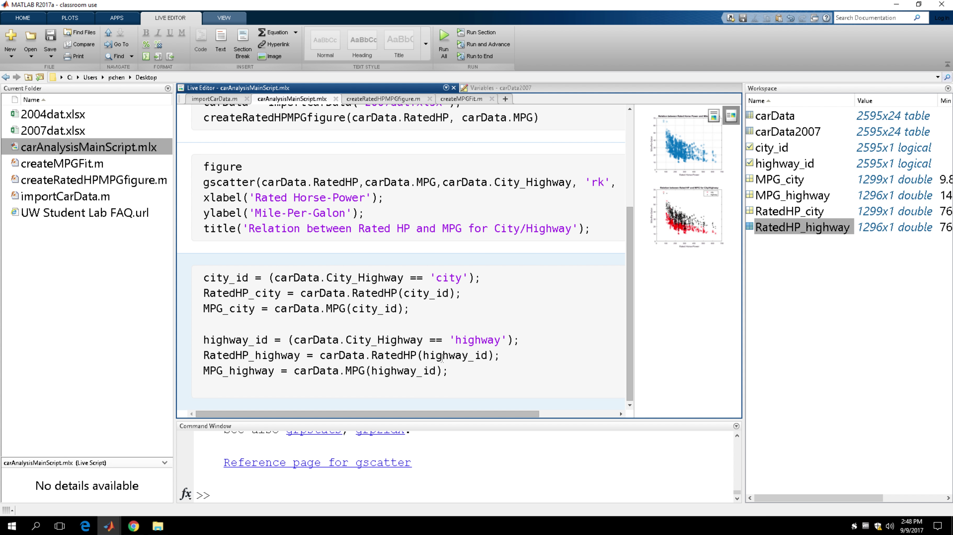
mouse_move(442, 358)
key(Return)
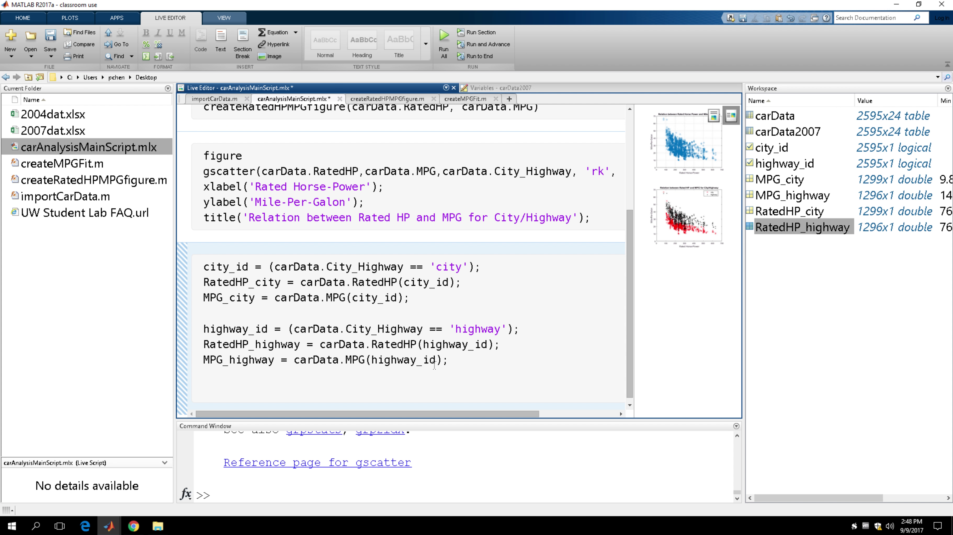
text(createMPG)
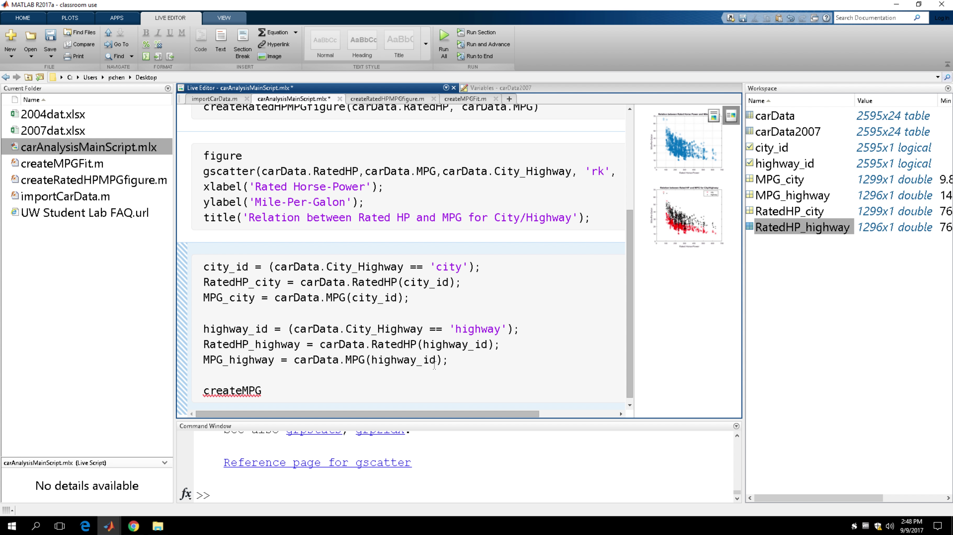
text(Fit()
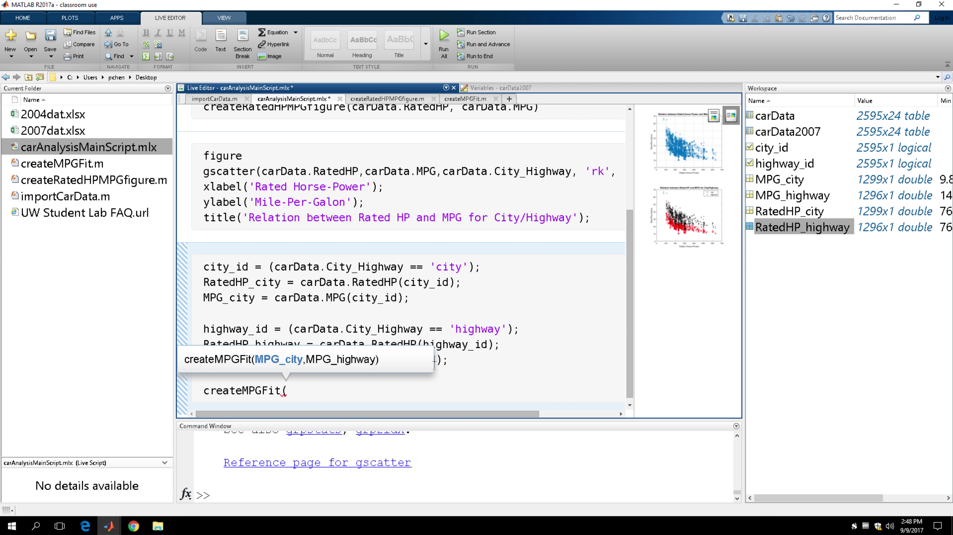
text(MPG_city, )
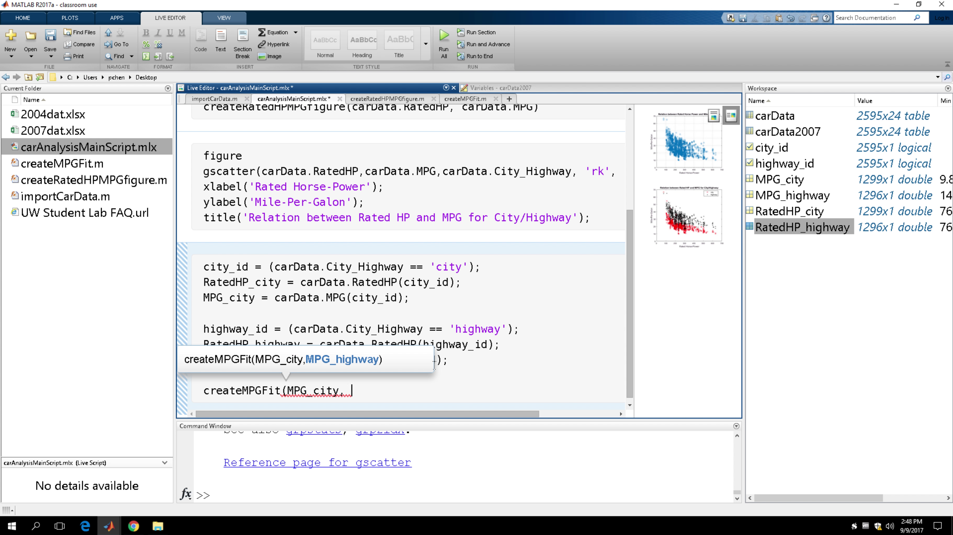
text(MPG_highway);)
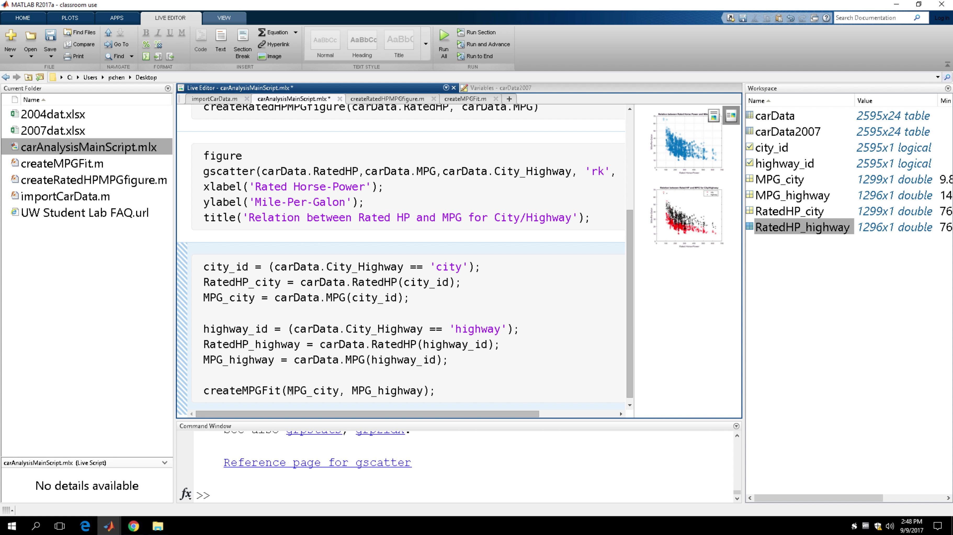
drag(291, 390, 325, 390)
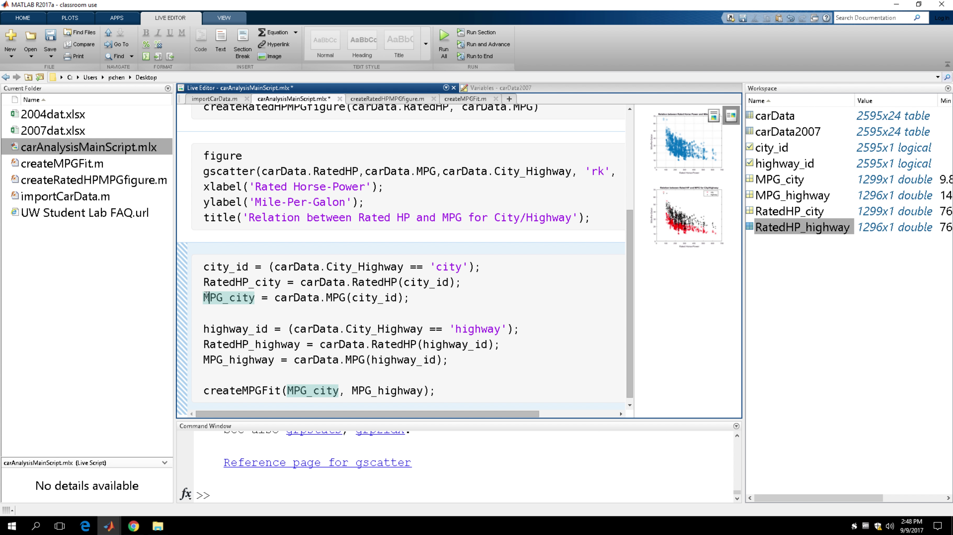
drag(204, 298, 256, 296)
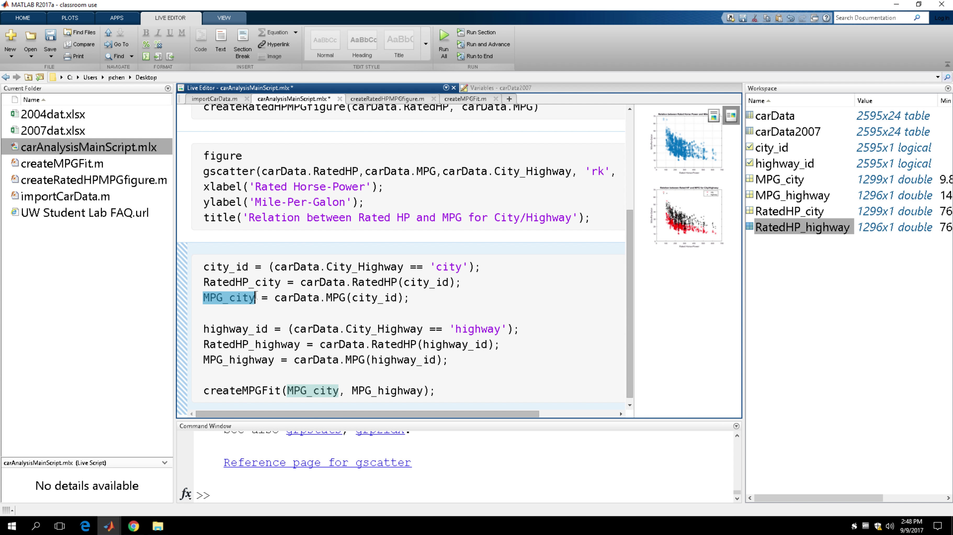
drag(203, 359, 275, 359)
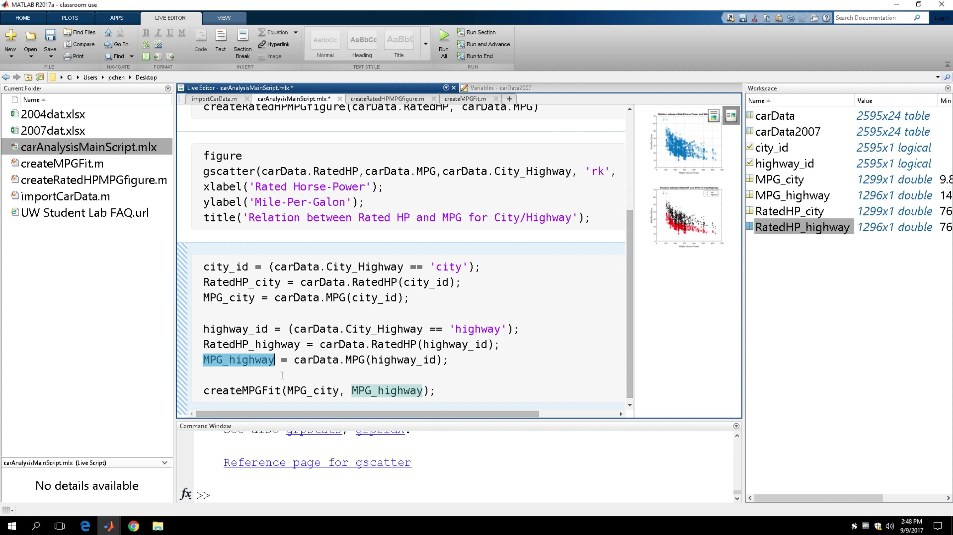
Run the last section of the live script and widen the output pane to view the MPG fit plot
click(462, 389)
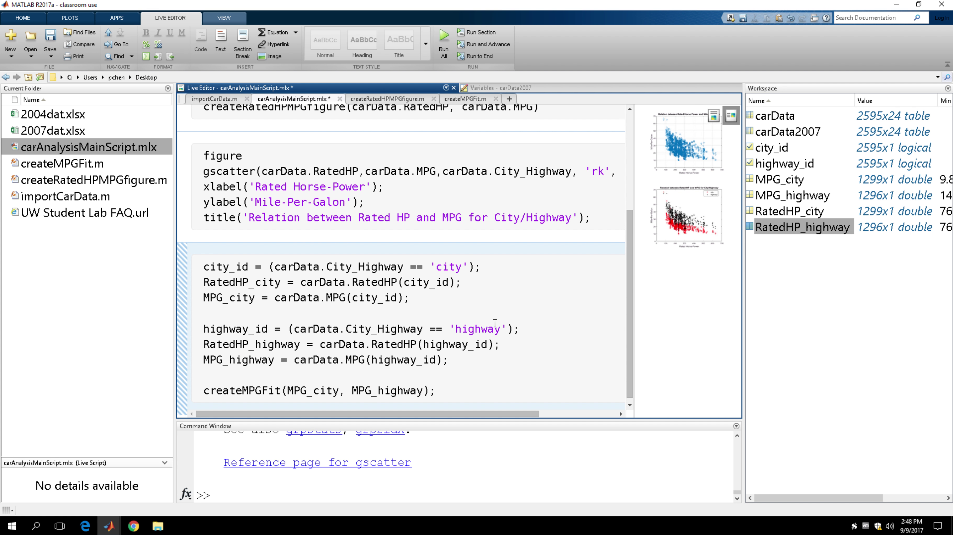
key(ctrl+Return)
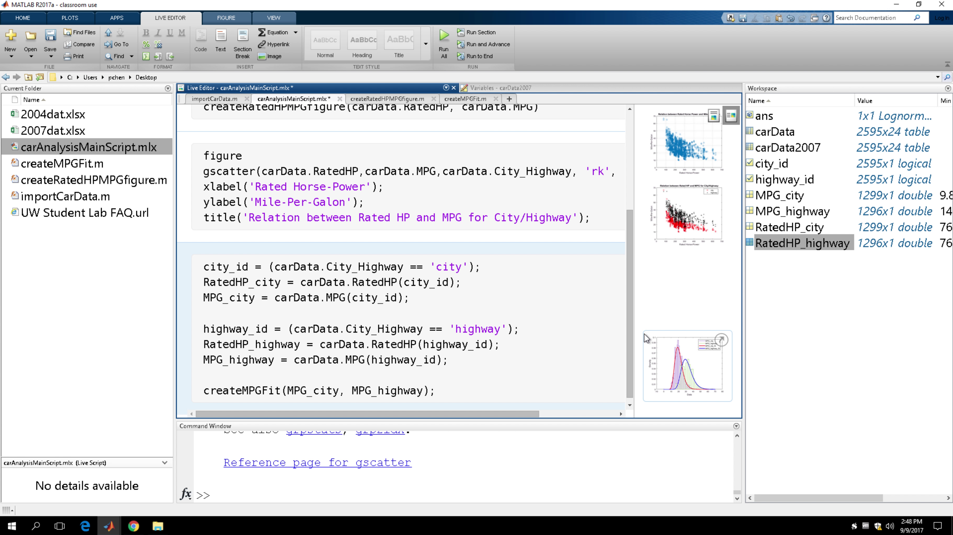
drag(632, 324, 598, 323)
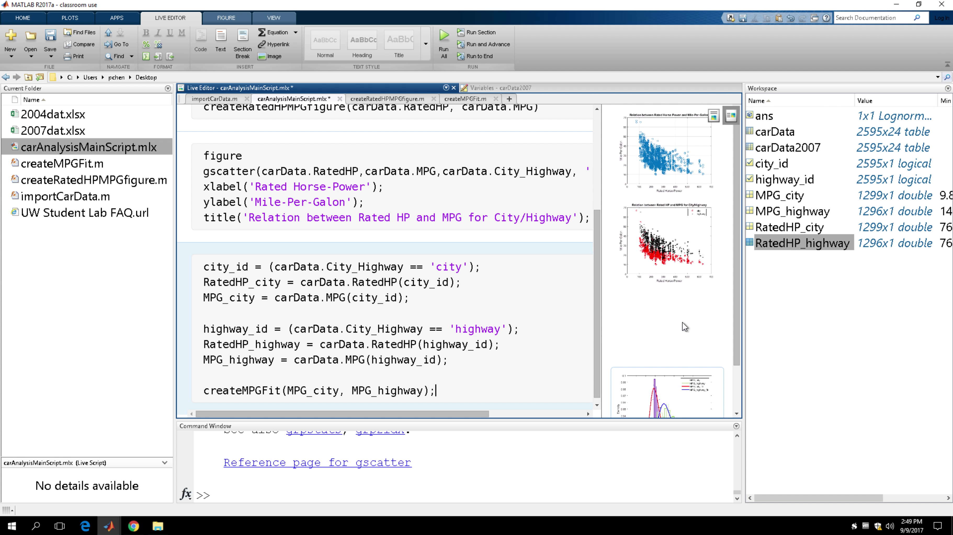
drag(734, 307, 738, 365)
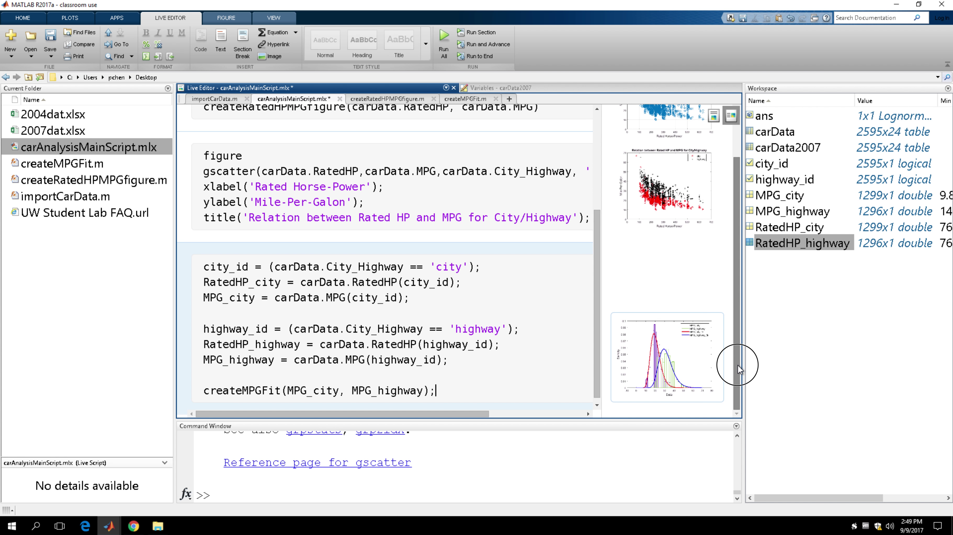
View the MPG fit plot enlarged with inline output, and return to the output-beside-code layout
click(678, 377)
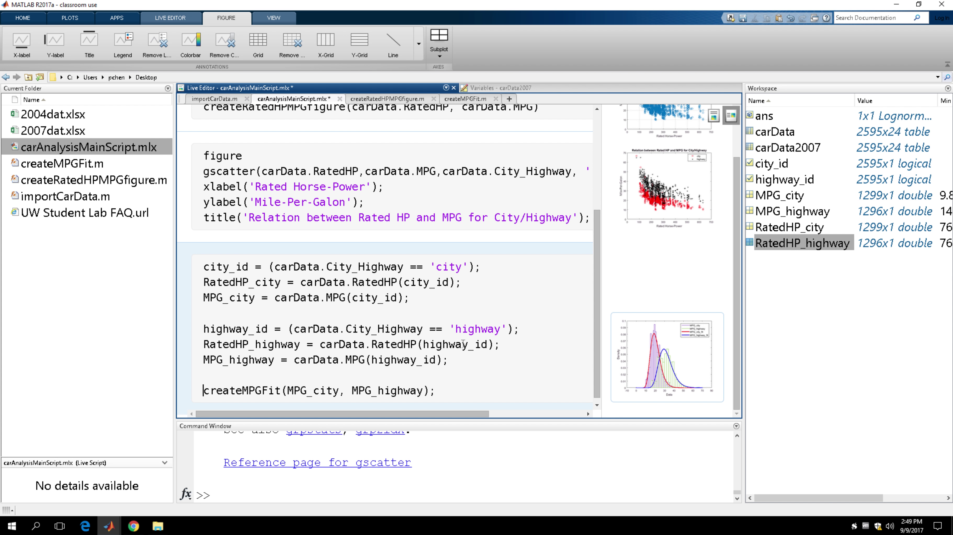
click(713, 116)
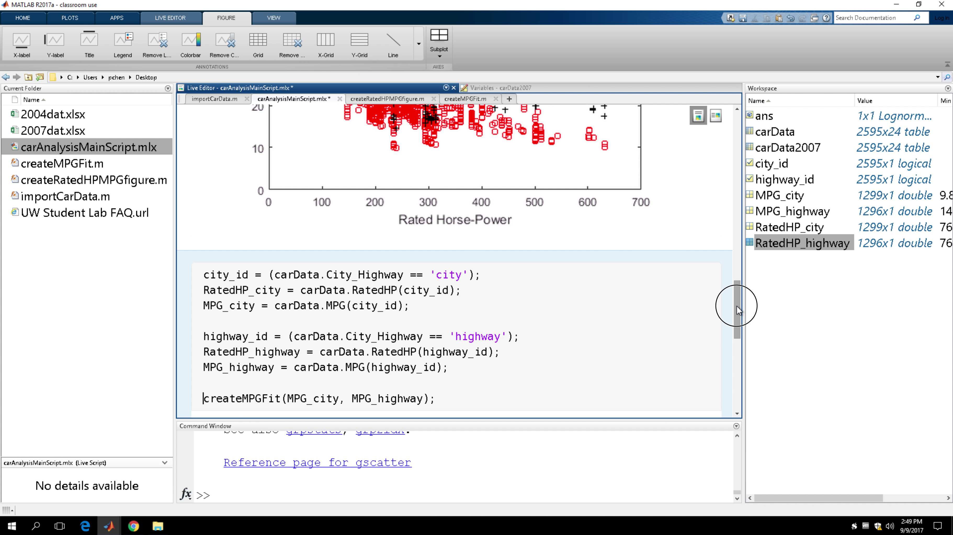
drag(737, 305, 730, 369)
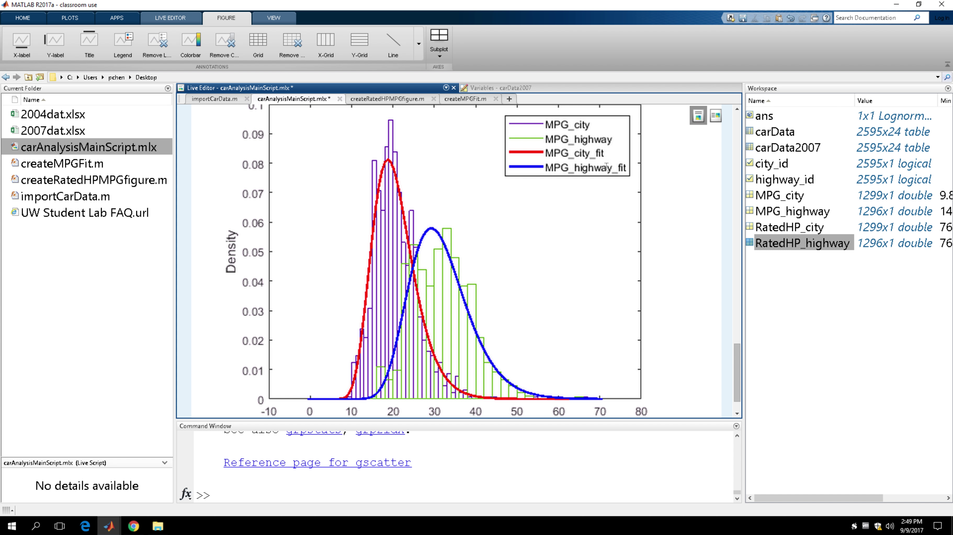
click(717, 120)
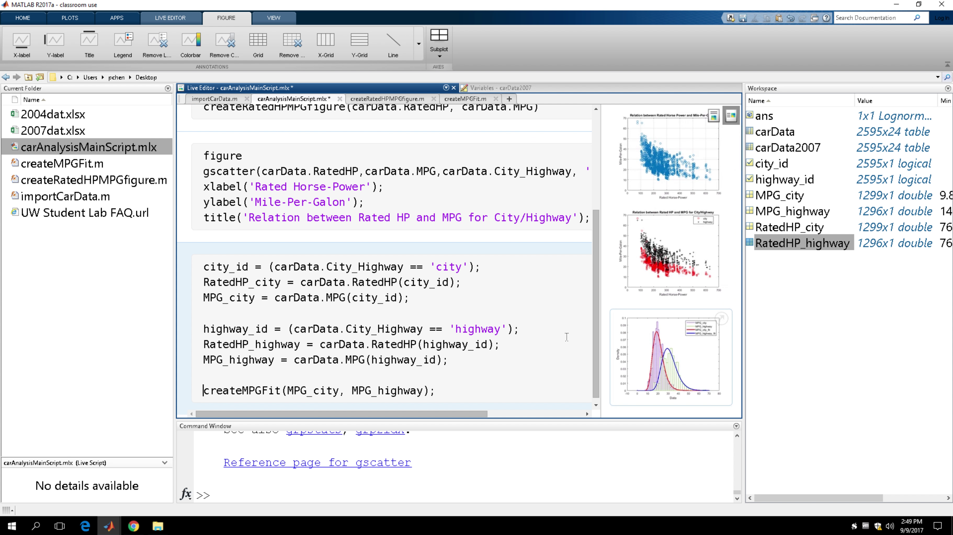
drag(596, 294, 595, 323)
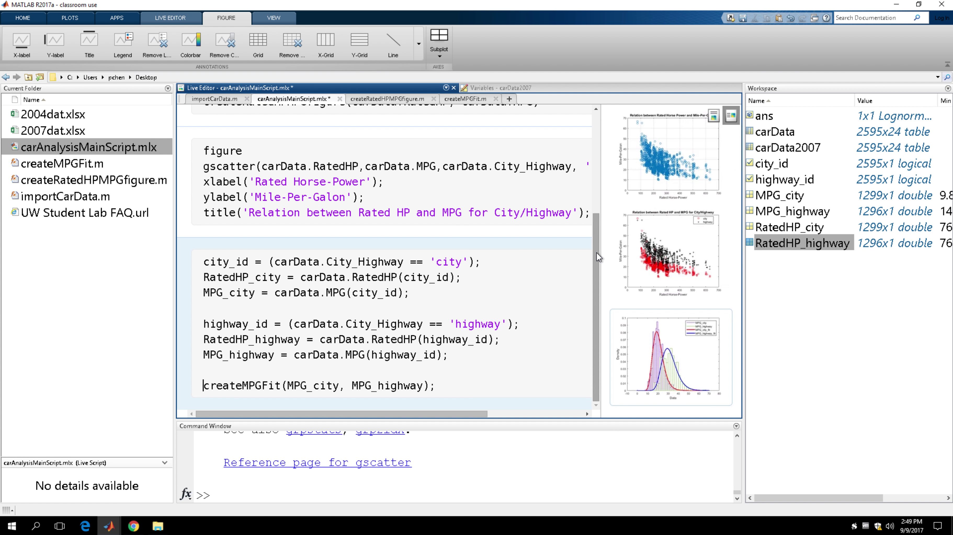
drag(596, 251, 595, 312)
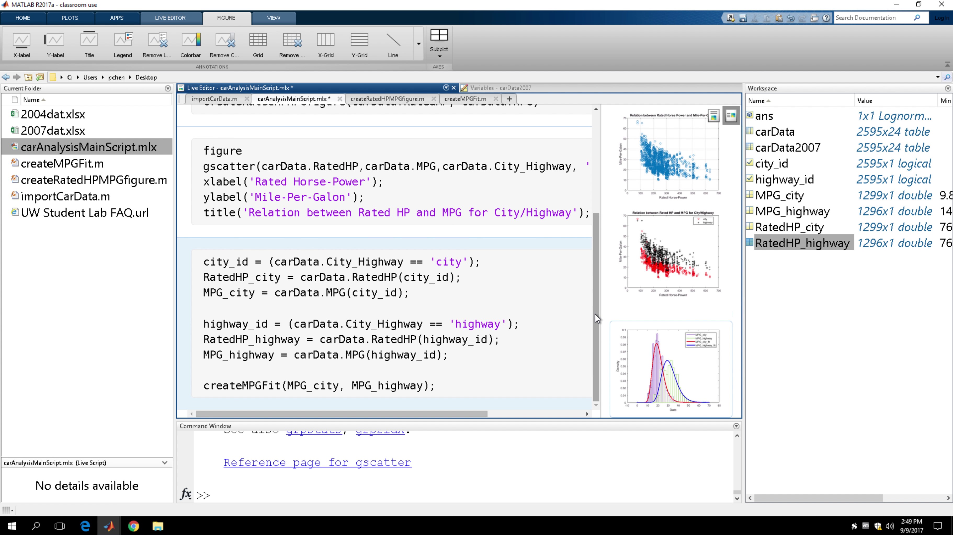
click(468, 387)
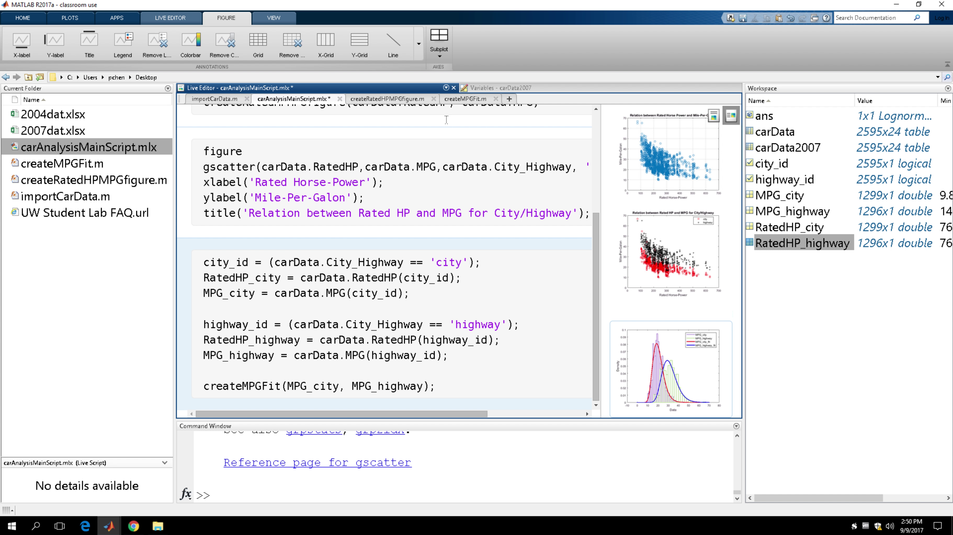
Look through the carData2007 table for the column that separates cars from trucks, and return to the live script
click(518, 89)
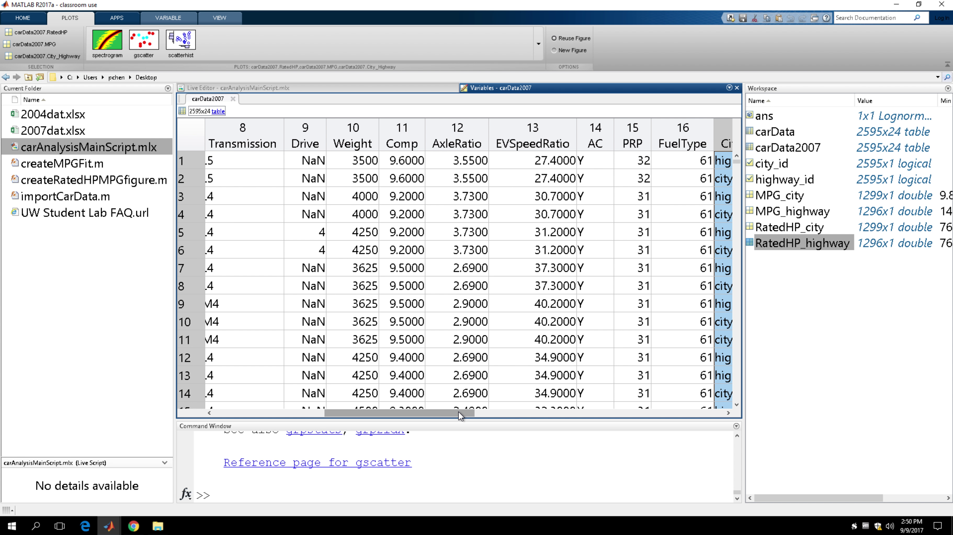
drag(460, 415, 365, 414)
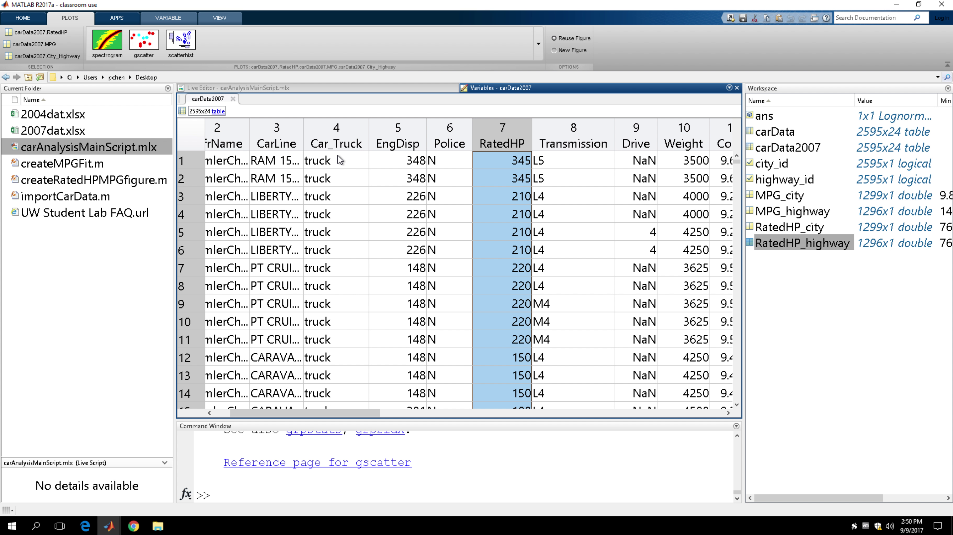
click(282, 416)
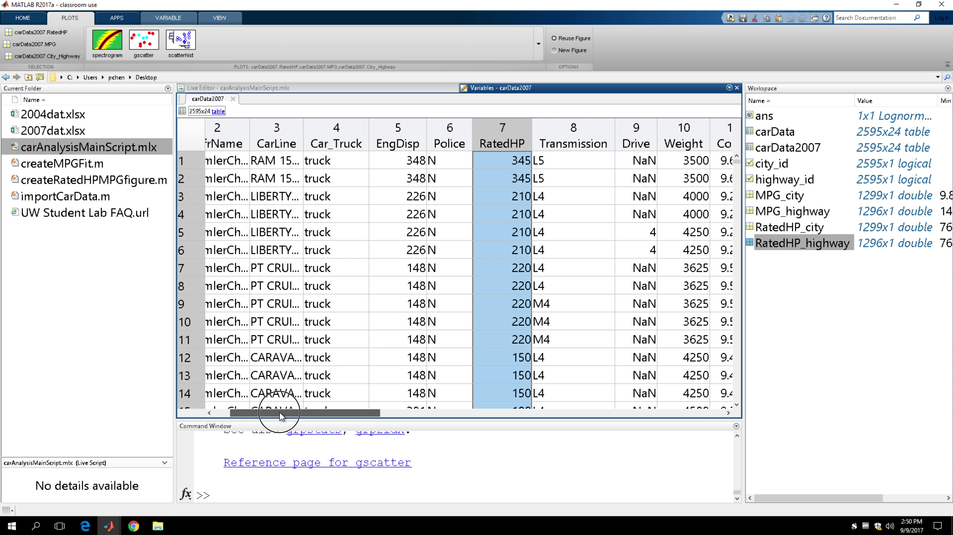
drag(282, 416, 267, 415)
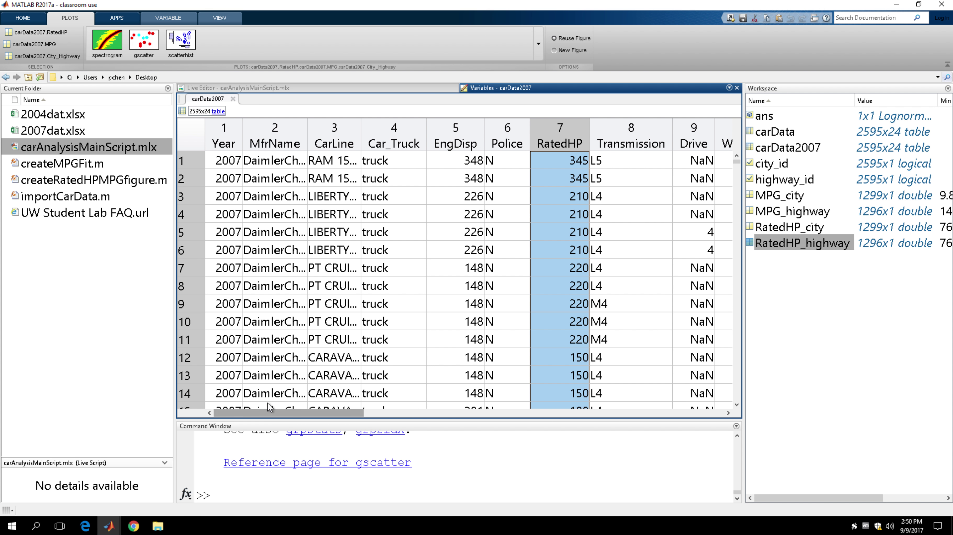
click(252, 89)
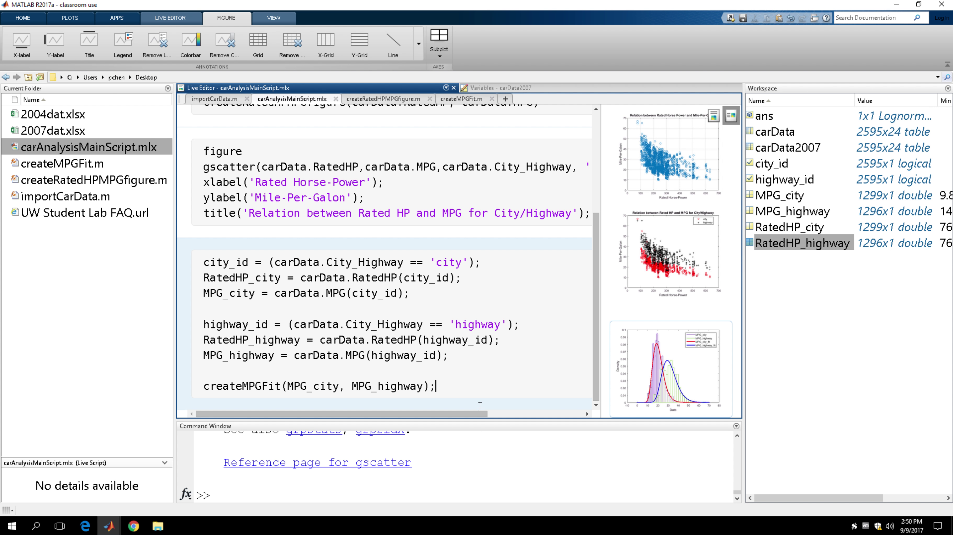
Insert a section break after the createMPGFit(MPG_city, MPG_highway); line to start a new code section
drag(205, 264, 250, 262)
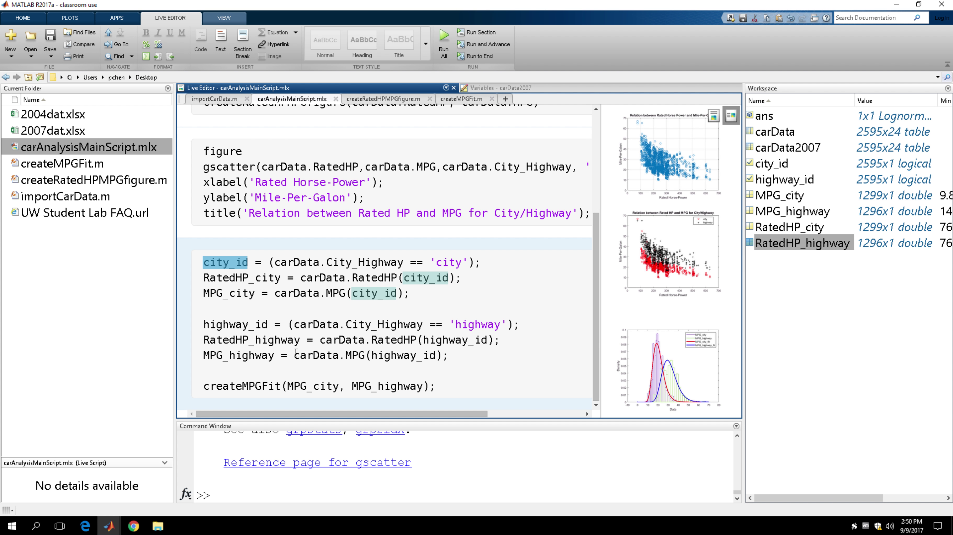
mouse_move(296, 351)
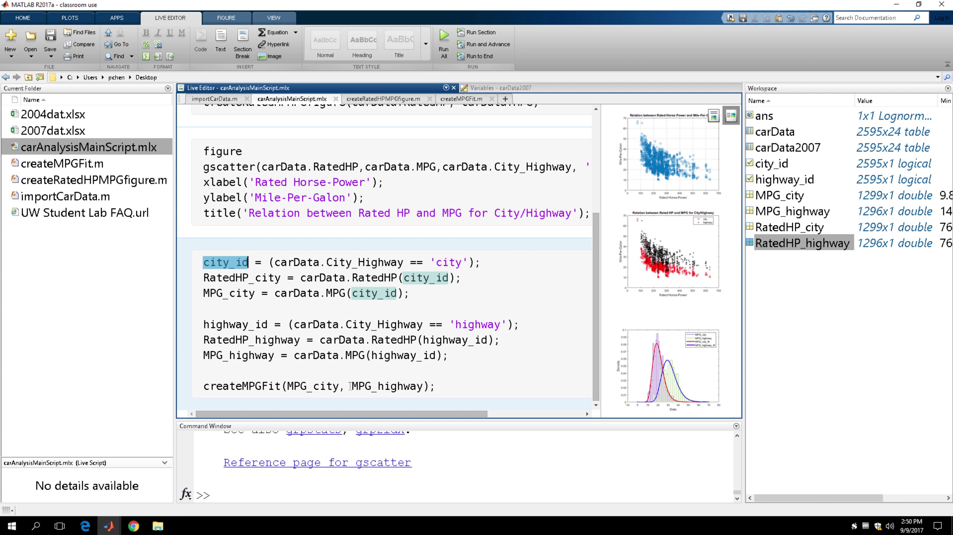
click(490, 386)
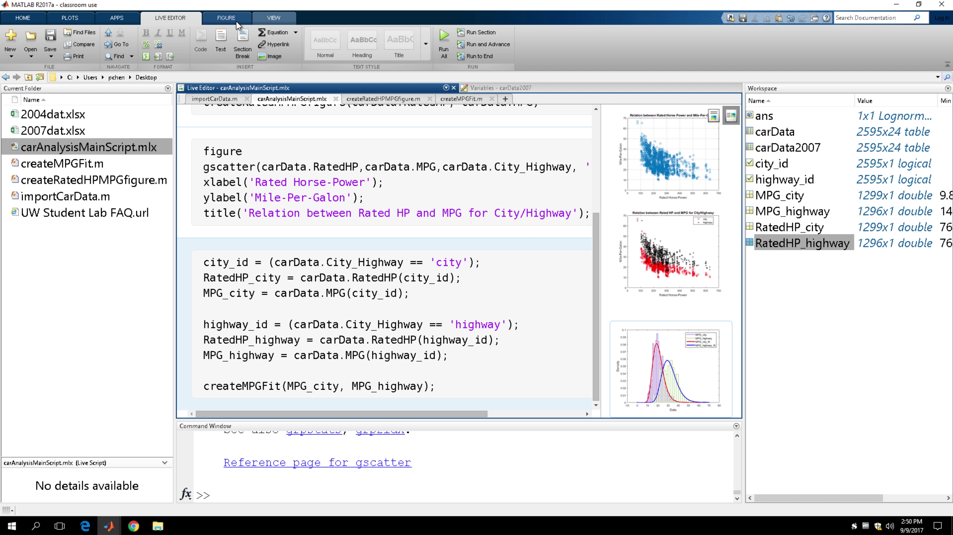
click(246, 54)
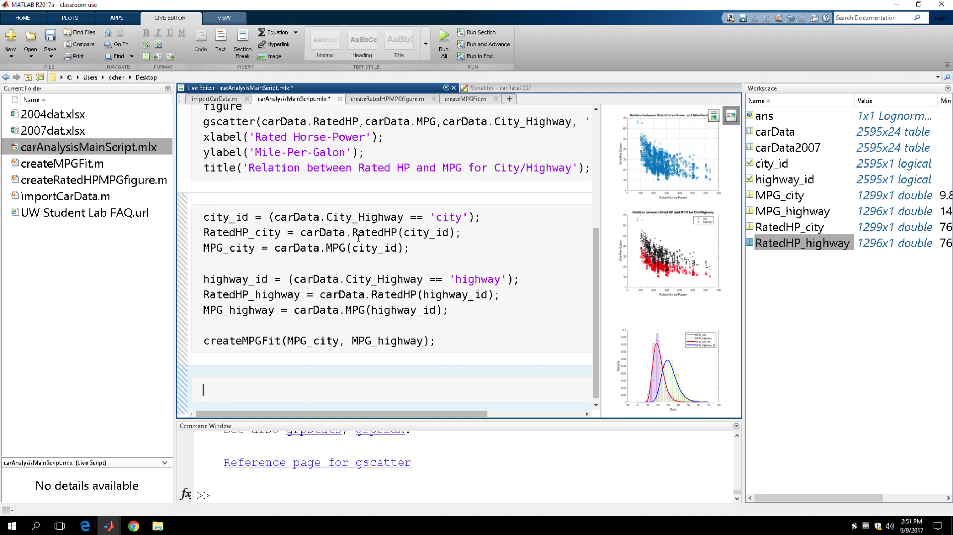
Begin the new section with the unfinished statement car_city_id = (carData.City_Highway == 'city'
mouse_move(358, 237)
text(car_cit)
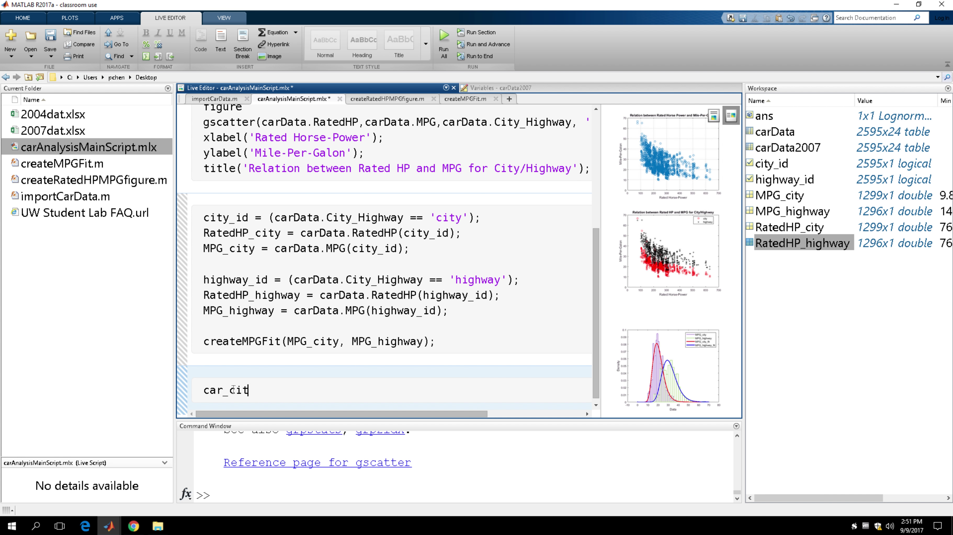
text(y_id = (carData.City_)
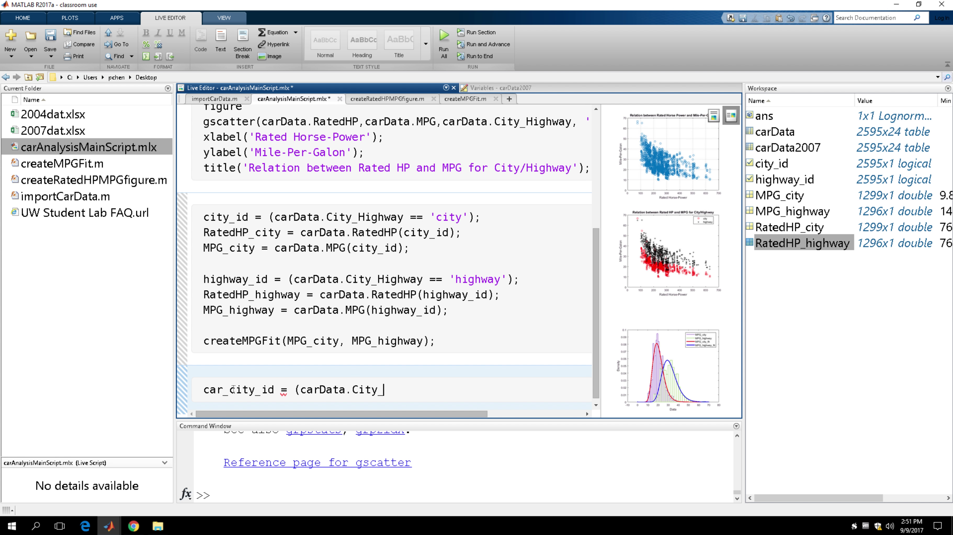
text(Highway)
text('city)
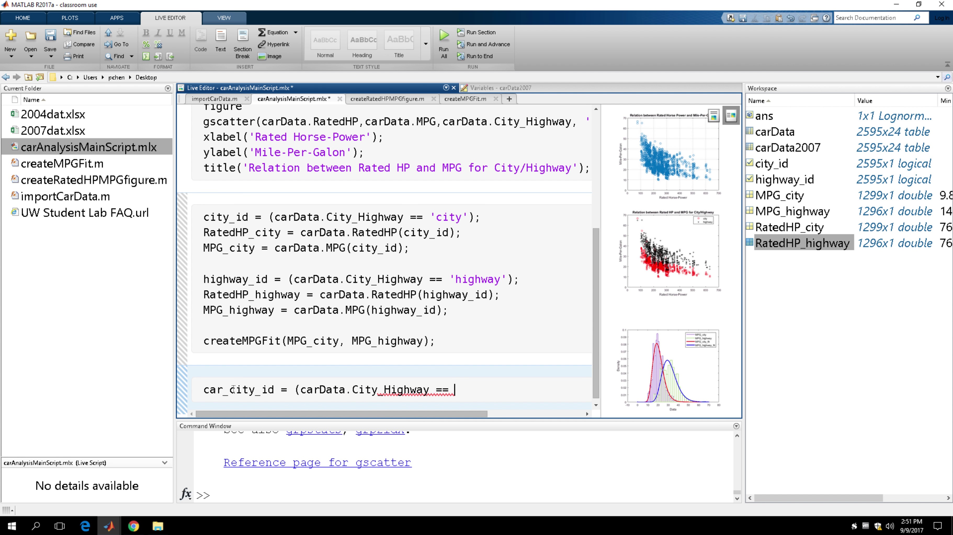
text(')
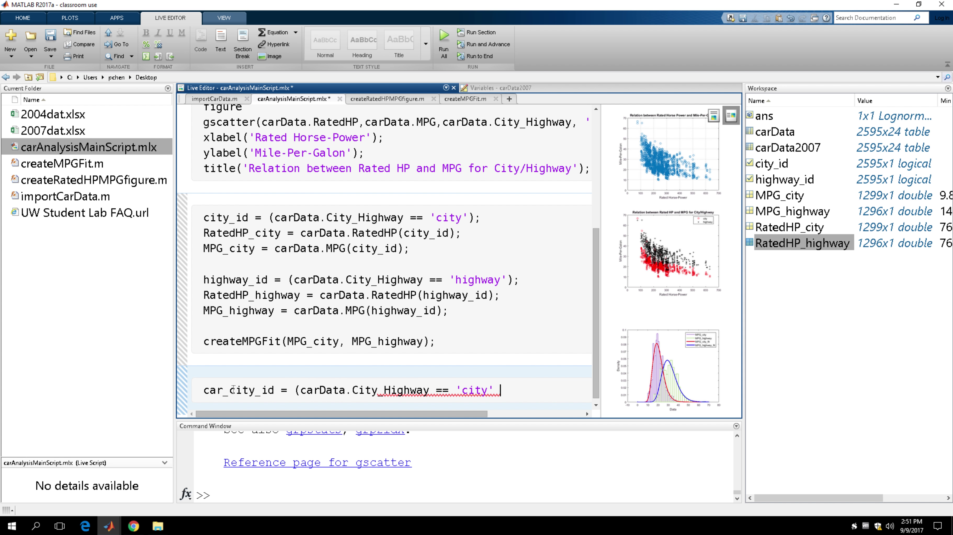
Check the exact name of the car/truck column in the carData2007 table and go back to the script
mouse_move(357, 414)
mouse_down()
mouse_move(372, 420)
mouse_move(345, 420)
mouse_up()
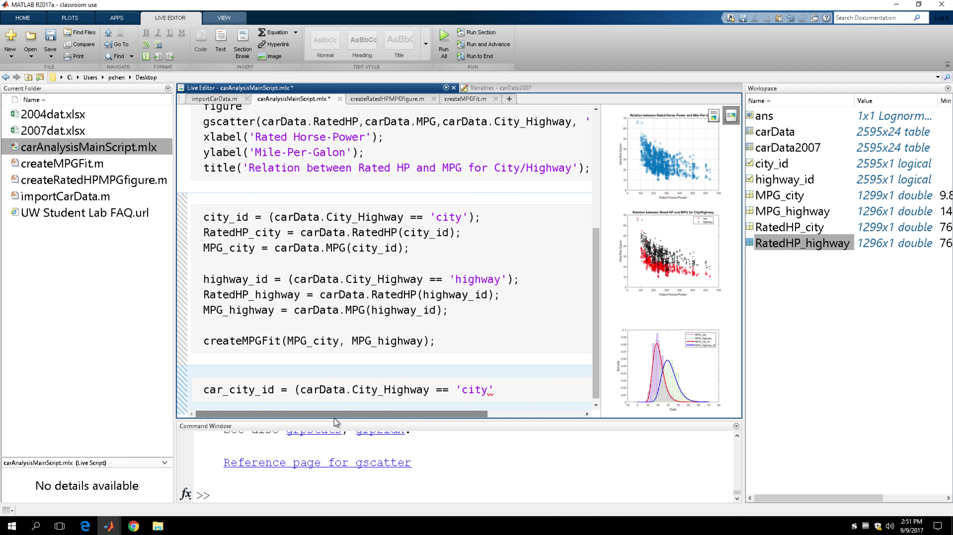
drag(596, 331, 594, 347)
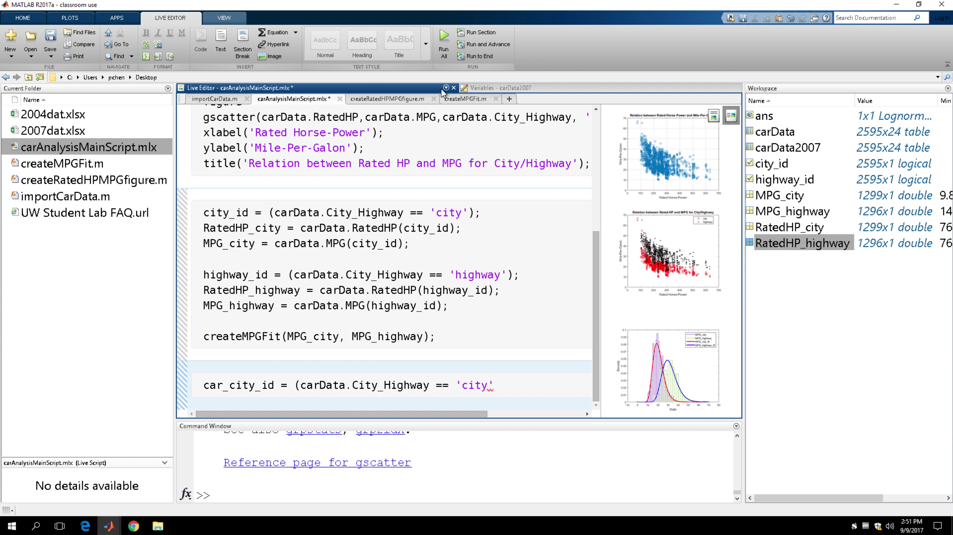
click(482, 87)
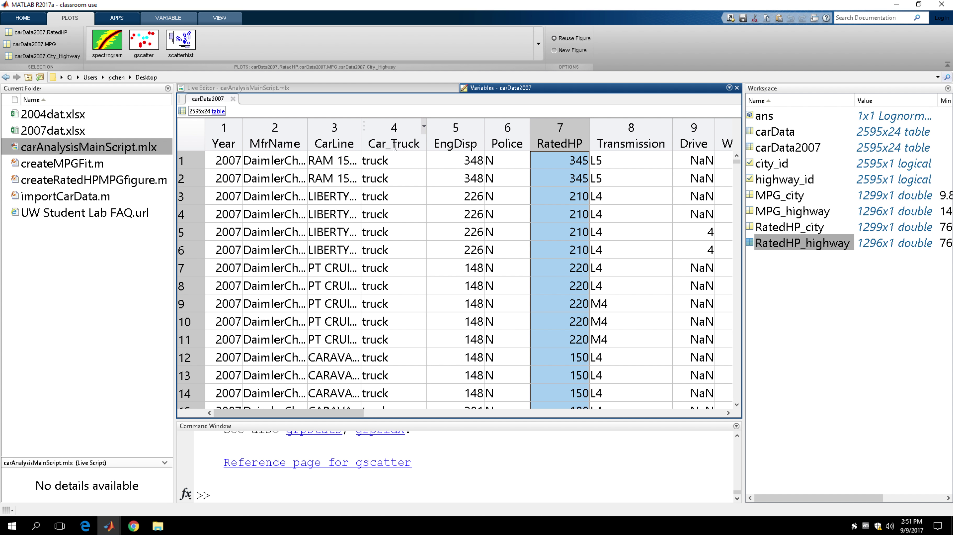
click(277, 88)
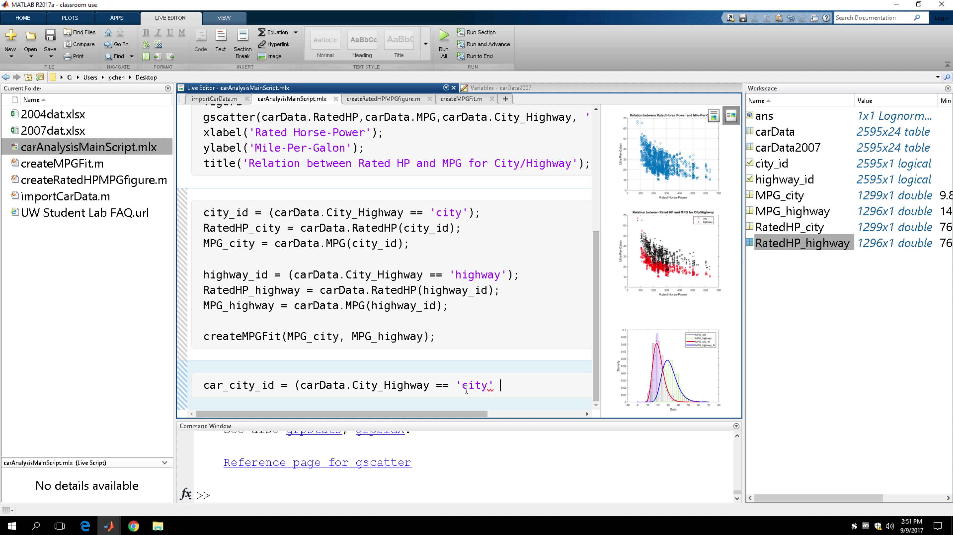
Append the logical operator & after 'city' in the car_city_id statement
text(&)
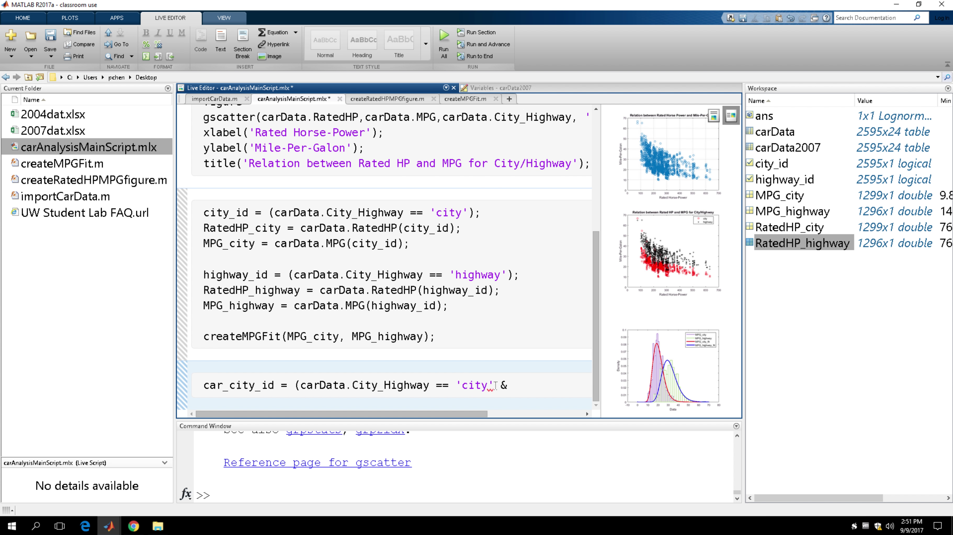
drag(499, 384, 510, 387)
key(BackSpace)
text(and)
drag(502, 384, 521, 384)
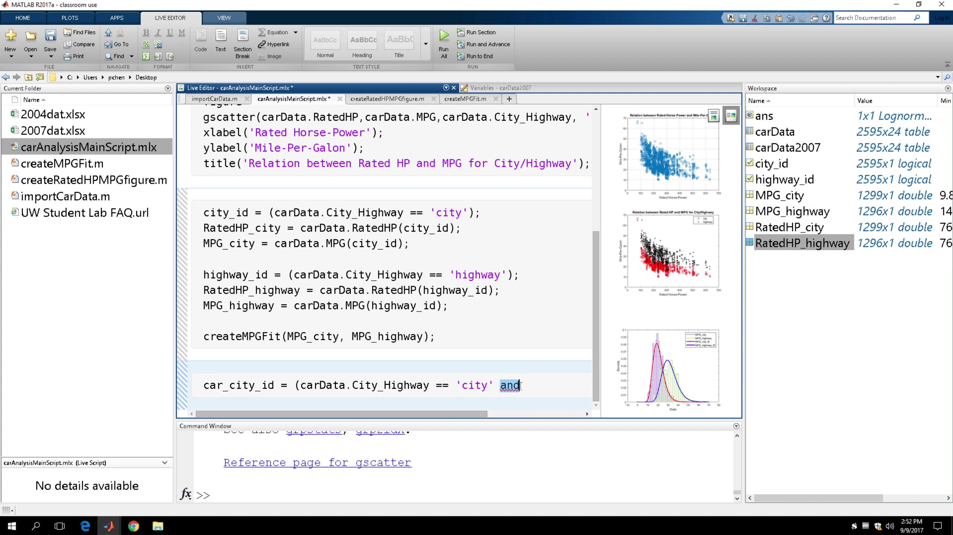
key(BackSpace)
key(BackSpace)
text(&)
Complete the car_city_id expression with the second condition carData.Car_Truck == 'car' and a closing parenthesis
drag(467, 412, 485, 413)
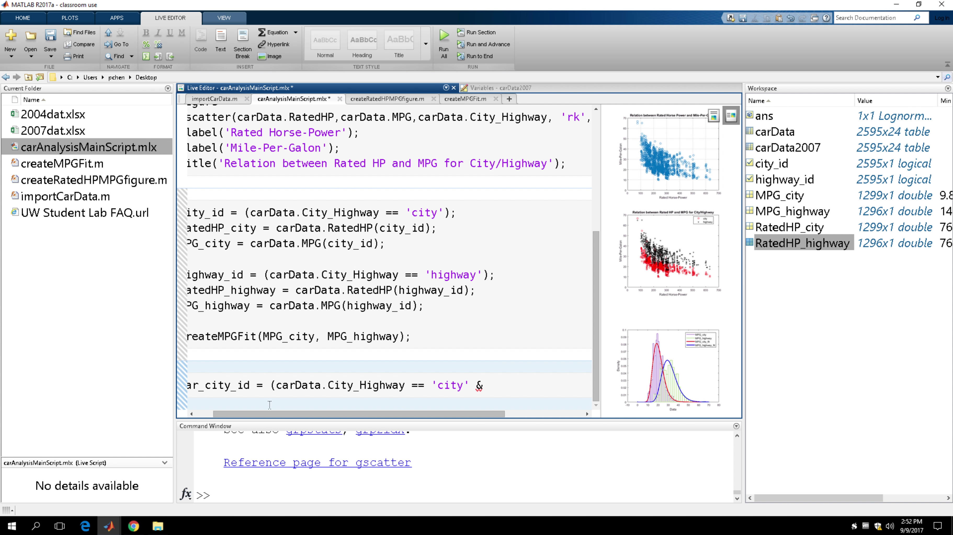
drag(307, 415, 362, 412)
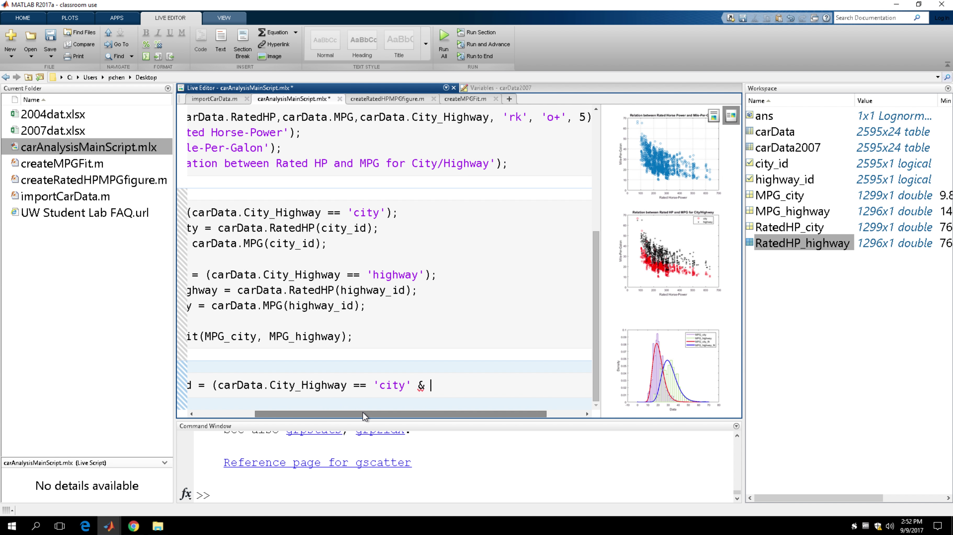
text(carData)
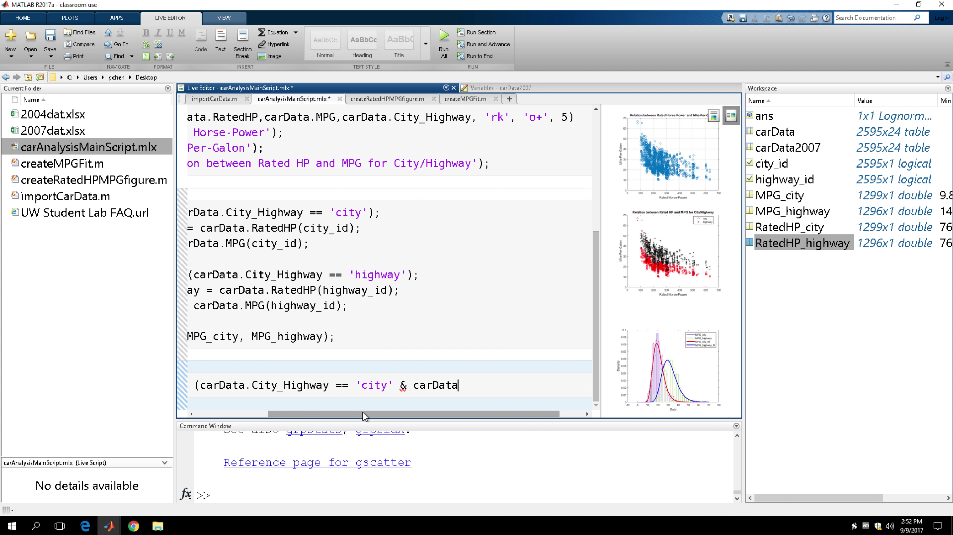
text(.Car_t)
key(BackSpace)
text(Trudk == )
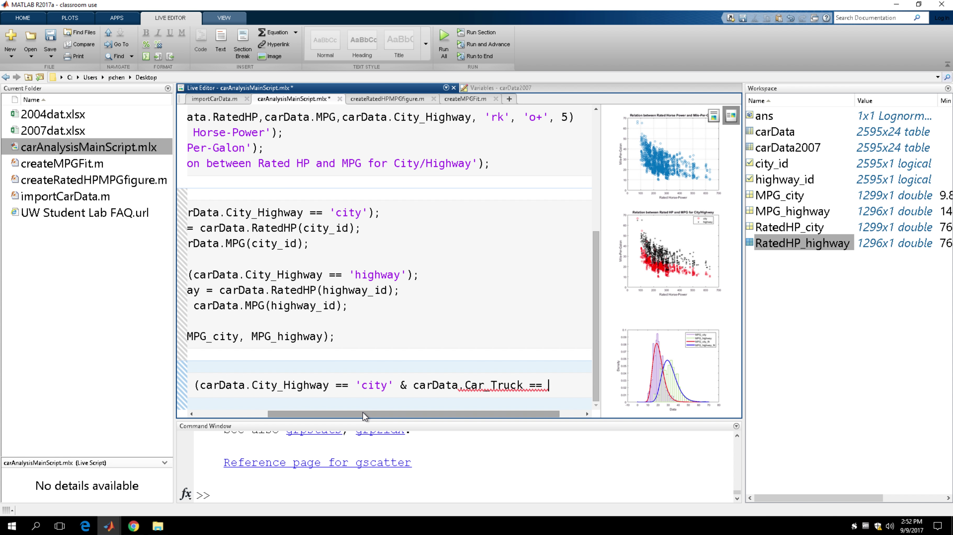
text('car'))
drag(363, 411, 243, 412)
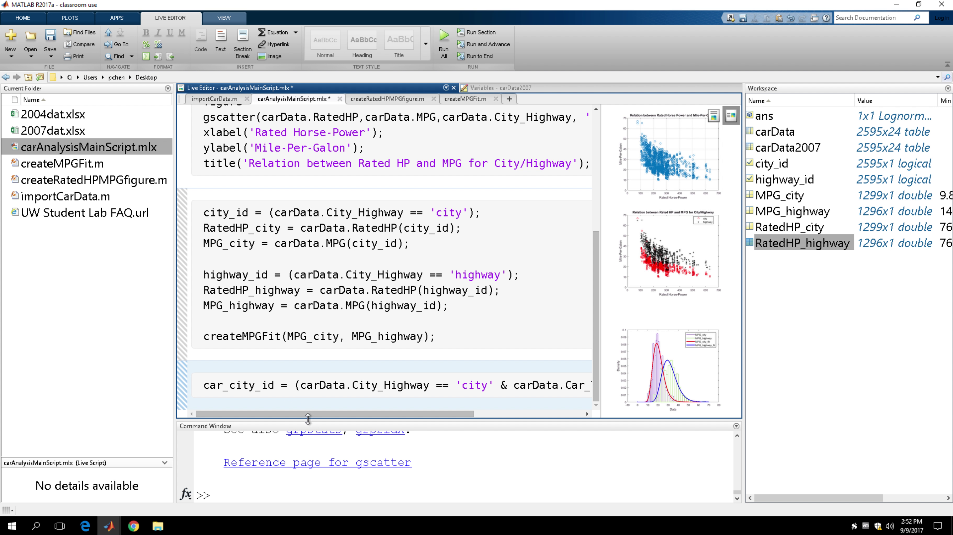
End the car_city_id statement with a semicolon and start a new line below it
drag(318, 413, 469, 428)
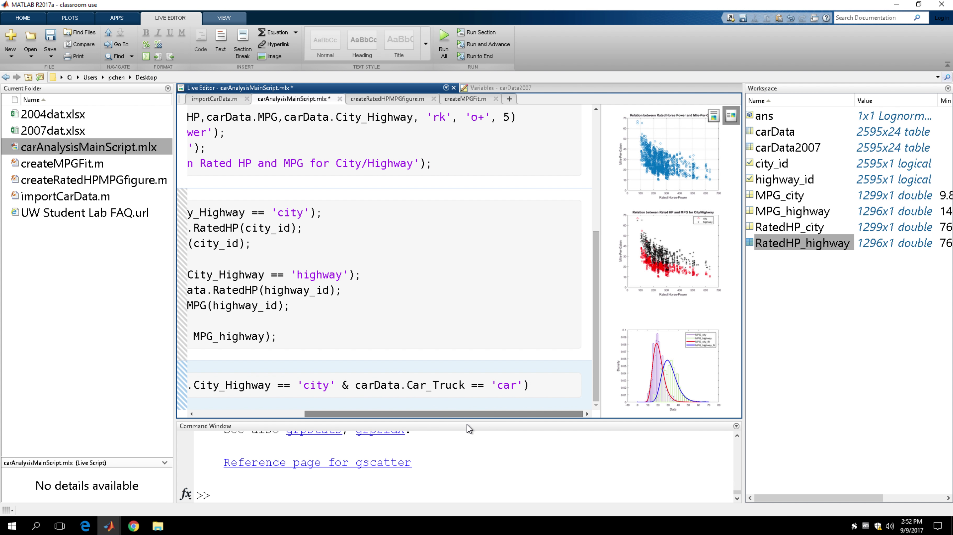
text(;)
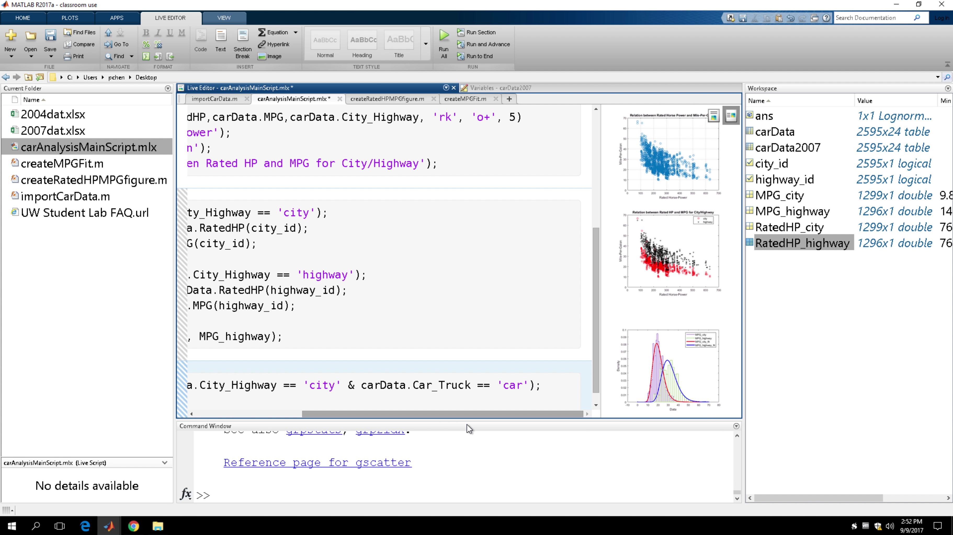
drag(425, 415, 258, 414)
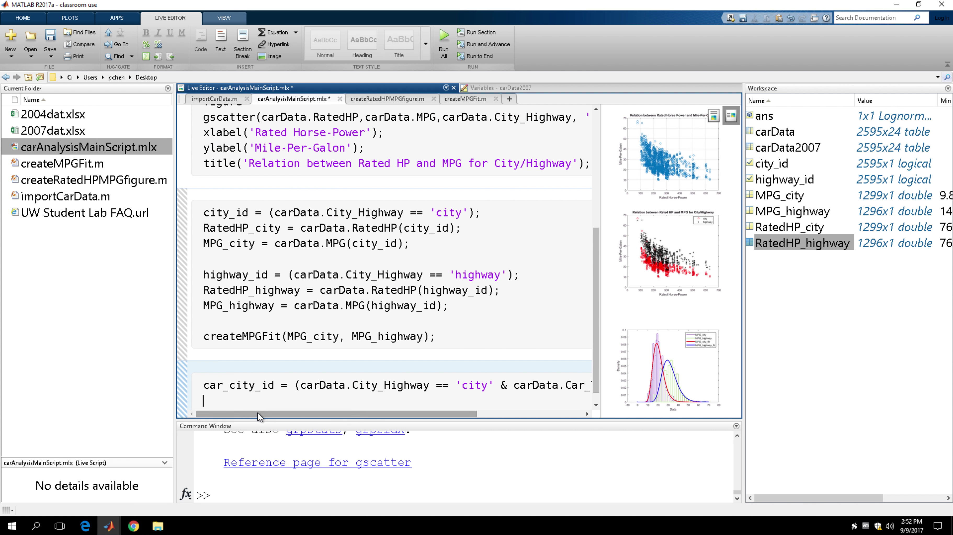
Copy the car_city_id statement, keep the original intact, and paste a duplicate on the line below it
click(199, 386)
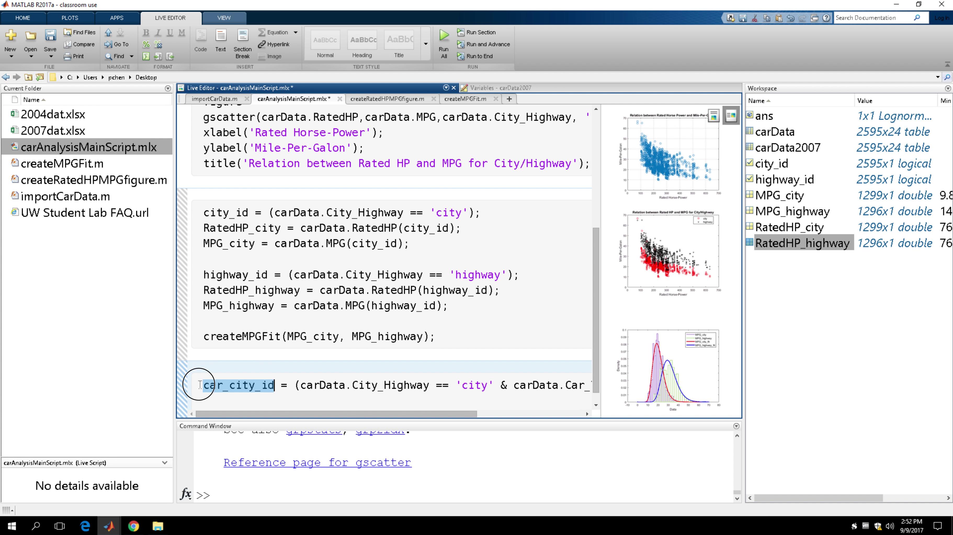
key(shift+Down)
key(ctrl+c)
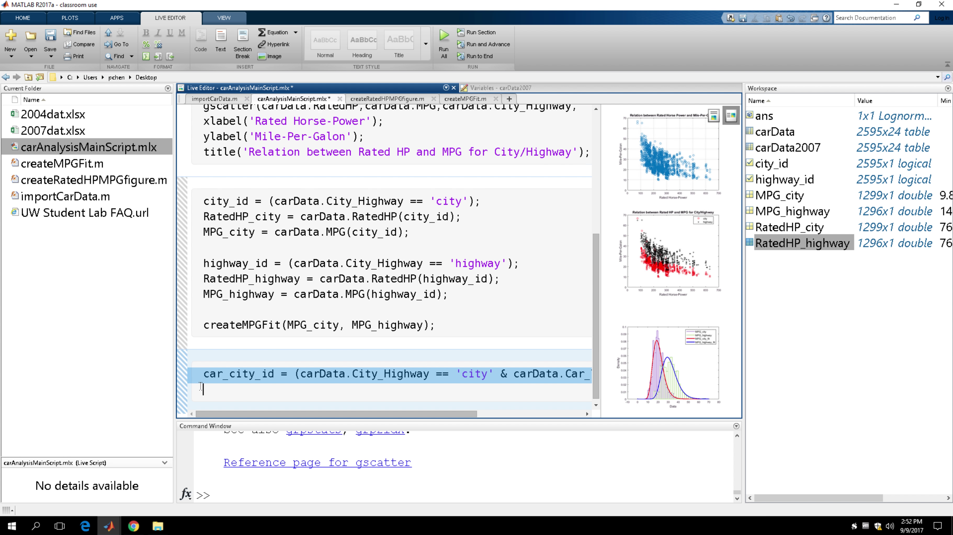
text(c)
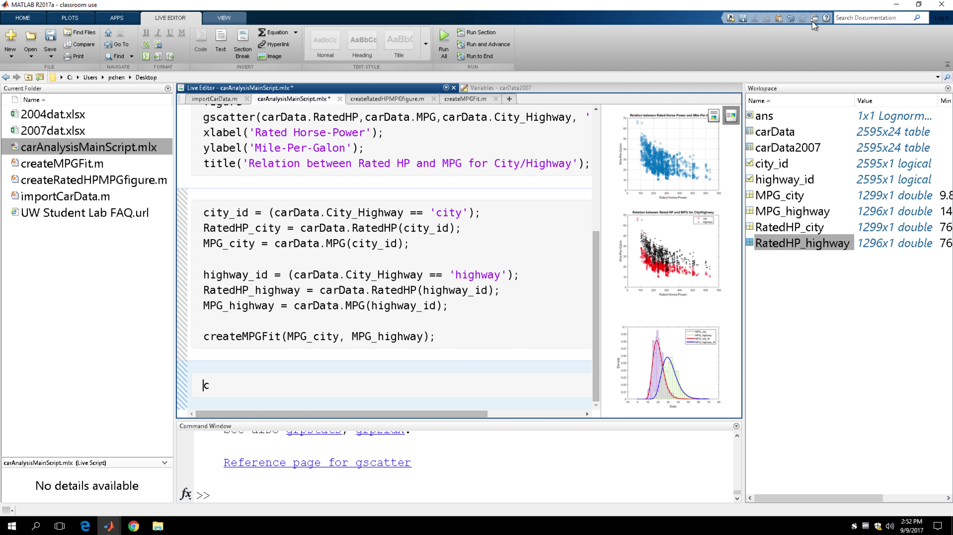
click(791, 19)
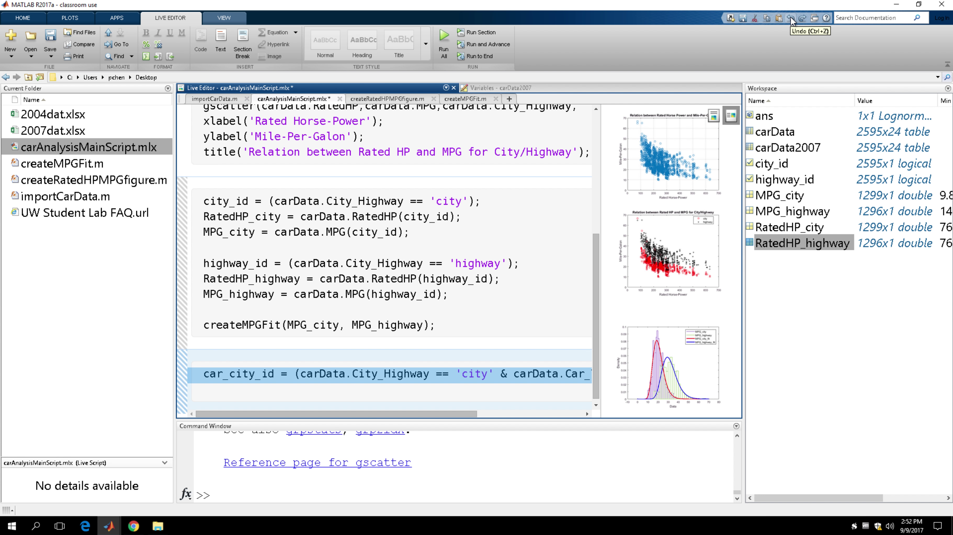
key(ctrl+v)
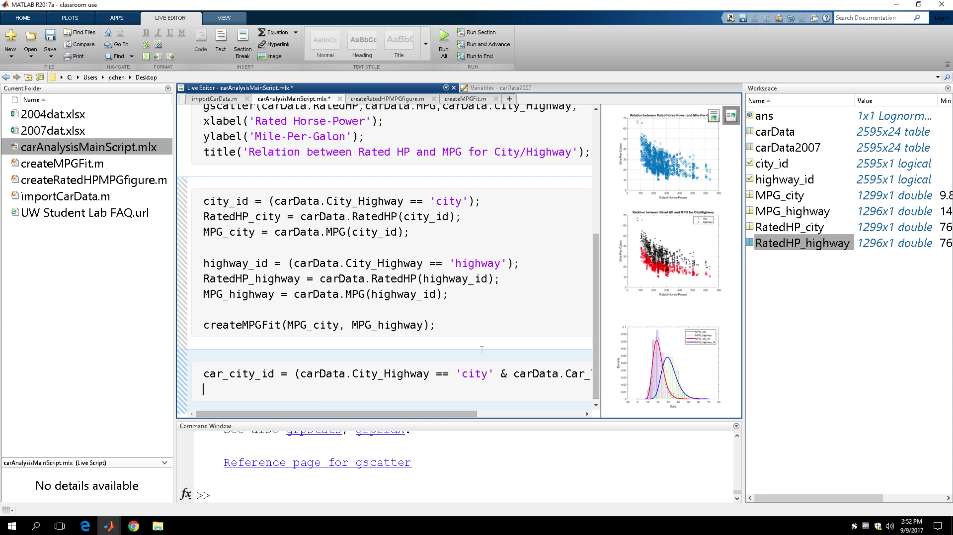
key(ctrl)
mouse_move(425, 418)
mouse_down()
mouse_move(575, 411)
mouse_move(425, 421)
mouse_up()
click(252, 393)
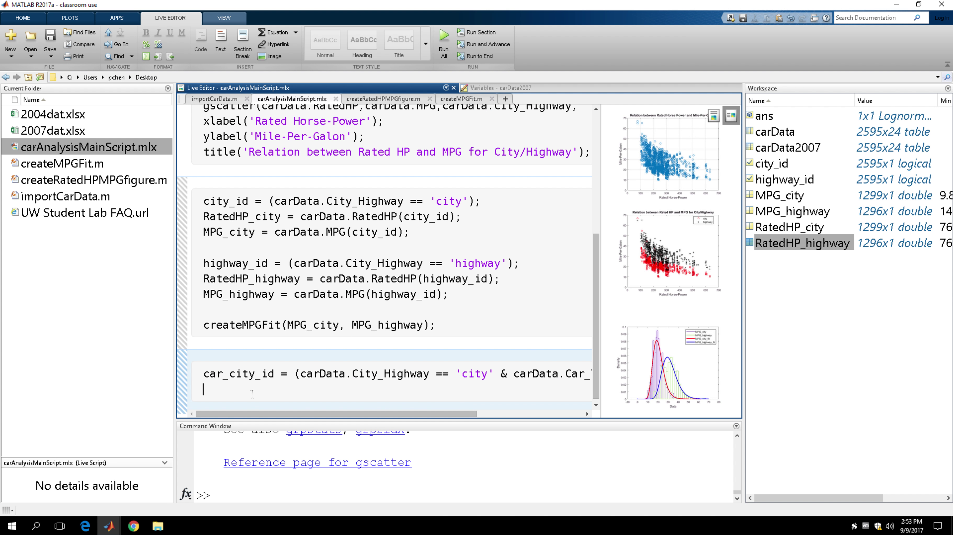
key(ctrl+v)
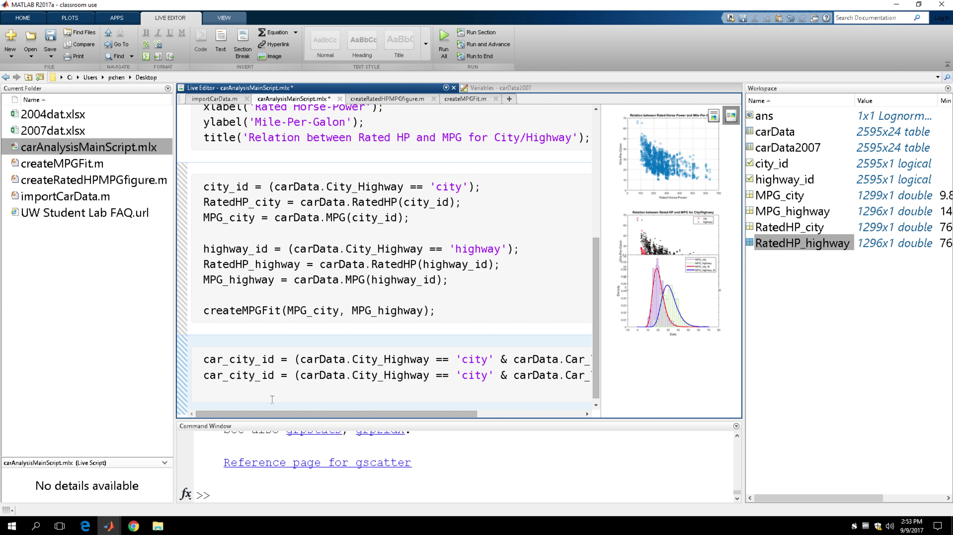
Rename the variable in the duplicated statement to car_highway_id, leaving the first car_city_id statement as it is
click(254, 376)
key(BackSpace)
key(BackSpace)
key(BackSpace)
key(BackSpace)
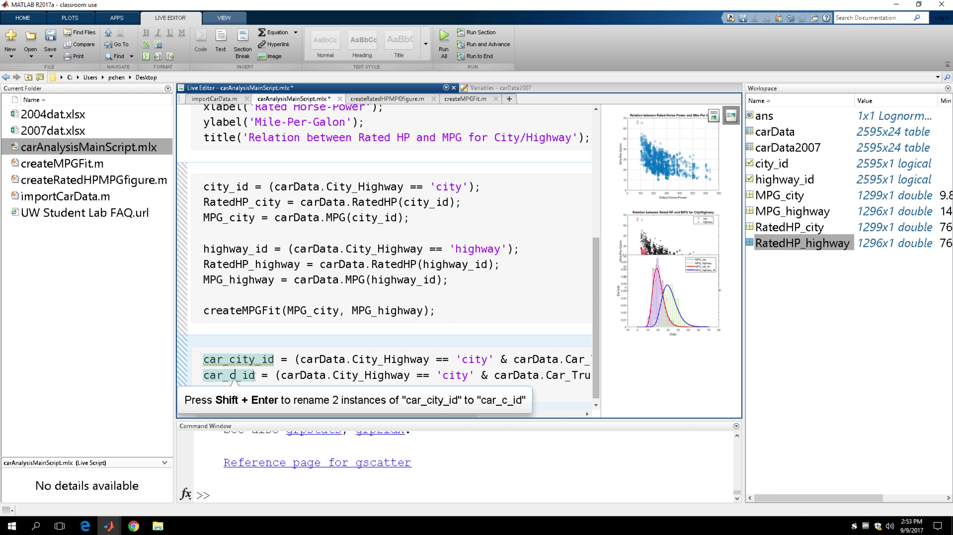
text(highway)
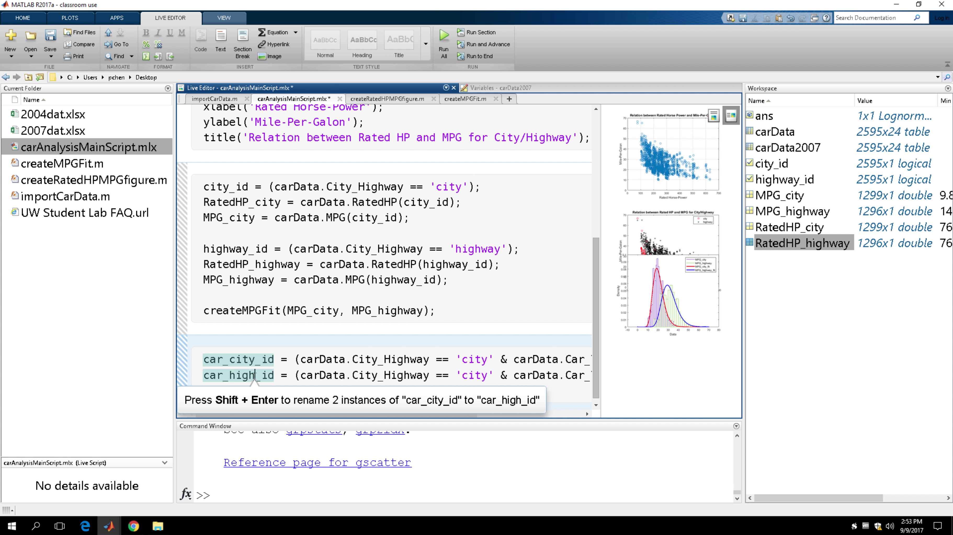
Change the City_Highway comparison value in the car_highway_id statement to 'highway'
drag(319, 413, 342, 415)
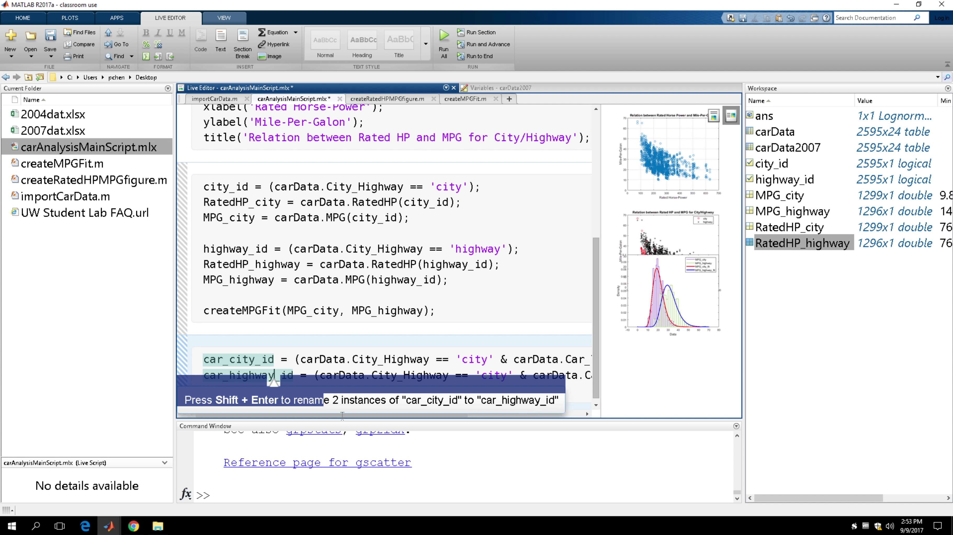
click(587, 413)
click(587, 413)
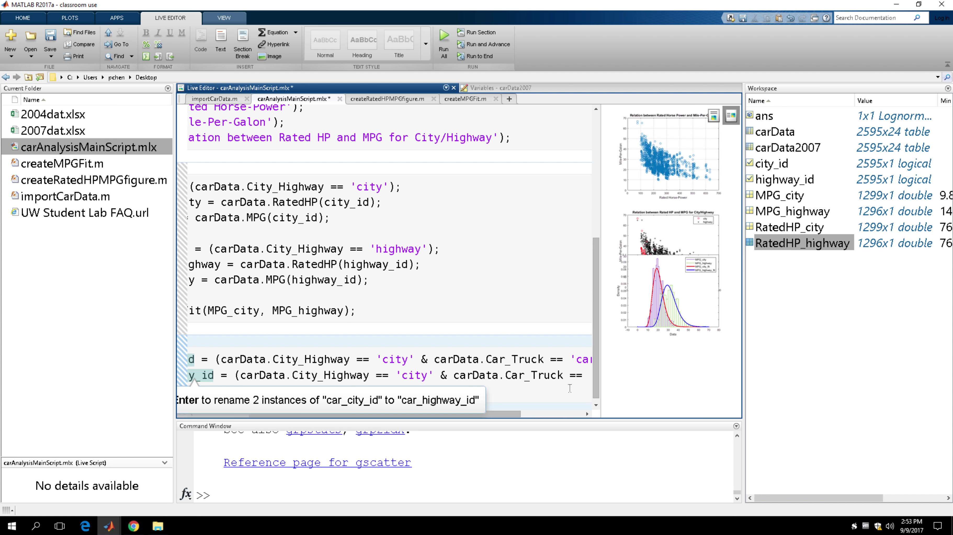
click(431, 375)
key(BackSpace)
key(BackSpace)
key(BackSpace)
key(BackSpace)
key(BackSpace)
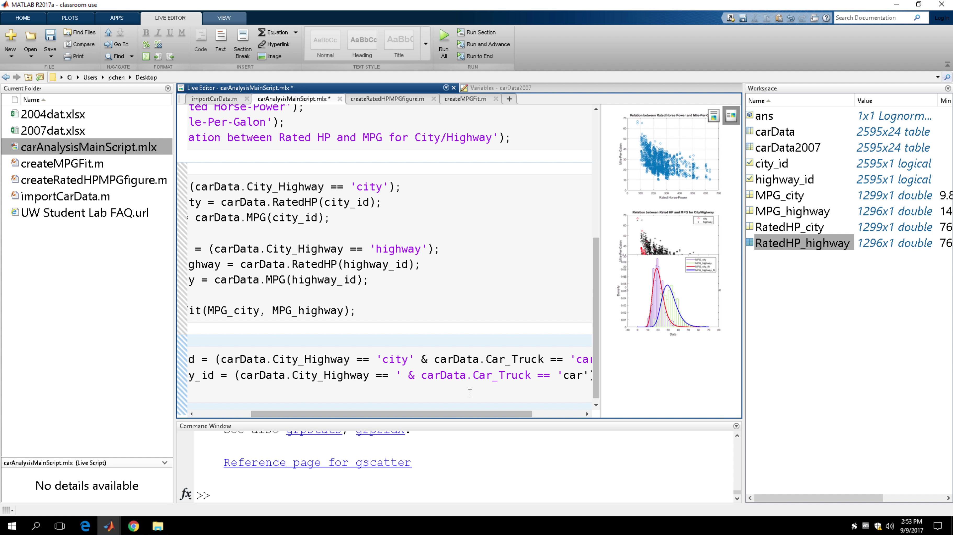
text('highway)
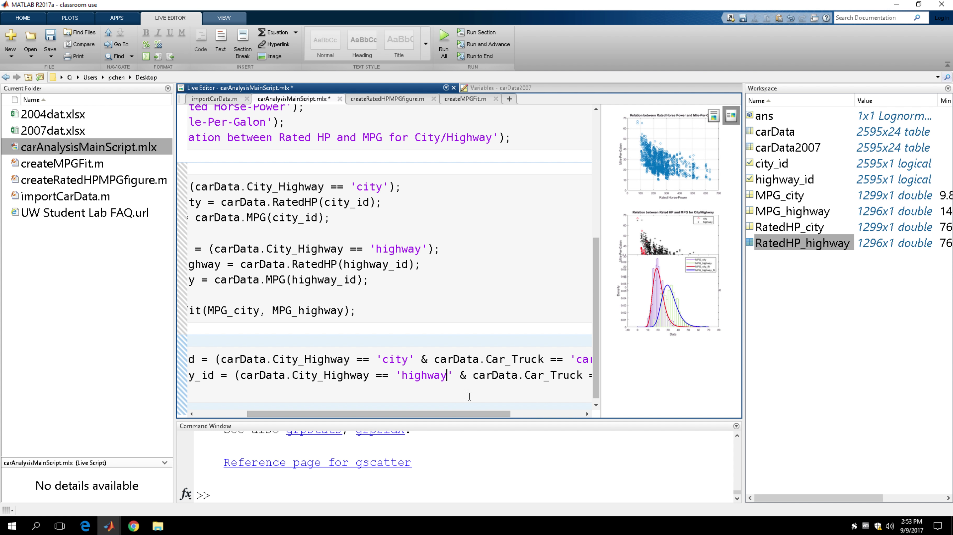
Duplicate the car_city_id and car_highway_id statements together on the lines directly below them
drag(454, 412, 330, 420)
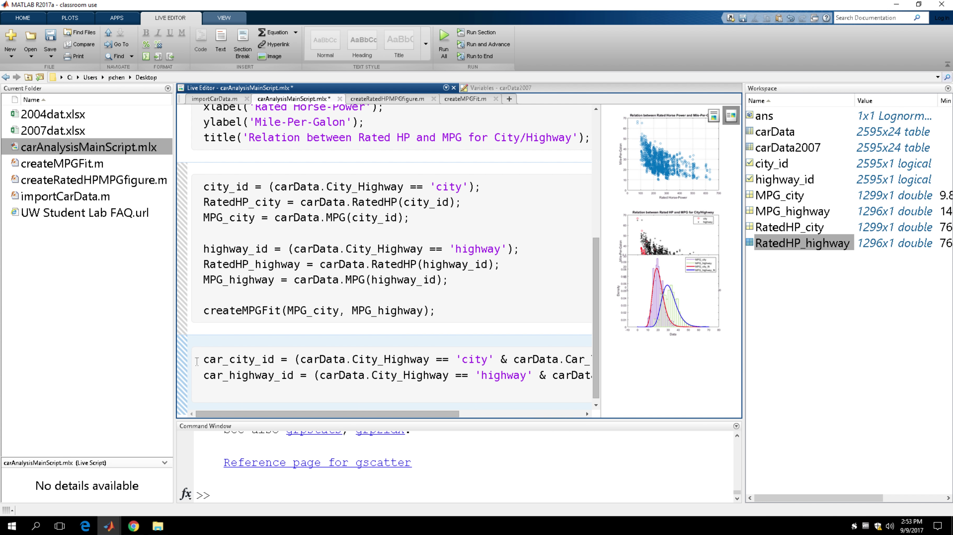
drag(196, 361, 602, 383)
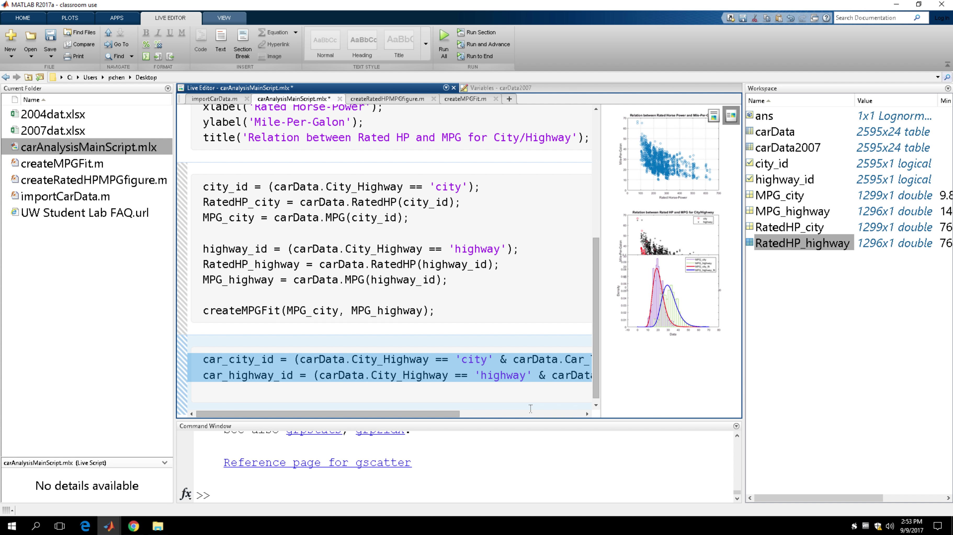
click(284, 398)
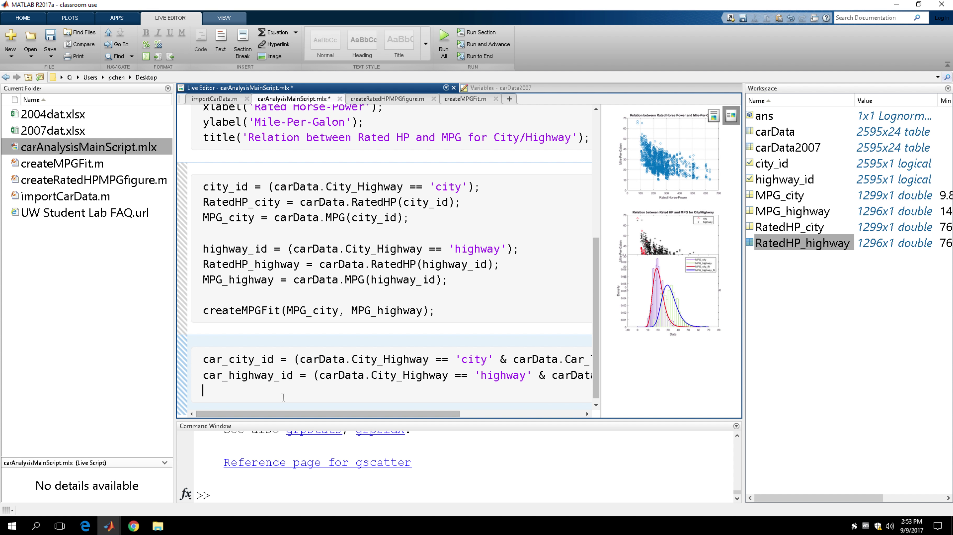
key(ctrl+v)
Rename the variables in the two copied statements to truck_city_id and truck_highway_id
click(223, 390)
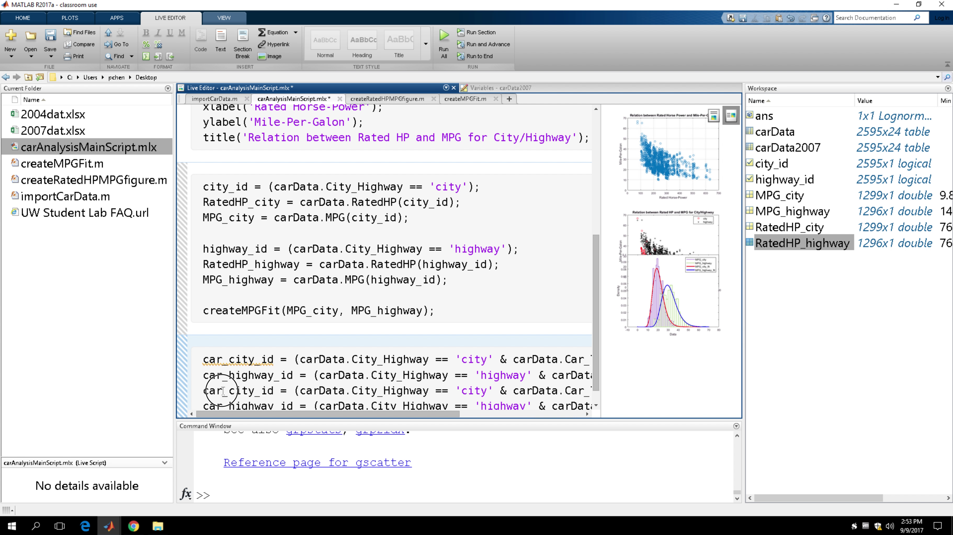
key(BackSpace)
key(BackSpace)
key(BackSpace)
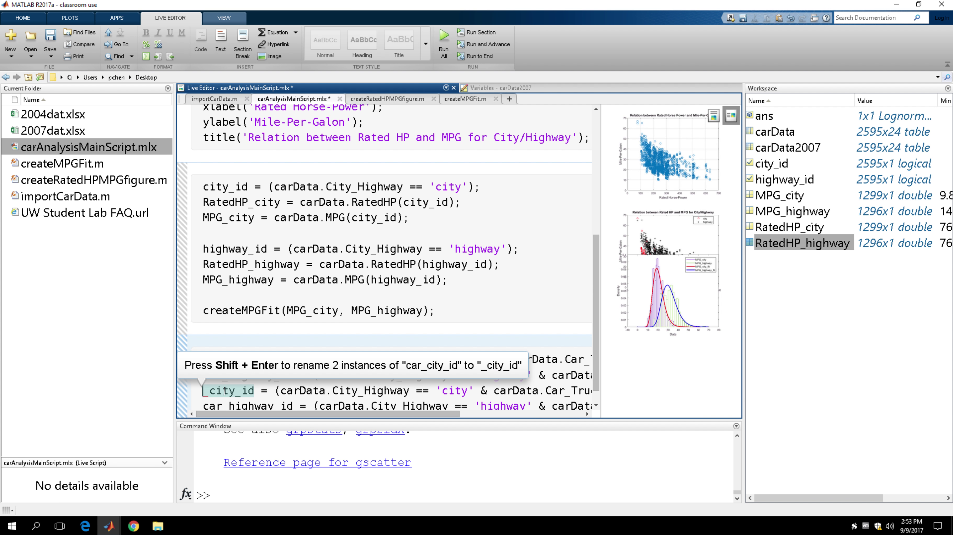
text(truck)
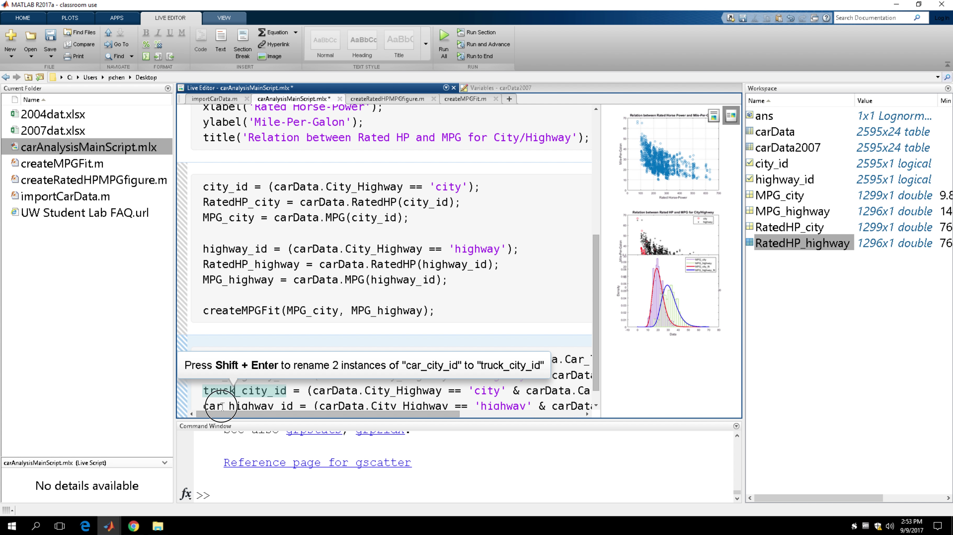
click(224, 406)
key(BackSpace)
key(BackSpace)
key(BackSpace)
text(truck)
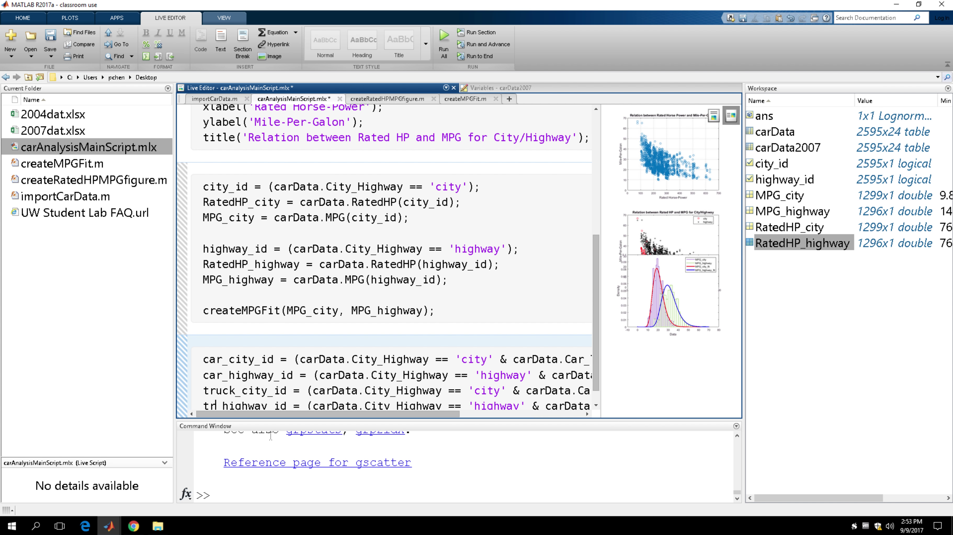
Change the Car_Truck comparison value in the truck_city_id statement to 'truck'
drag(306, 416, 438, 415)
click(426, 405)
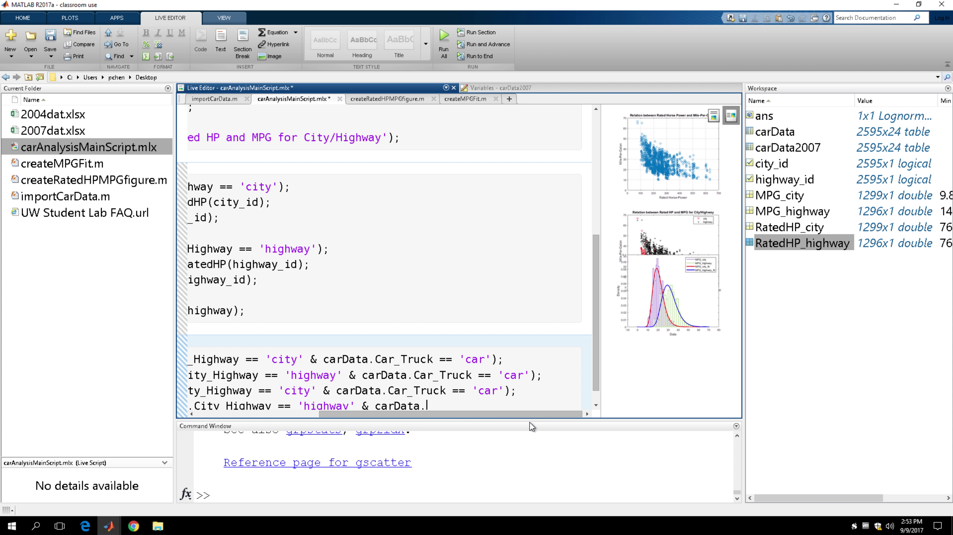
drag(594, 366, 596, 375)
double_click(494, 370)
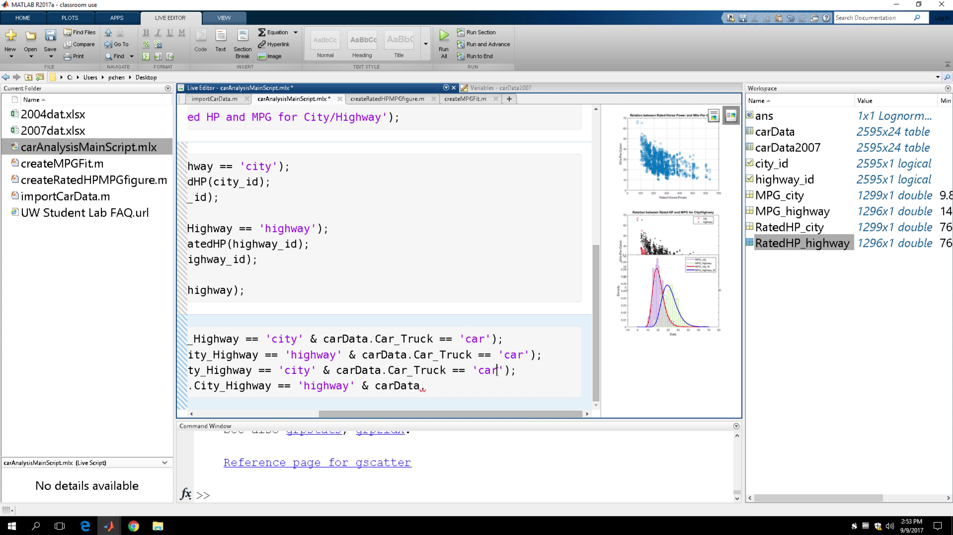
key(BackSpace)
text(truck)
Complete the second condition of the truck_highway_id statement as carData.Car_Truck == 'truck'); after the & operator
text(.)
key(BackSpace)
text(Car_T)
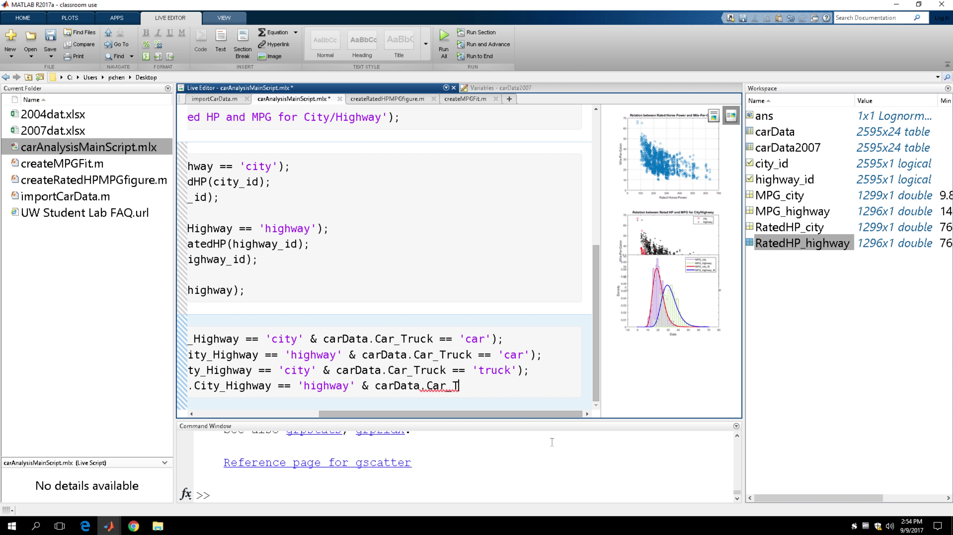
text(ruck == 'truck'()
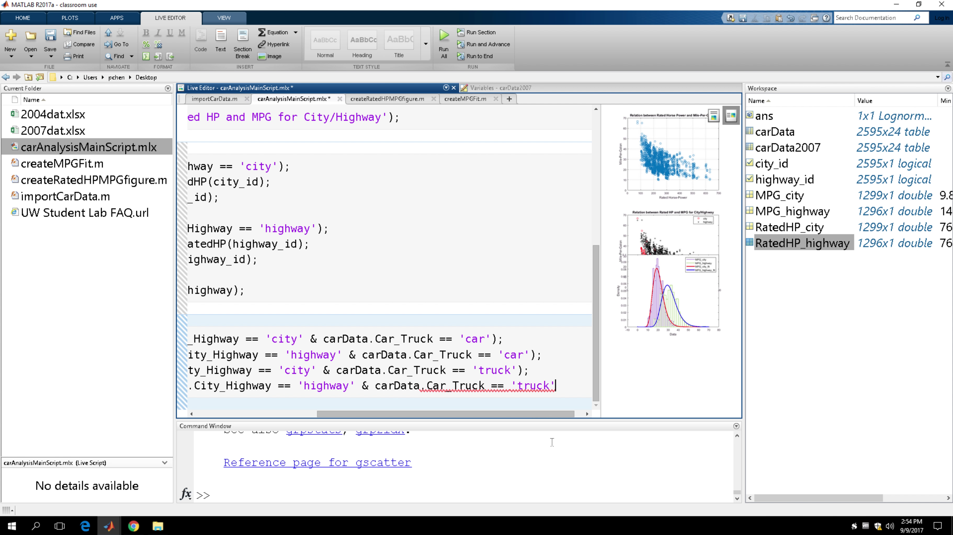
key(BackSpace)
text();)
Run the new section containing the four car and truck city/highway index statements
drag(523, 414, 399, 415)
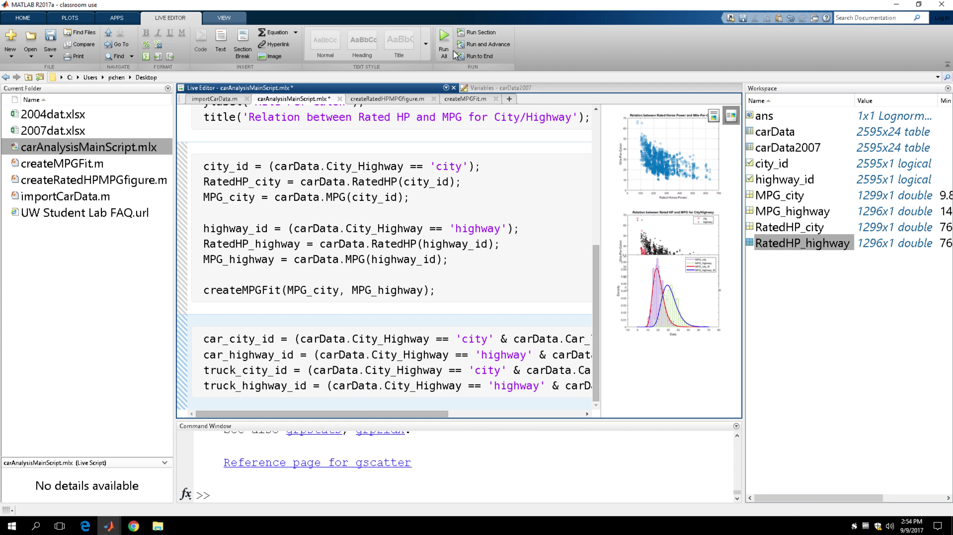
mouse_move(445, 382)
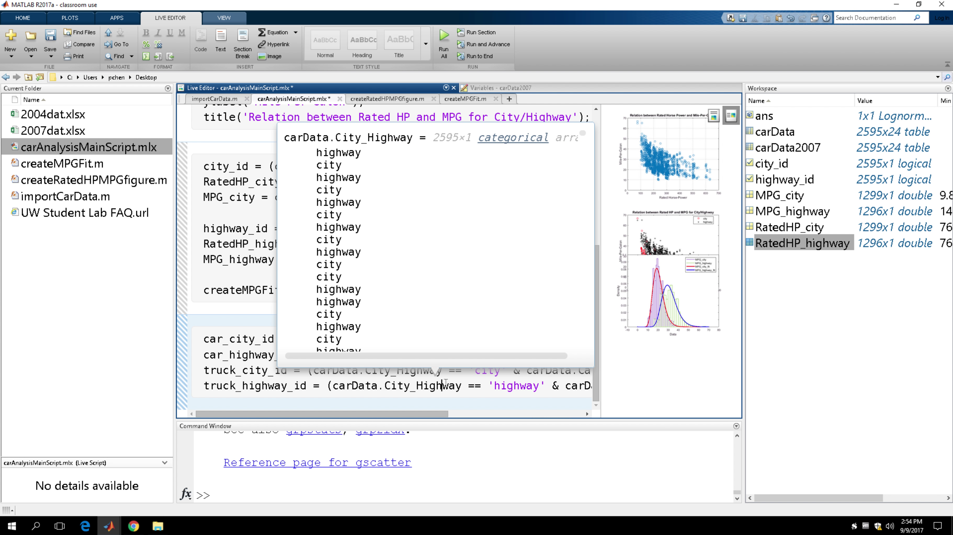
click(442, 389)
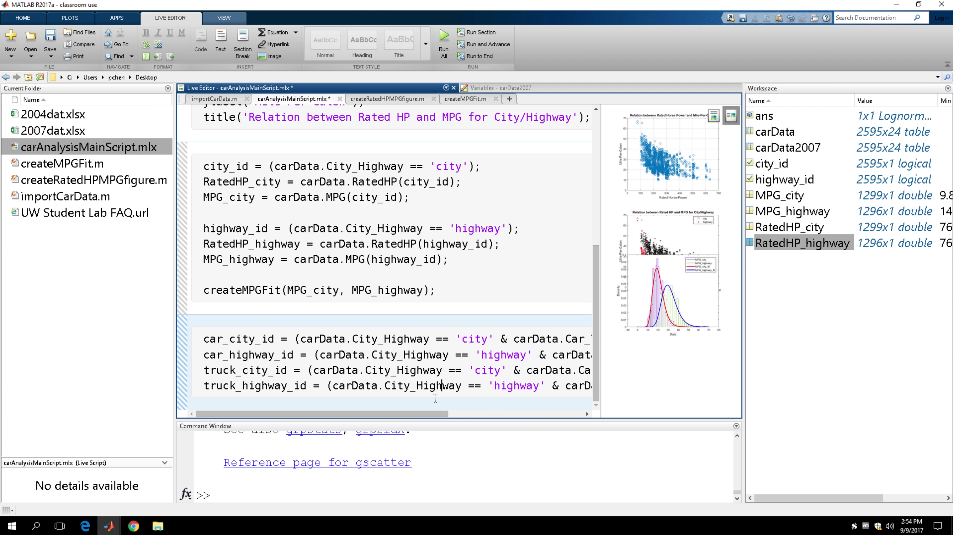
click(435, 399)
key(ctrl+Return)
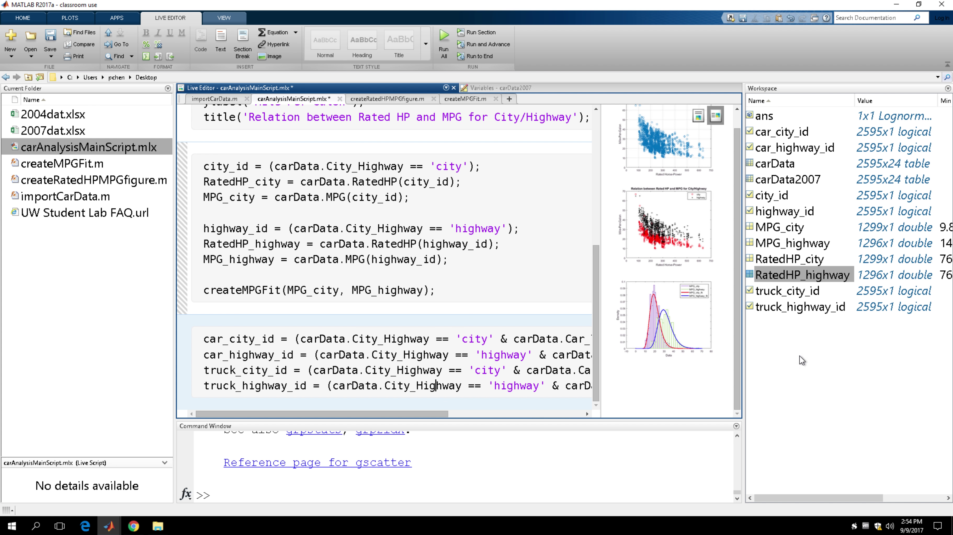
Check the car_city_id, car_highway_id, truck_city_id and truck_highway_id variables in the workspace and return to the truck_highway_id line
click(800, 135)
click(798, 148)
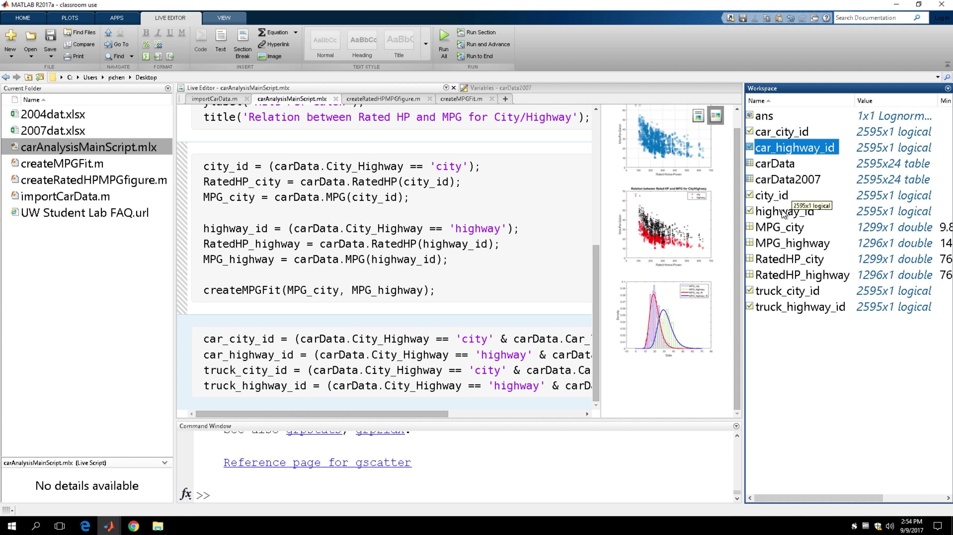
click(777, 290)
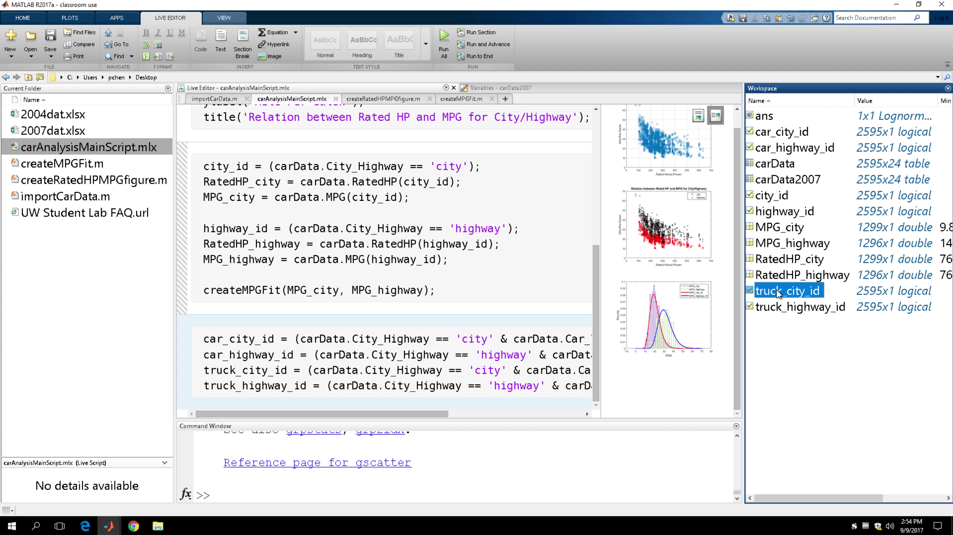
click(777, 309)
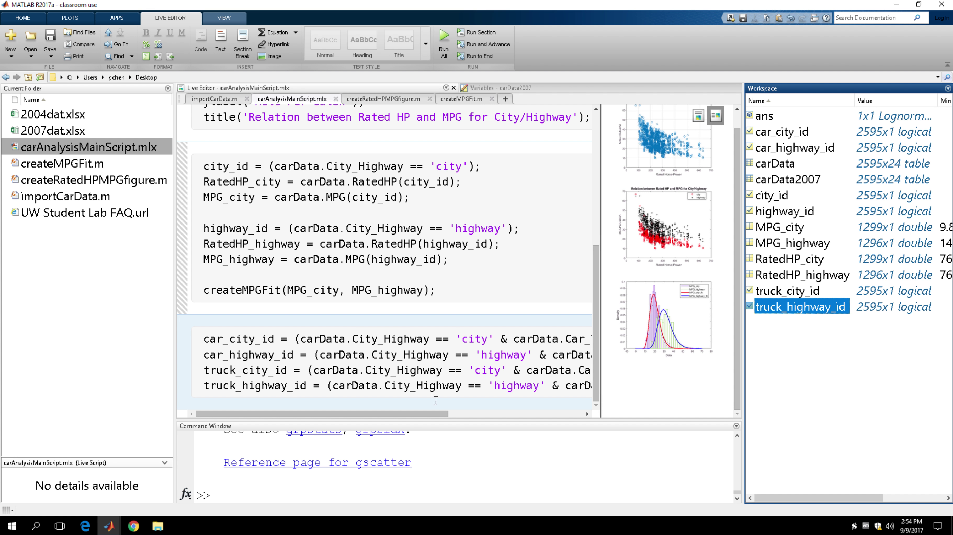
click(386, 400)
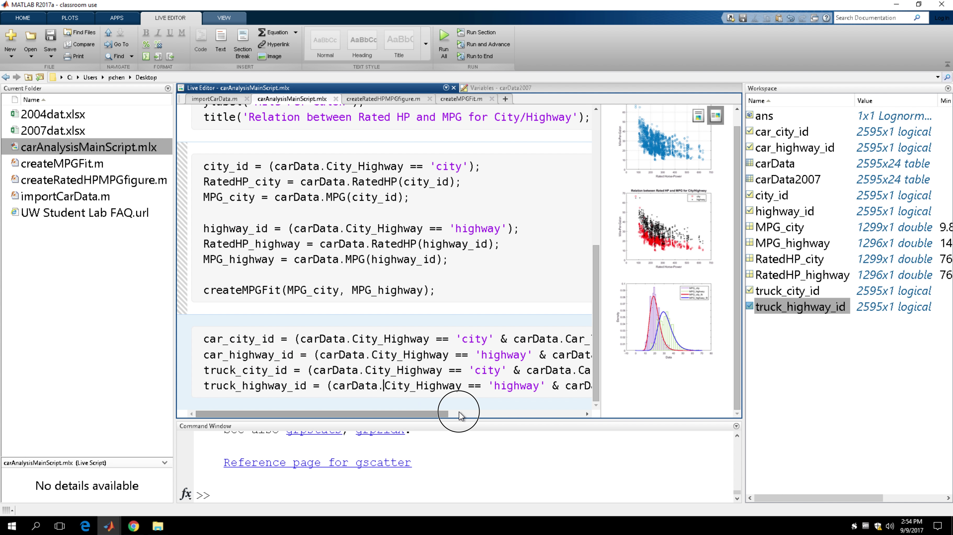
Add the statement MPG_car_city = carData.MPG(car_city_id); on a new line after the truck_highway_id statement
drag(456, 414, 591, 413)
click(561, 391)
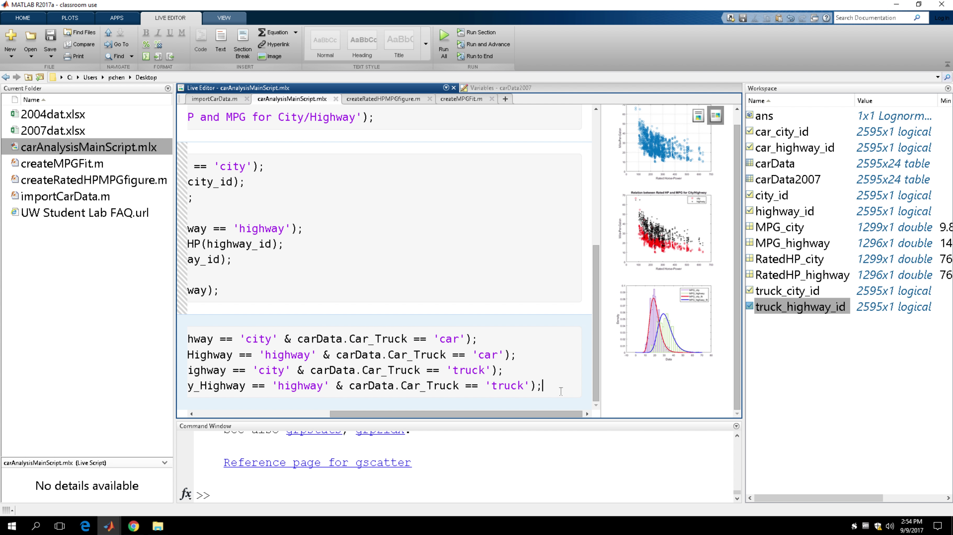
key(Return)
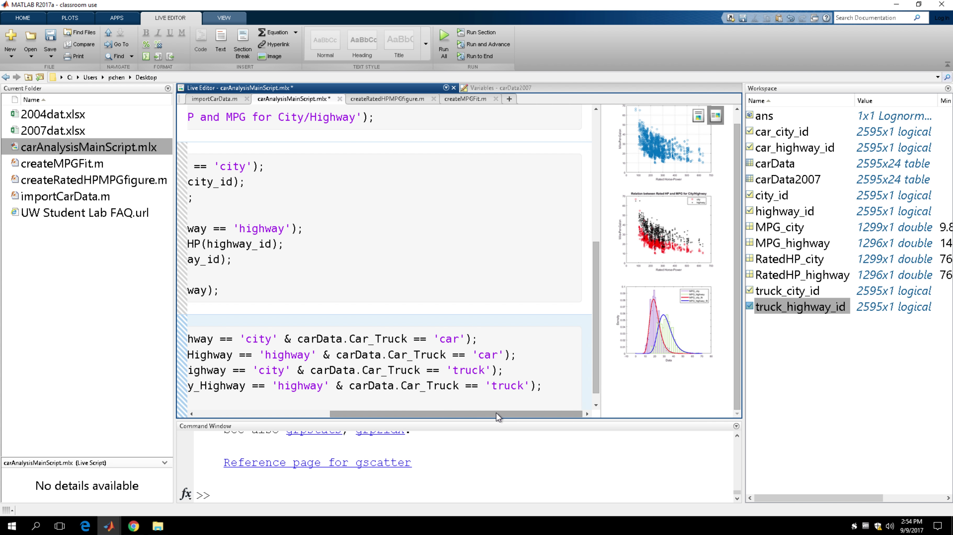
drag(496, 413, 319, 412)
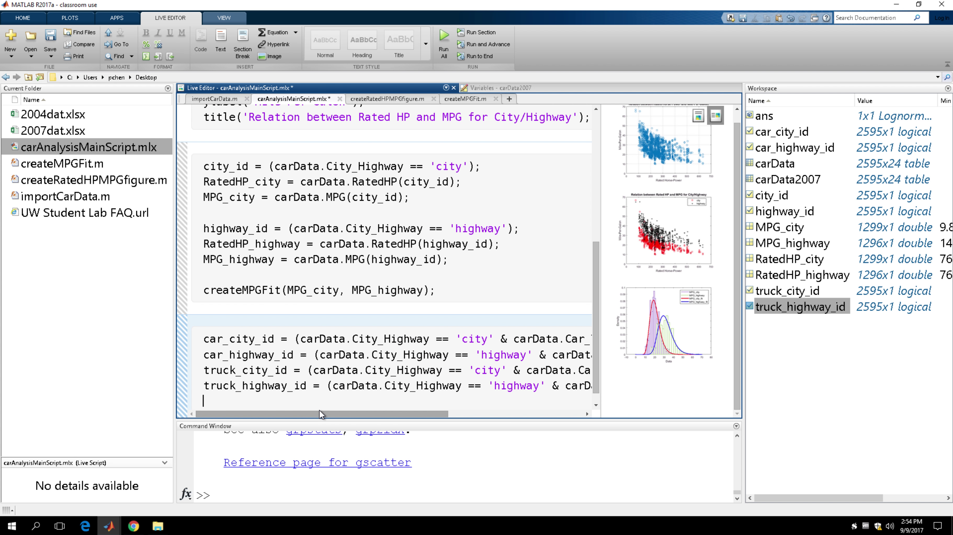
text(MPG_)
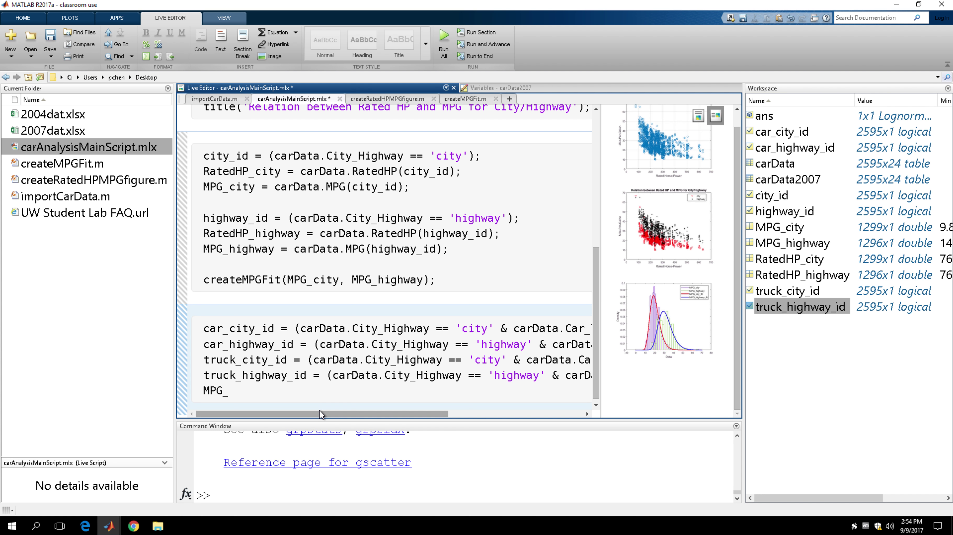
text(car_city = carData.)
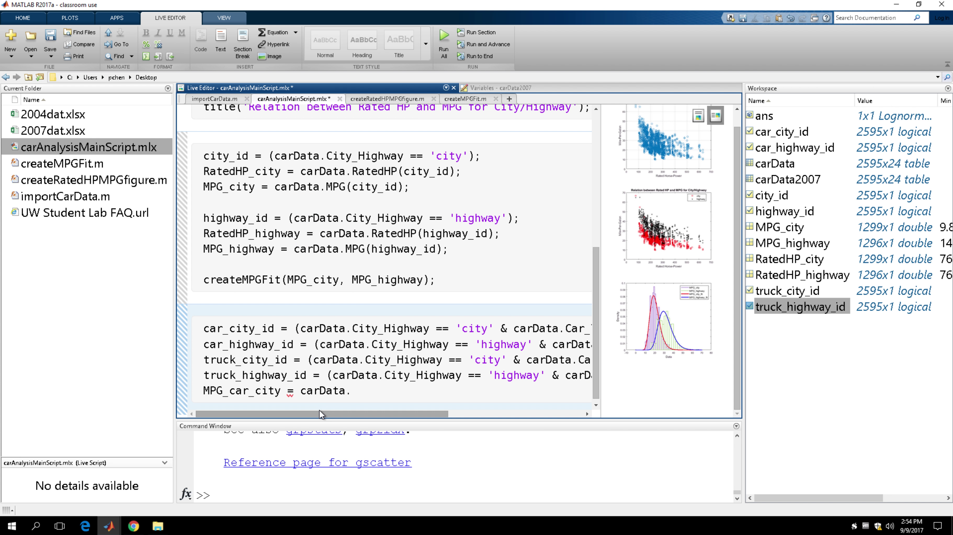
text(MPG()
text(car_city)
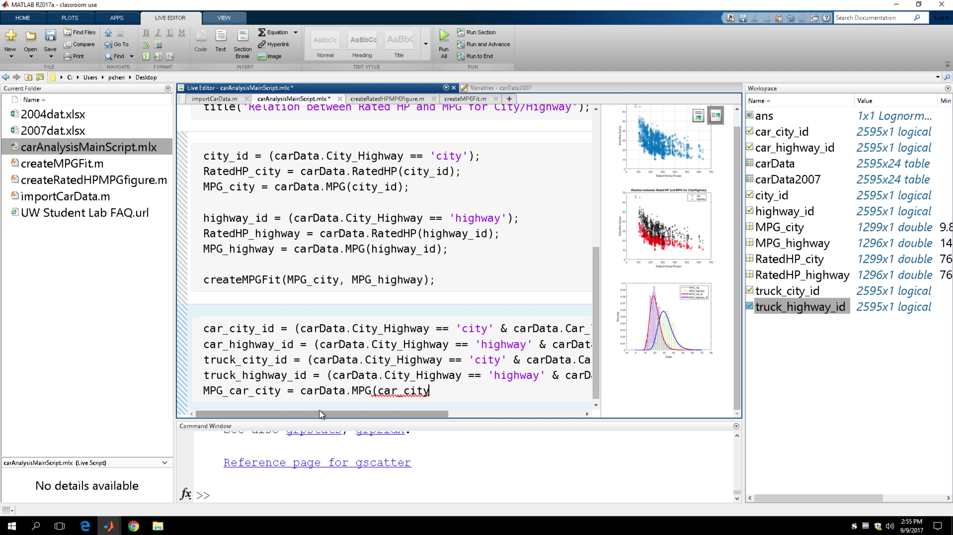
text(_id);)
key(Return)
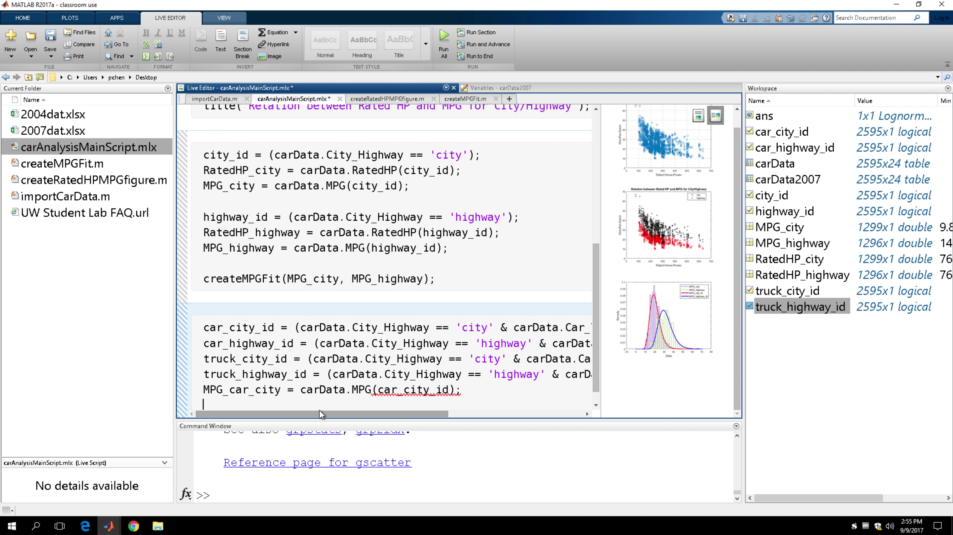
Add the statement MPG_car_highway = carData.MPG(car_highway_id); below the MPG_car_city line
text(MP)
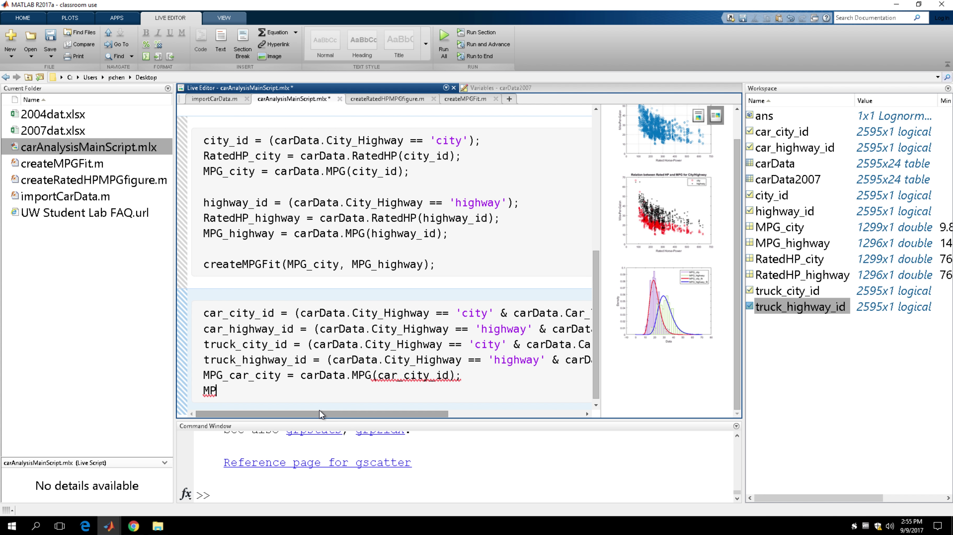
text(G_car_highway)
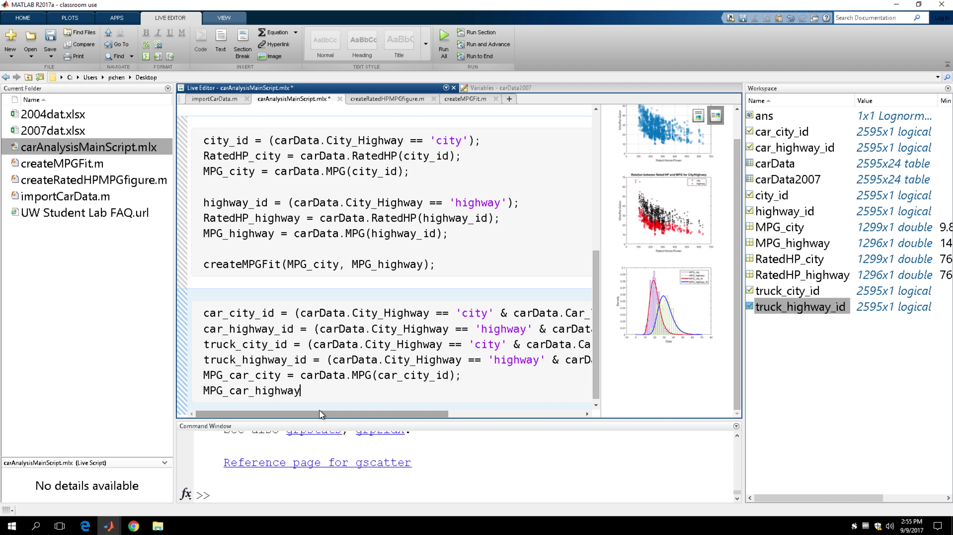
text( = carData.MPG(car)
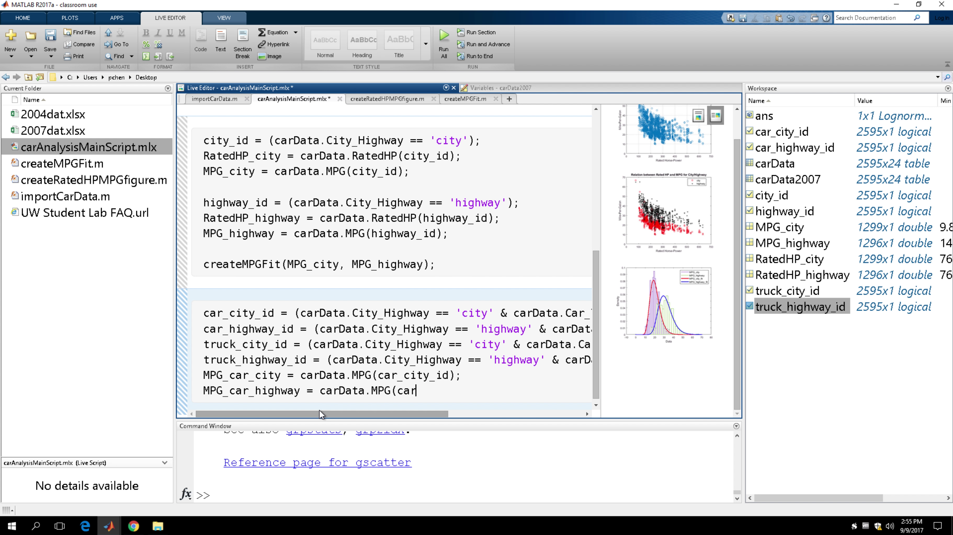
text(_highway_id);)
key(Return)
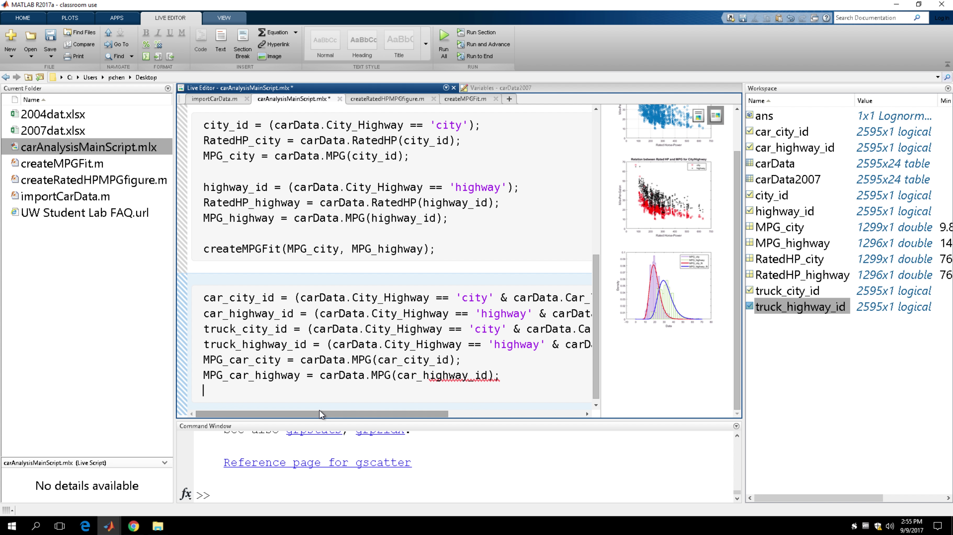
Add the statement MPG_truck_city = carData.MPG(truck_city_idx); below the MPG_car_highway line
text(MPG_truck_city)
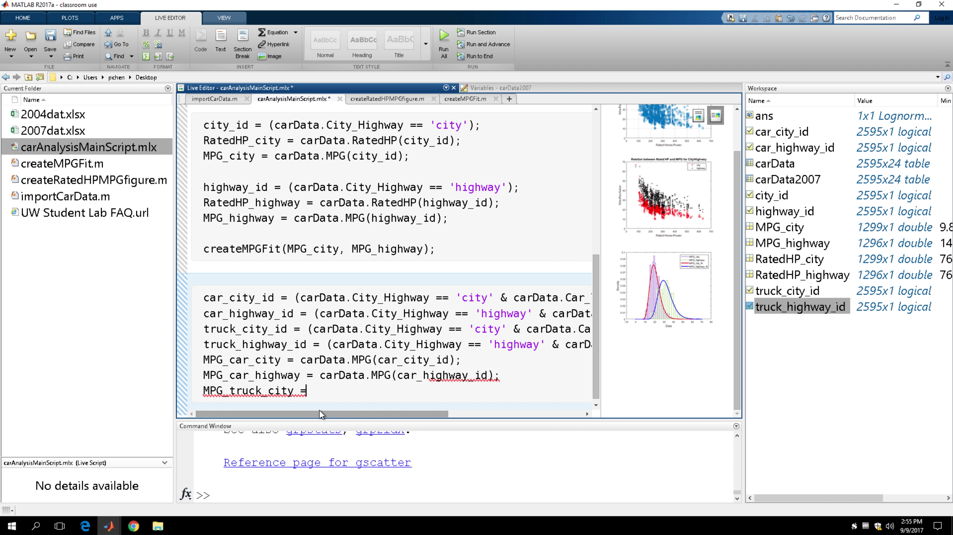
text( = carData.MPG(truck)
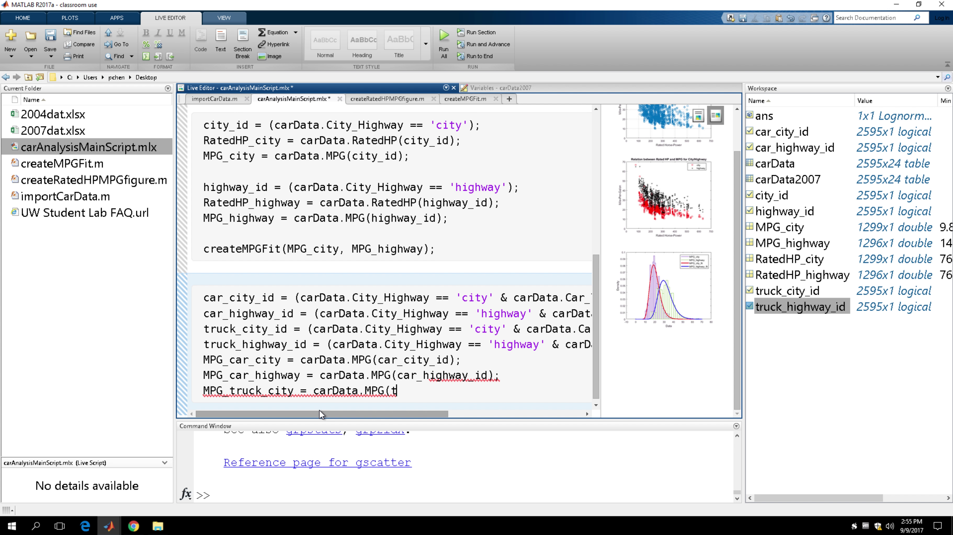
text(_city_d)
key(BackSpace)
text(idx);)
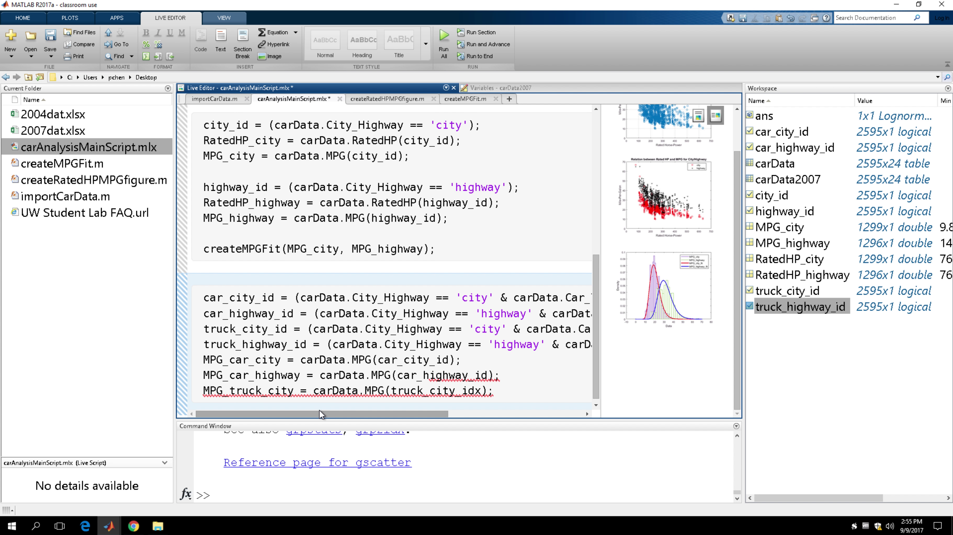
key(Return)
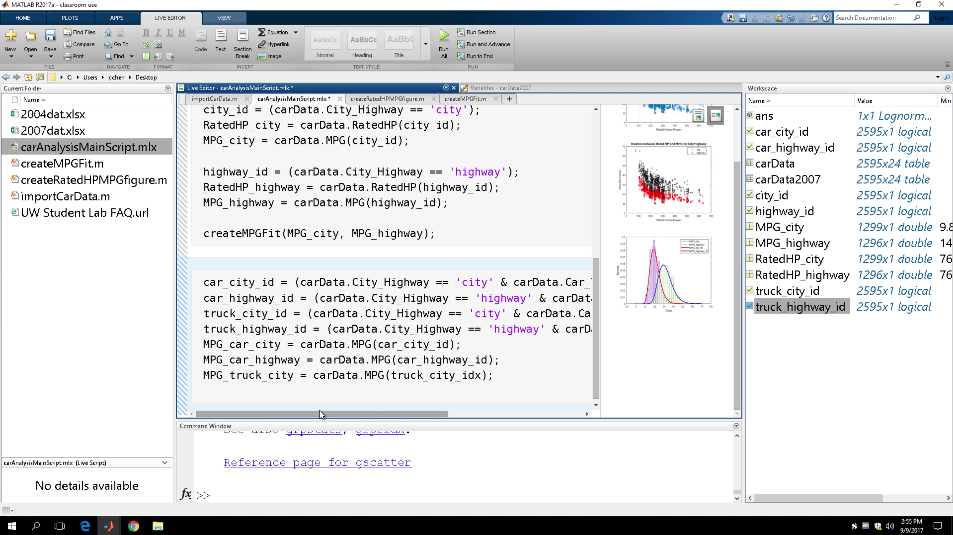
Add the statement MPG_truck_highway = carData.MPG(truck_highway_id); below the MPG_truck_city line
text(MPG_truck)
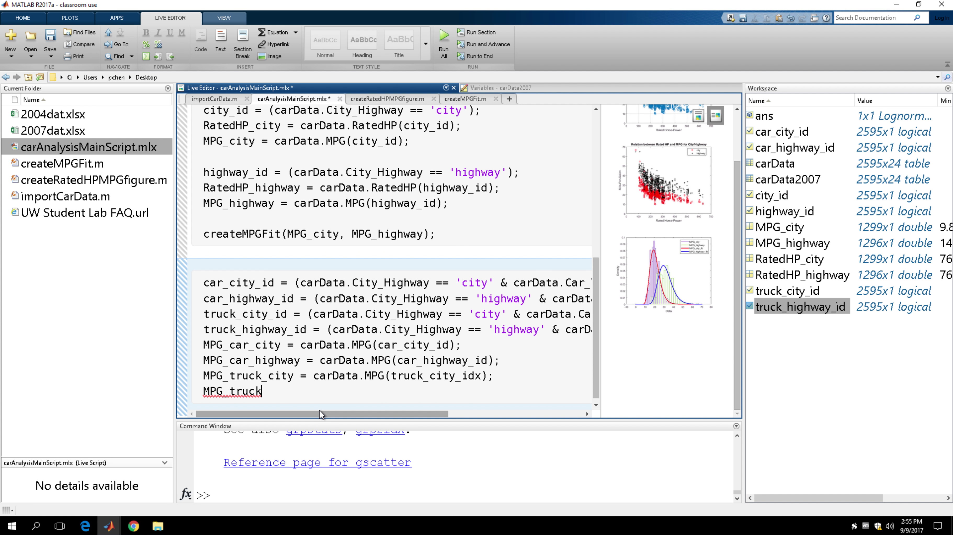
text(_highway = ca)
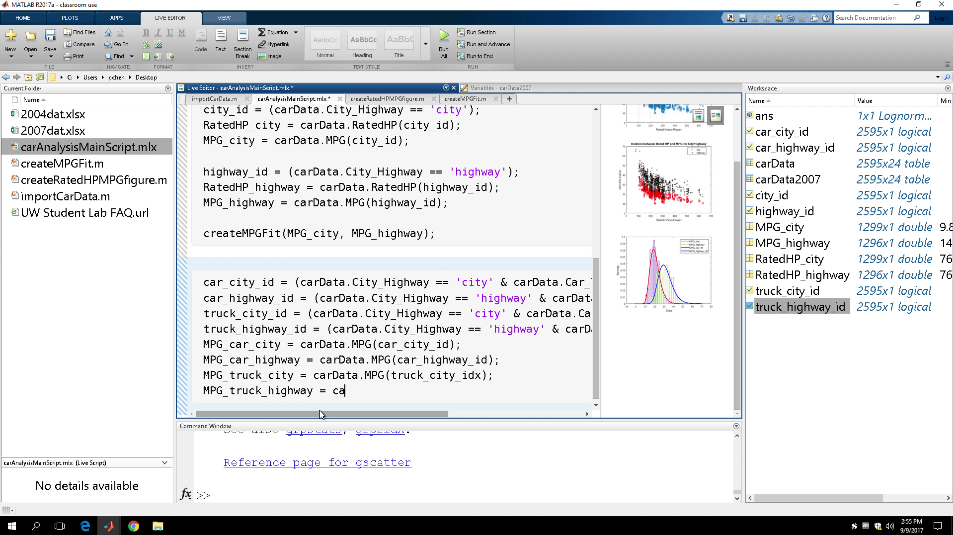
text(rData.MPG(truck_hi)
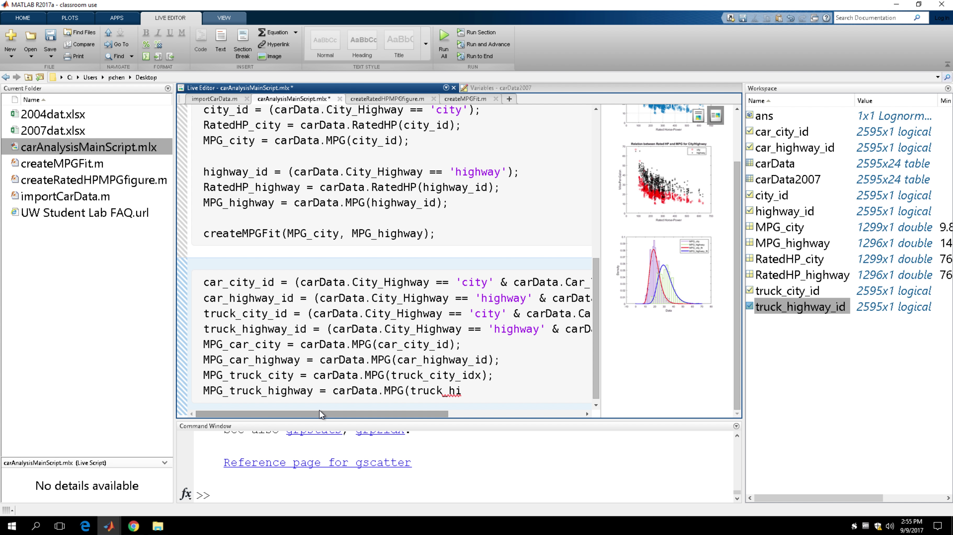
text(ghway_id);)
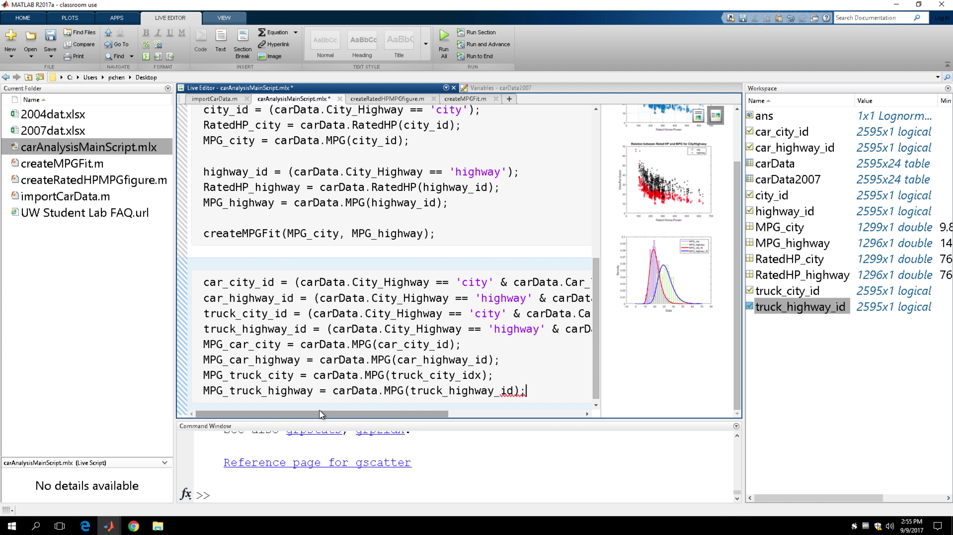
Correct the index name in the MPG_truck_city statement to truck_city_id
click(482, 374)
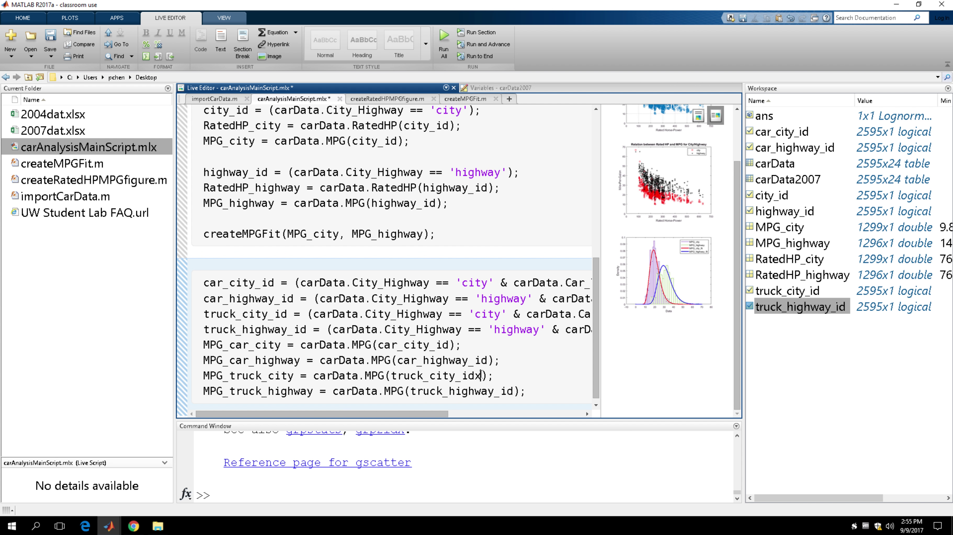
key(BackSpace)
click(548, 391)
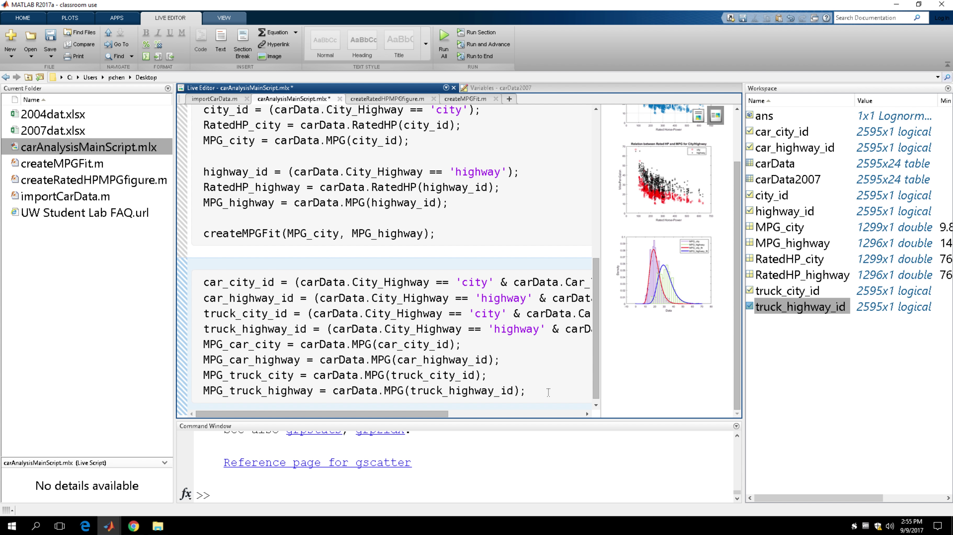
Run the section with the four new car and truck MPG statements and save the live script
scroll(585, 393, down, 2)
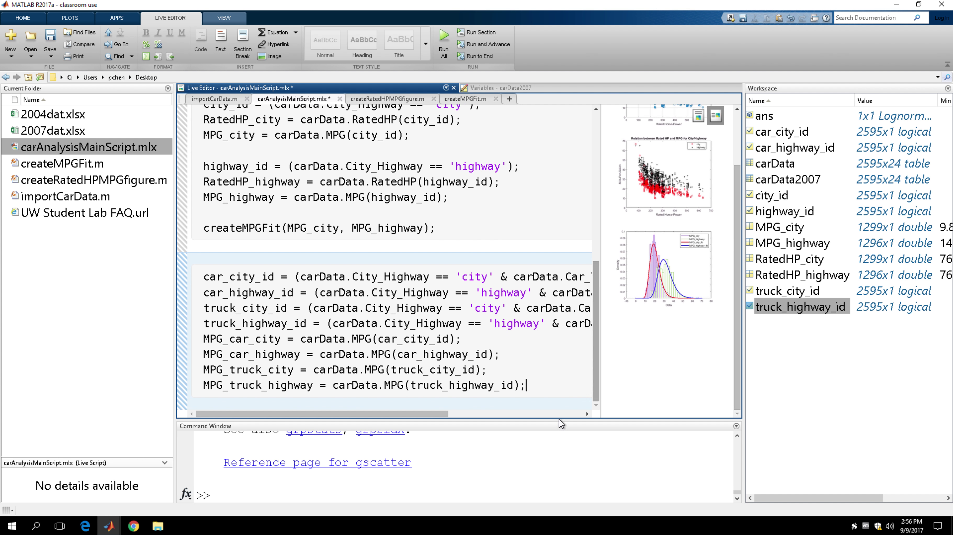
click(526, 385)
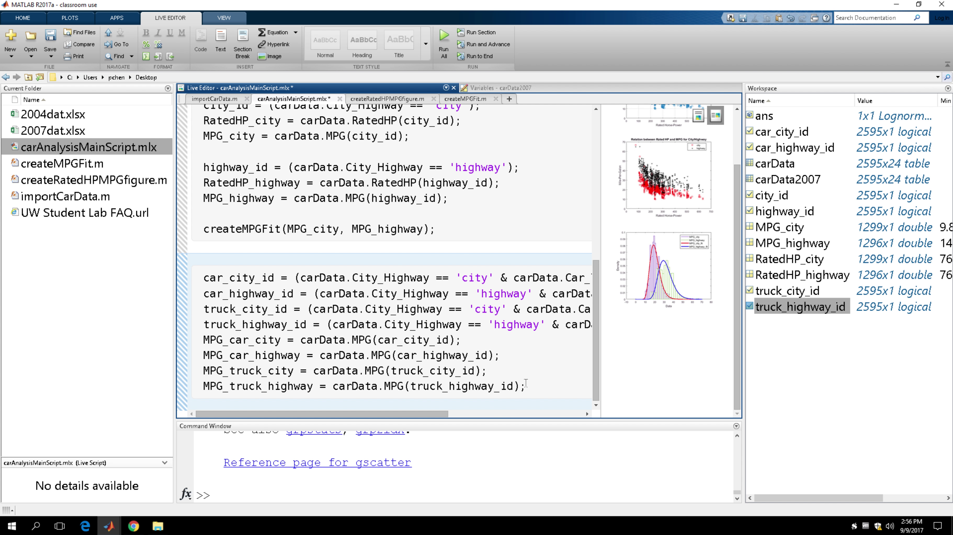
key(ctrl+Return)
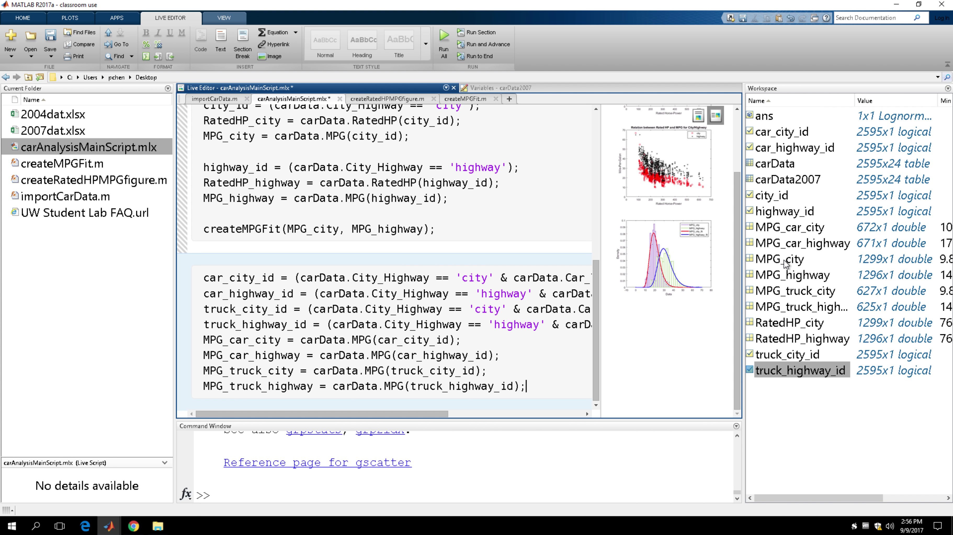
key(ctrl+s)
Calculate 627 + 625 at the command prompt to total the MPG_truck_city and MPG_truck_highway element counts
click(778, 291)
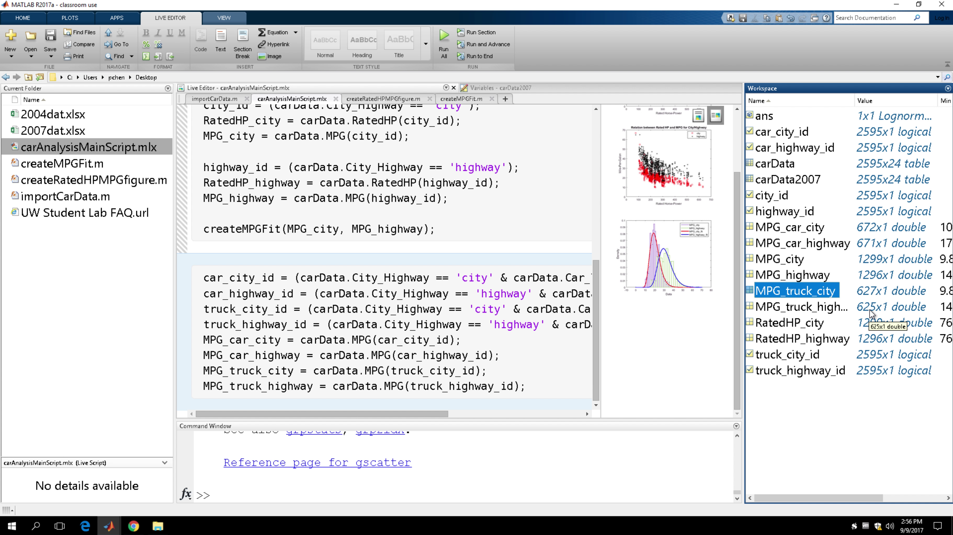
click(395, 494)
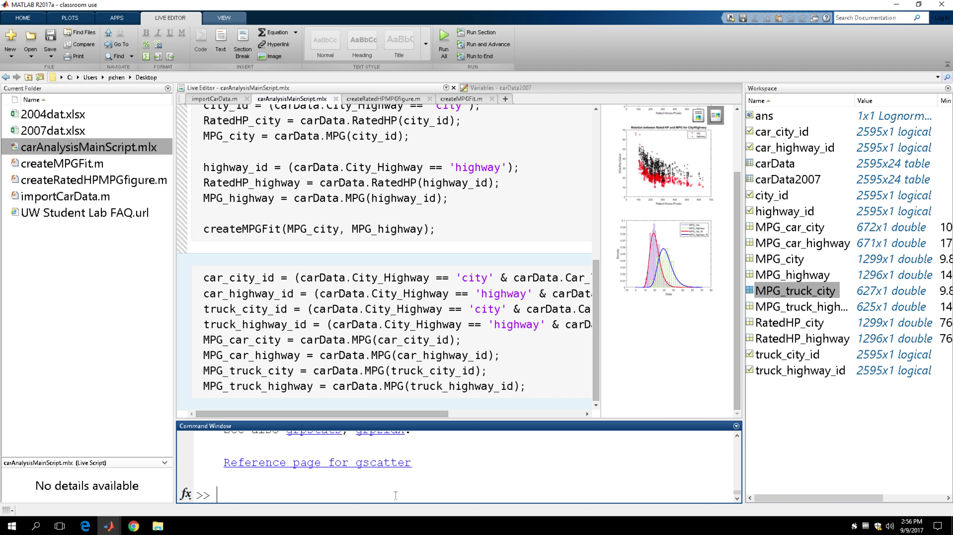
text(627 + 625)
key(Return)
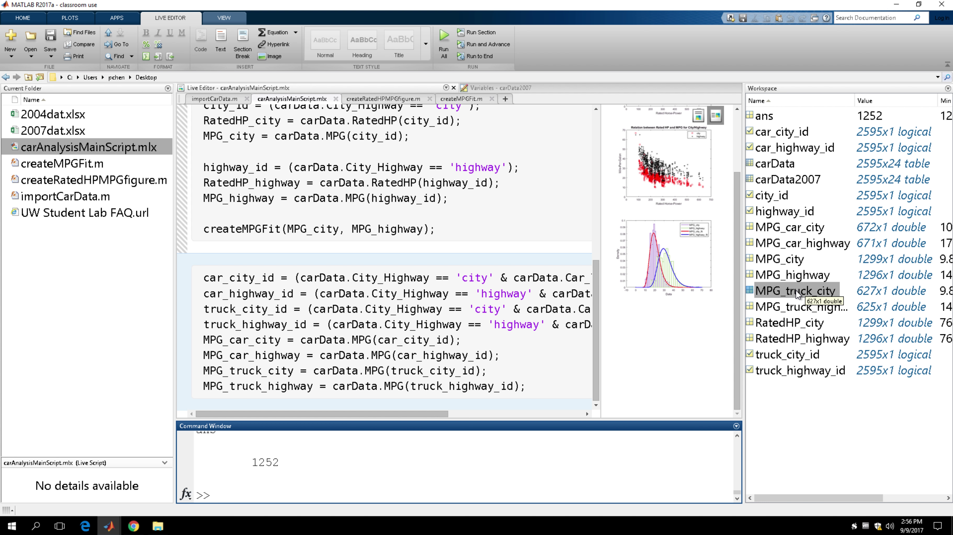
Calculate 627 + 672 at the command prompt and compare the combined truck and car city count with the size of MPG_city
click(798, 231)
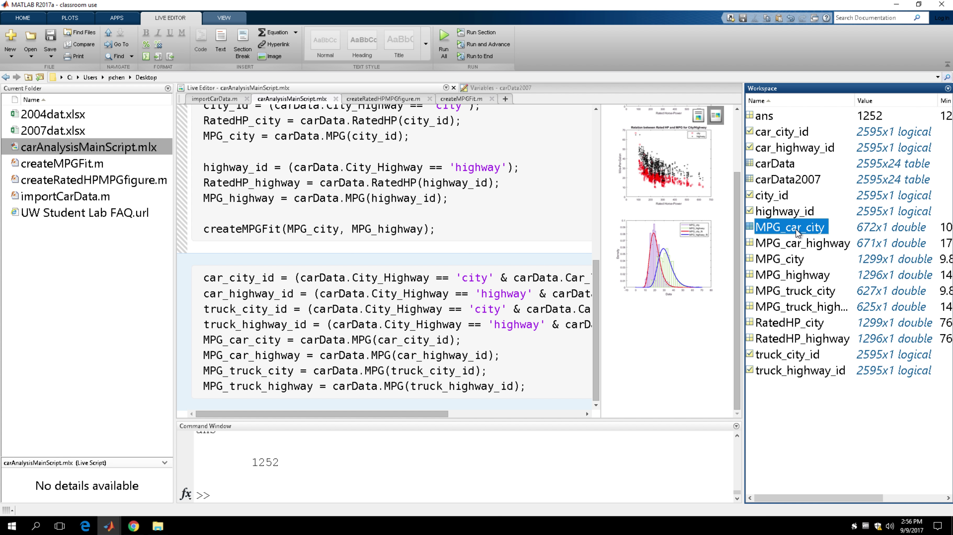
click(792, 291)
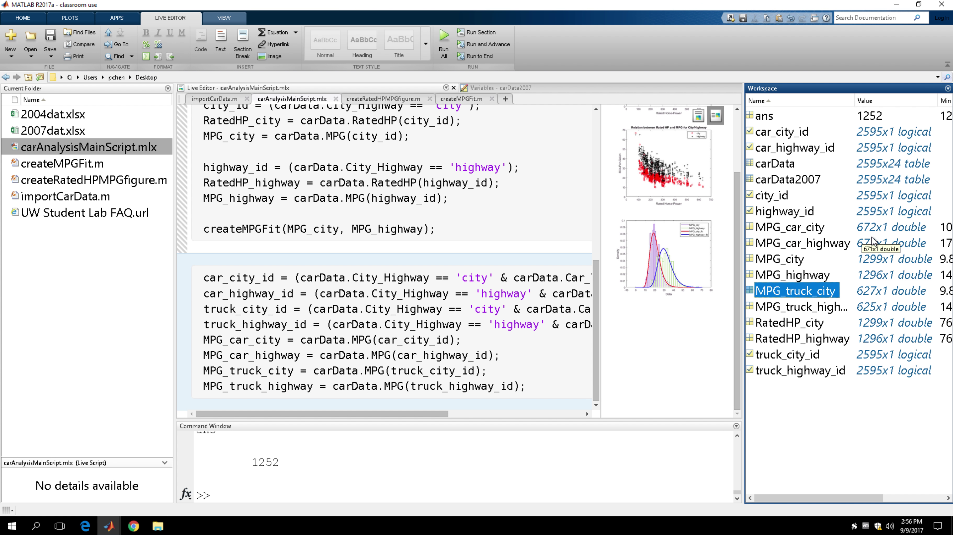
click(436, 500)
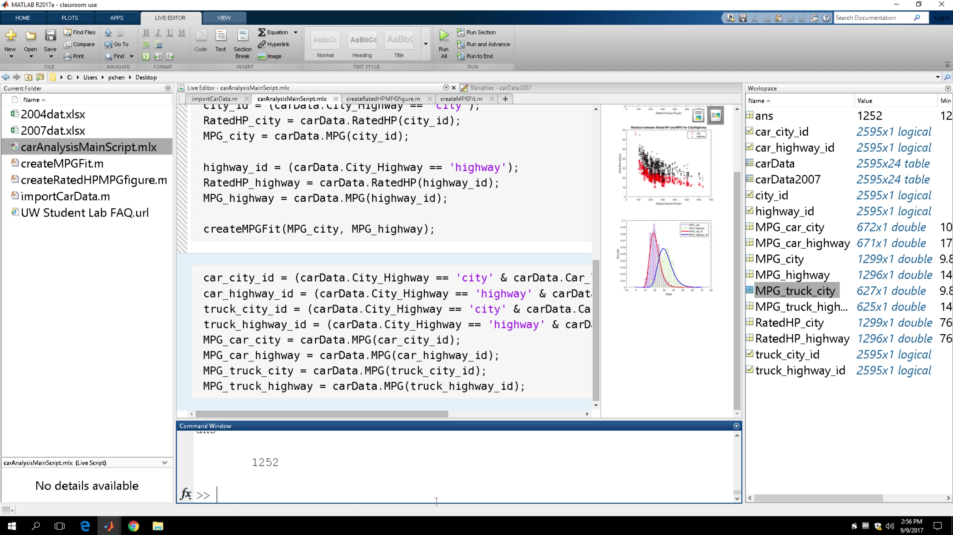
text(627 + 672)
key(Return)
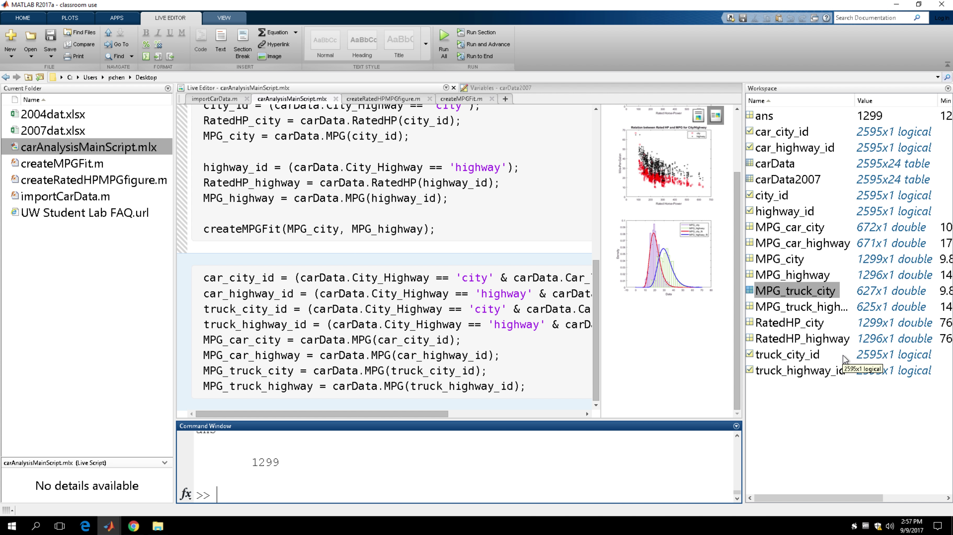
click(798, 258)
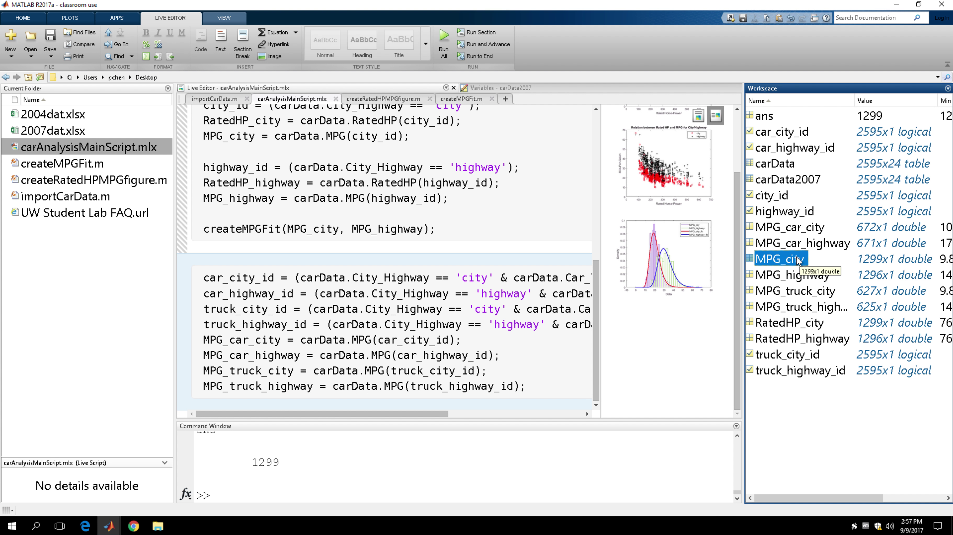
Open the Distribution Fitter app from the live script session
click(536, 388)
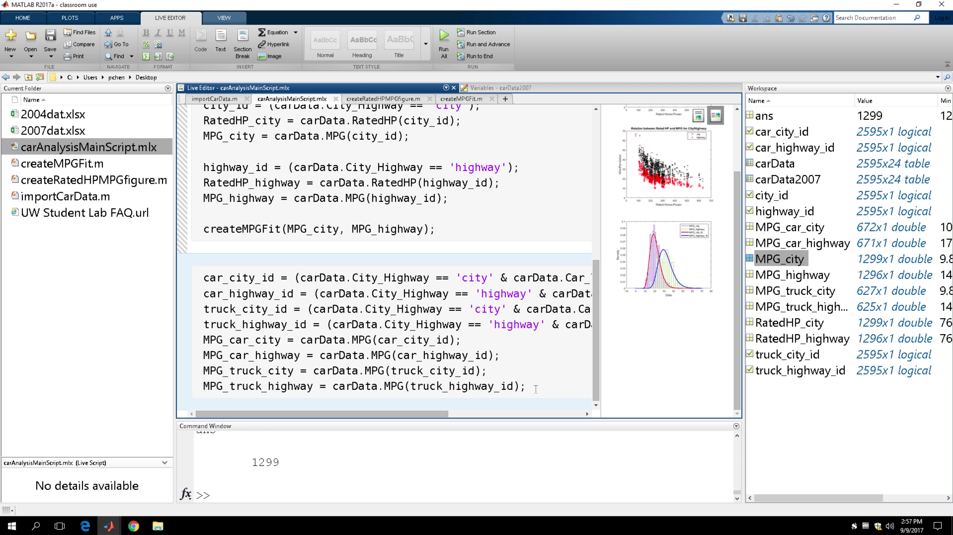
click(117, 17)
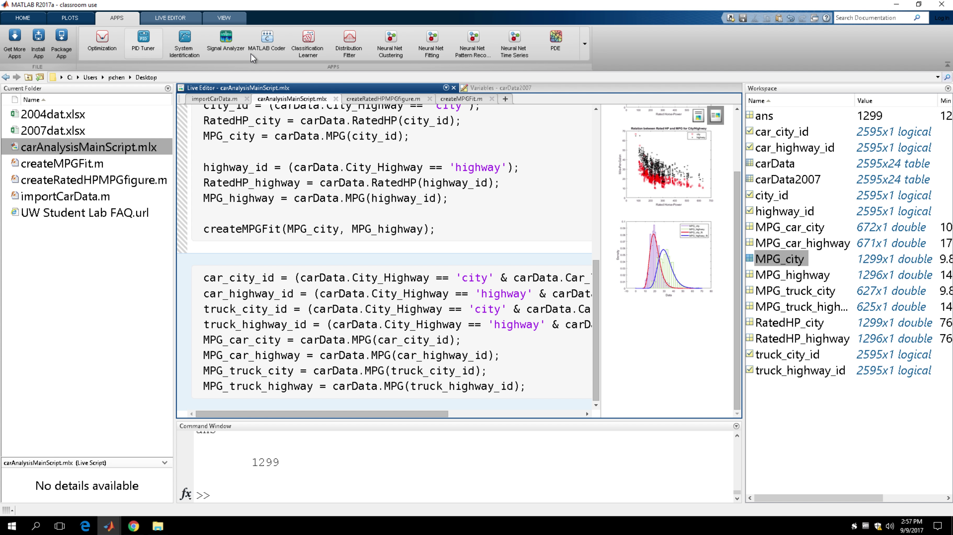
click(351, 39)
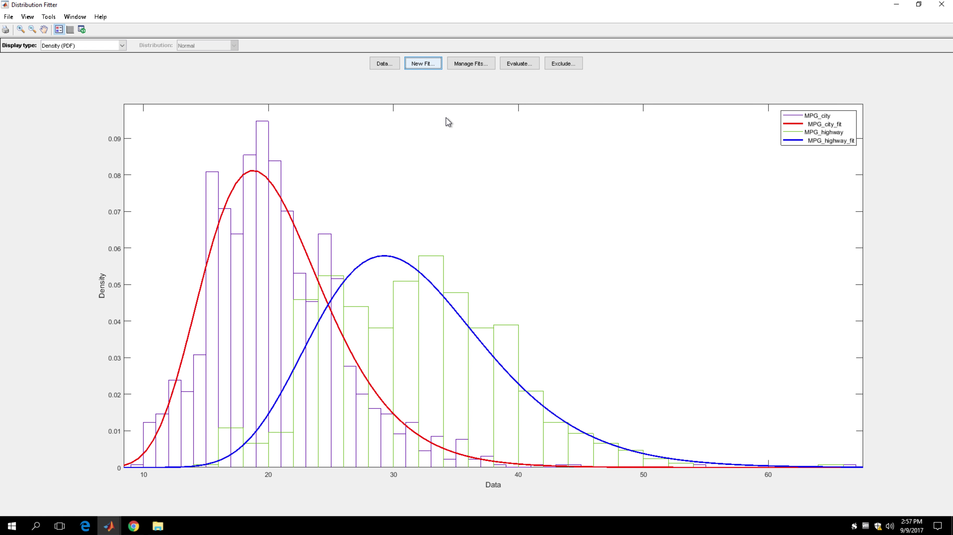
Delete the existing MPG_city_fit and MPG_highway_fit fits through the Fit Manager
click(464, 67)
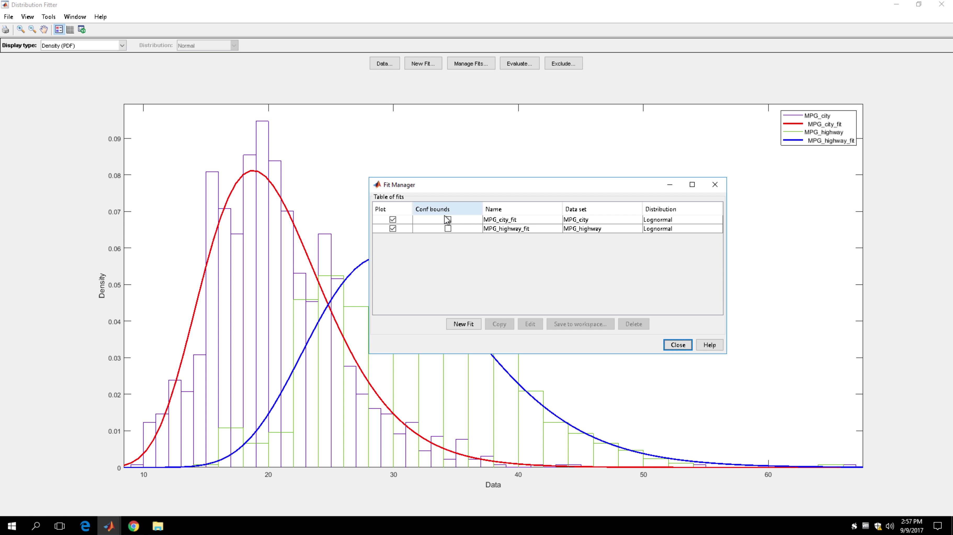
click(410, 222)
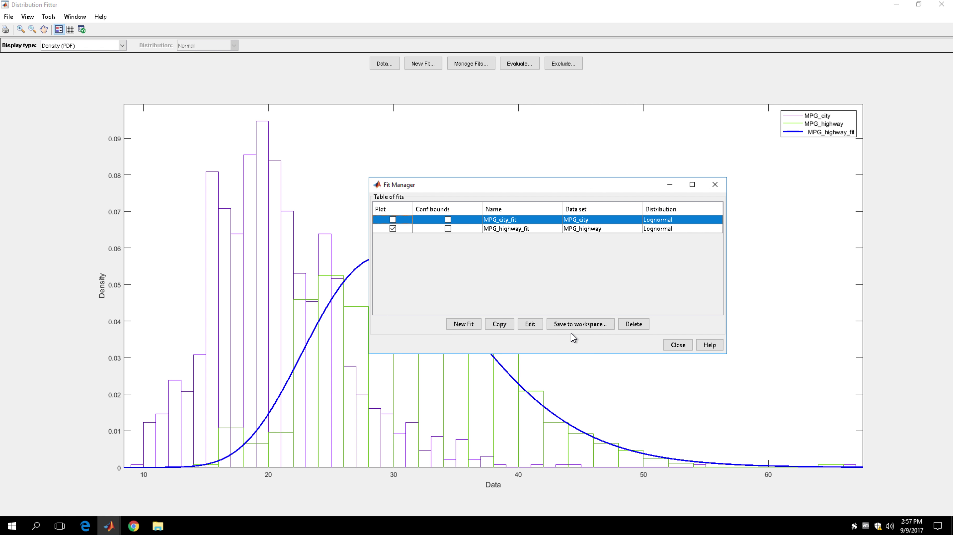
click(635, 328)
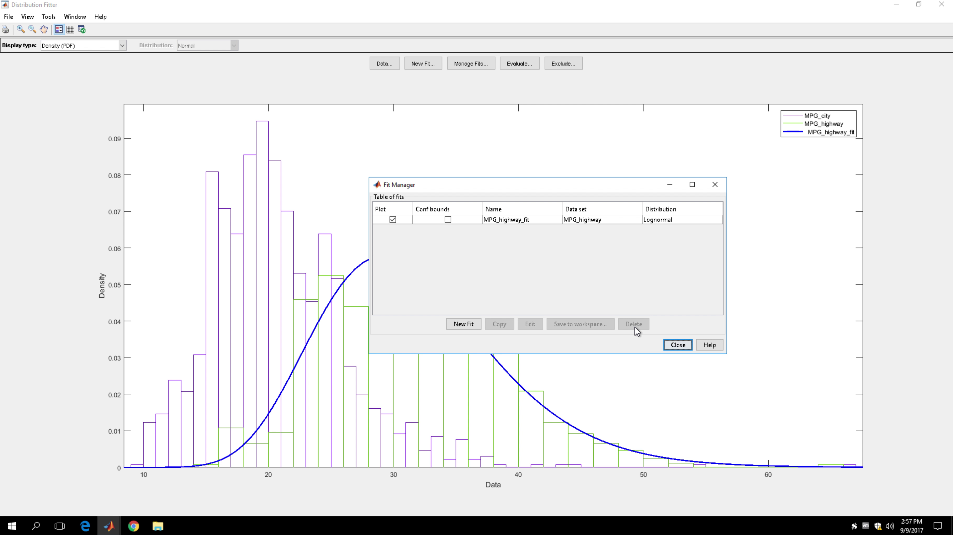
click(518, 221)
click(641, 327)
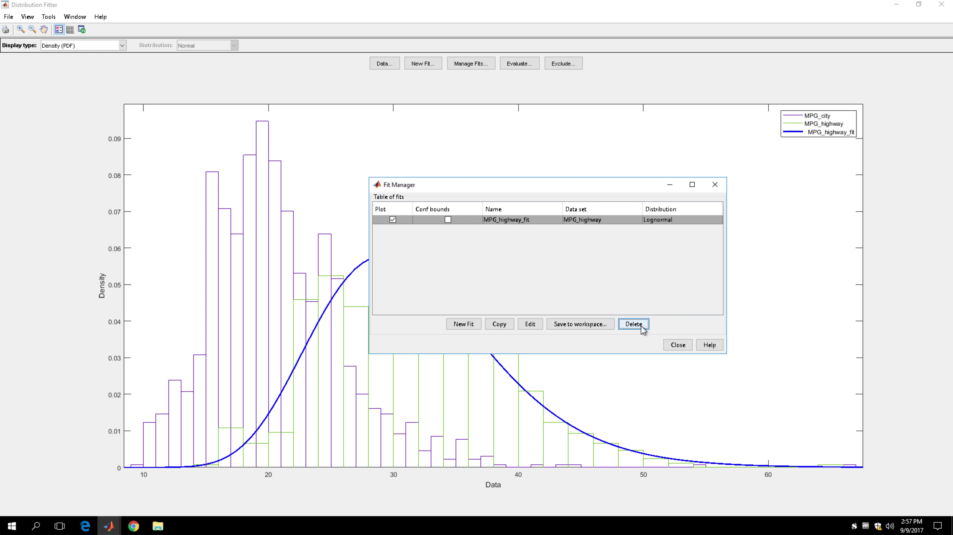
click(685, 345)
Delete the MPG_highway and MPG_city data sets from the fitting session
click(384, 64)
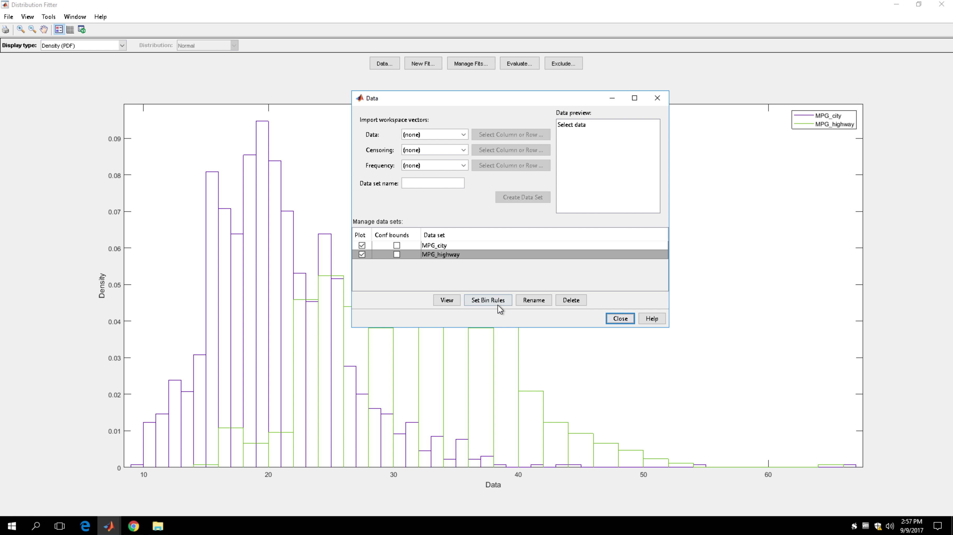
click(571, 301)
click(482, 247)
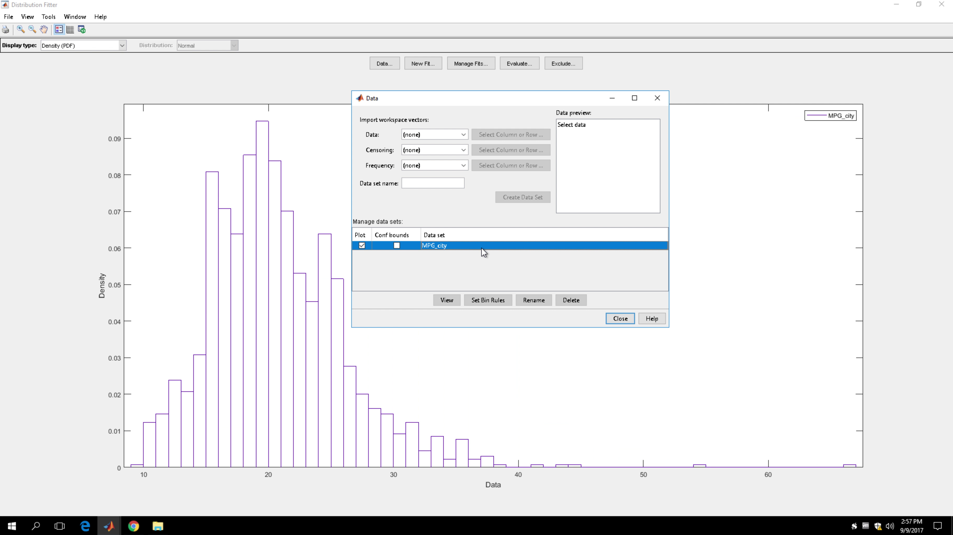
click(571, 300)
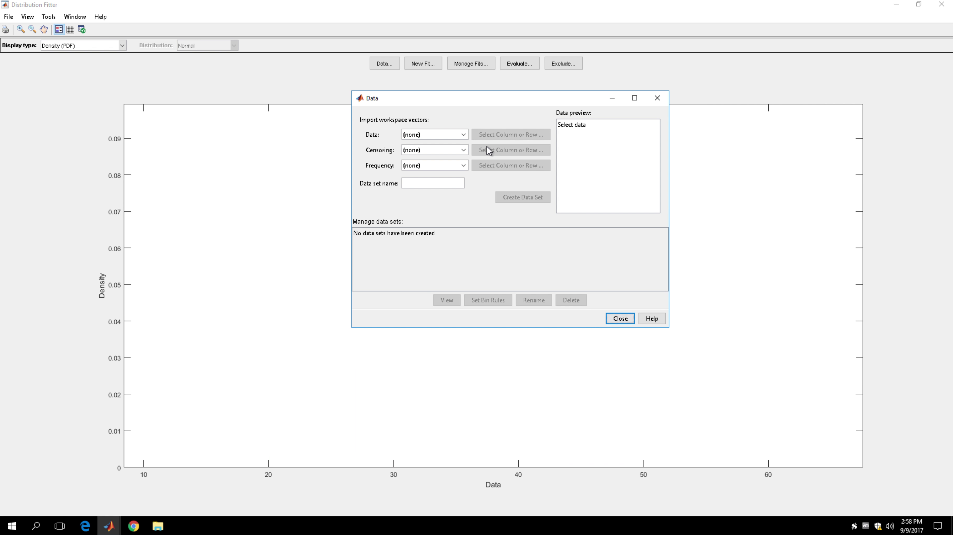
Create a data set named MPG_car_city from the MPG_car_city workspace vector
click(463, 134)
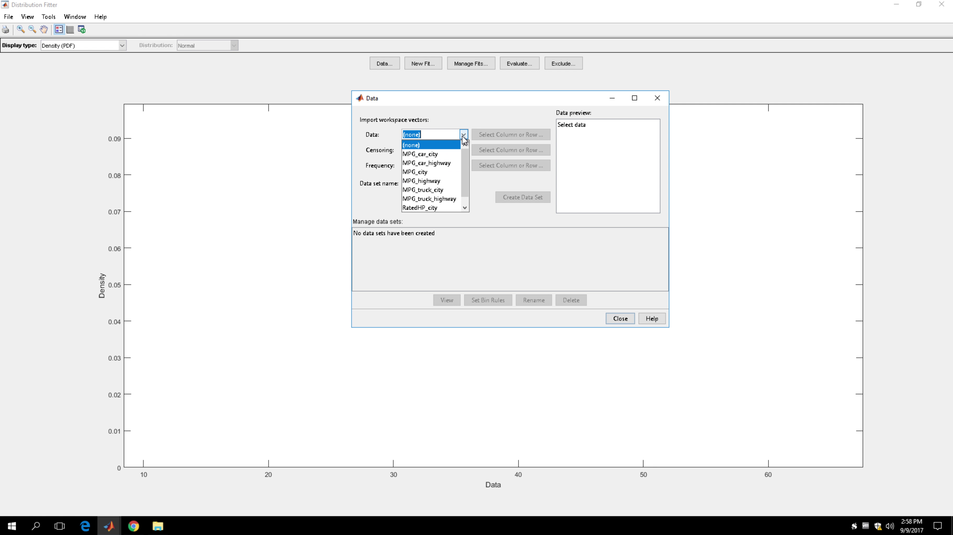
click(453, 155)
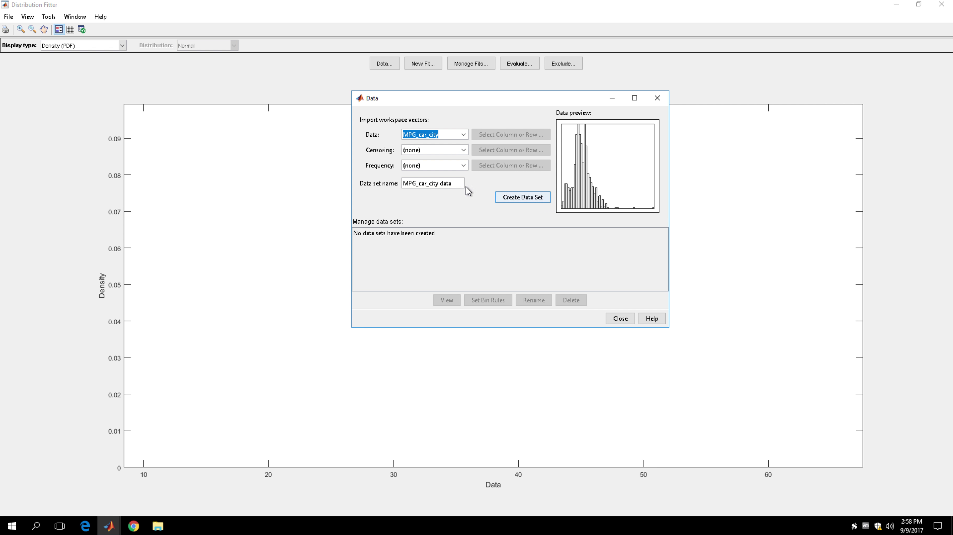
click(456, 183)
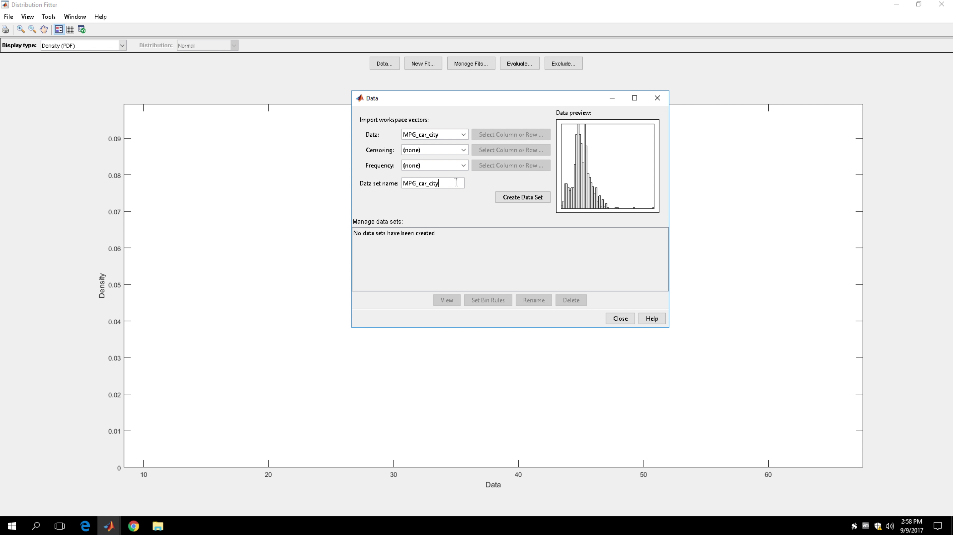
click(527, 195)
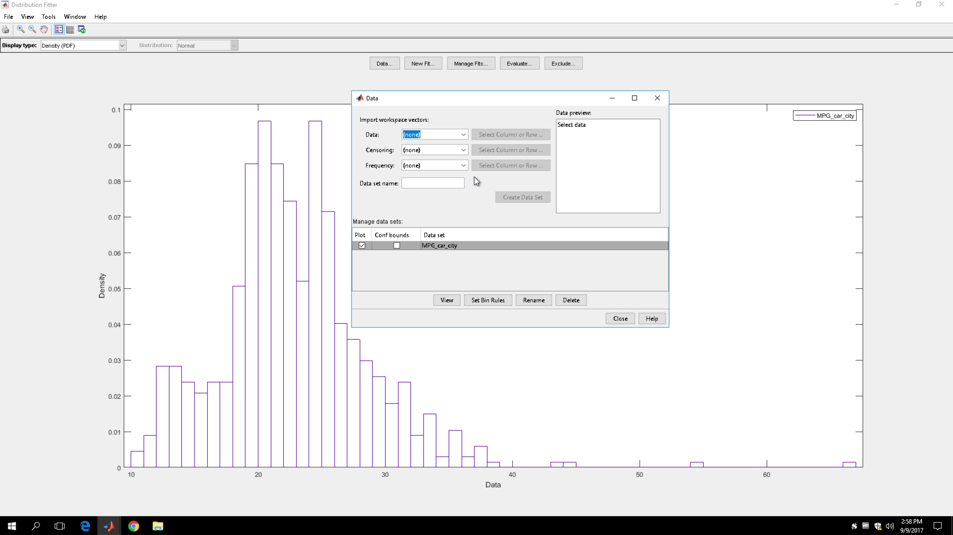
Create a data set named MPG_car_highway from the MPG_car_highway workspace vector
click(463, 135)
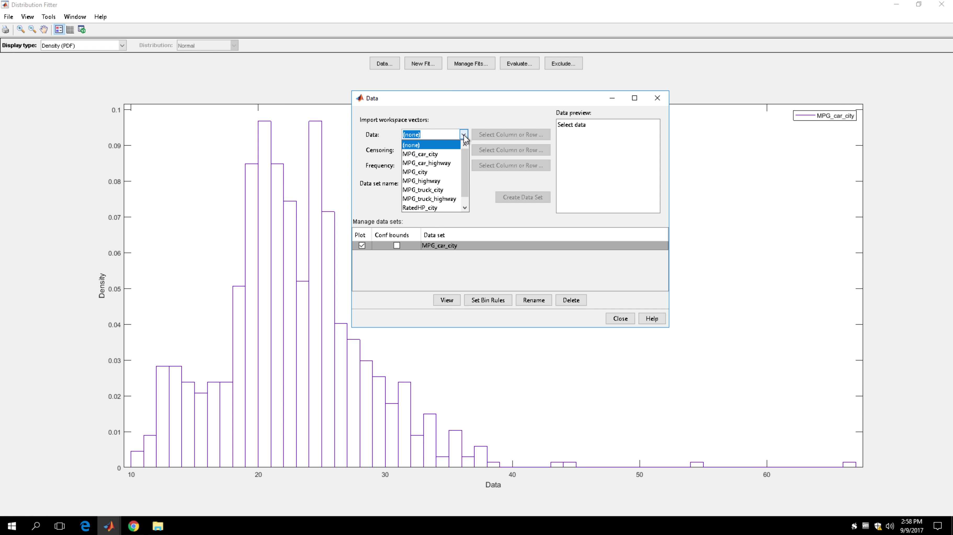
click(451, 164)
click(462, 183)
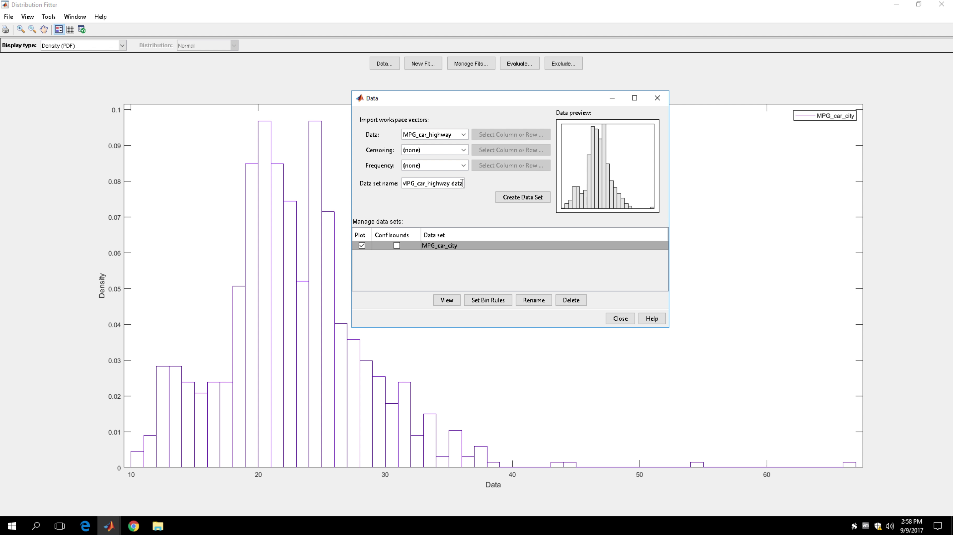
key(BackSpace)
key(BackSpace)
click(518, 198)
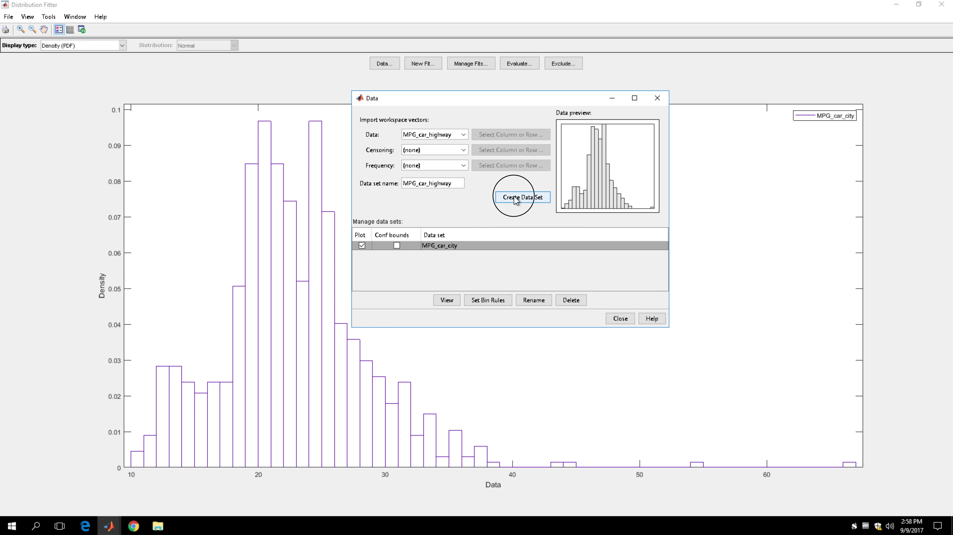
Create a data set named MPG_truck_city from the MPG_truck_city workspace vector
click(464, 137)
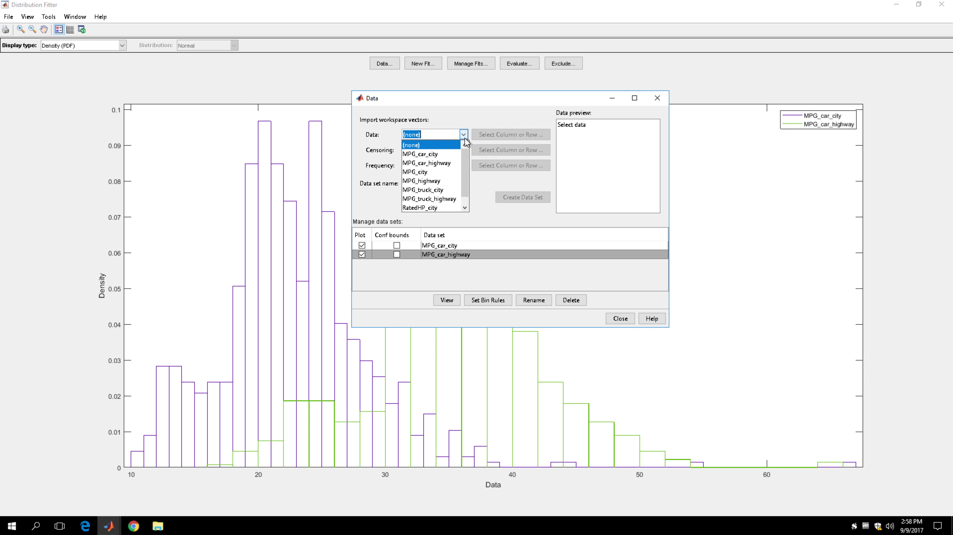
click(446, 191)
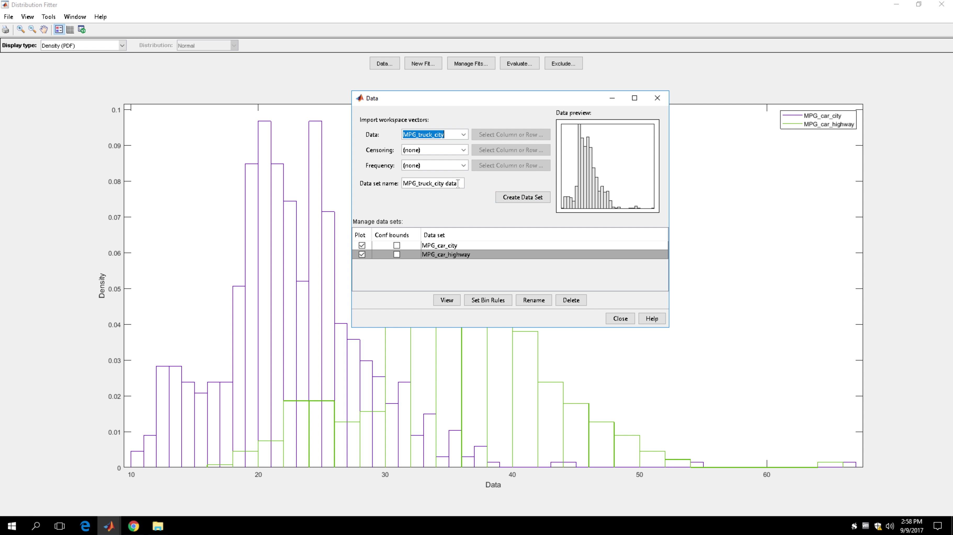
click(459, 183)
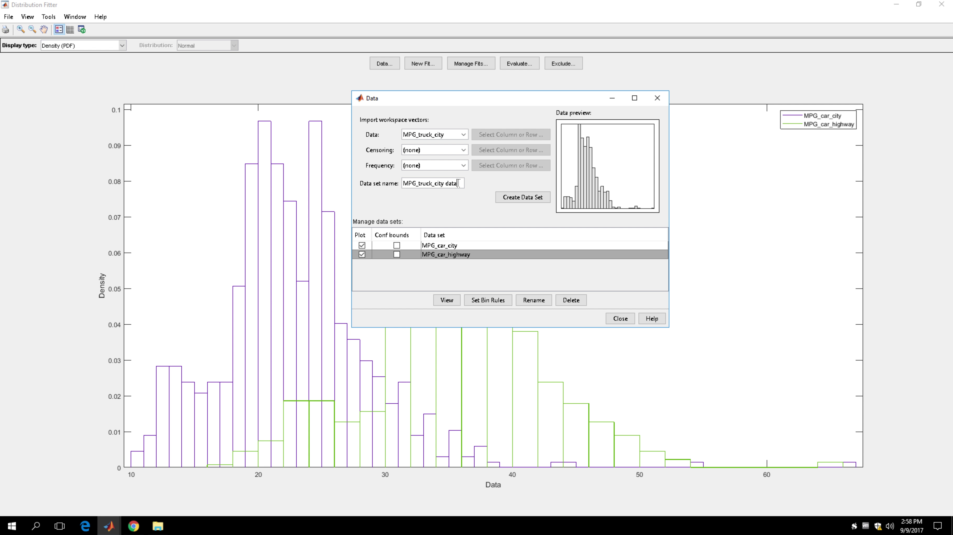
click(518, 197)
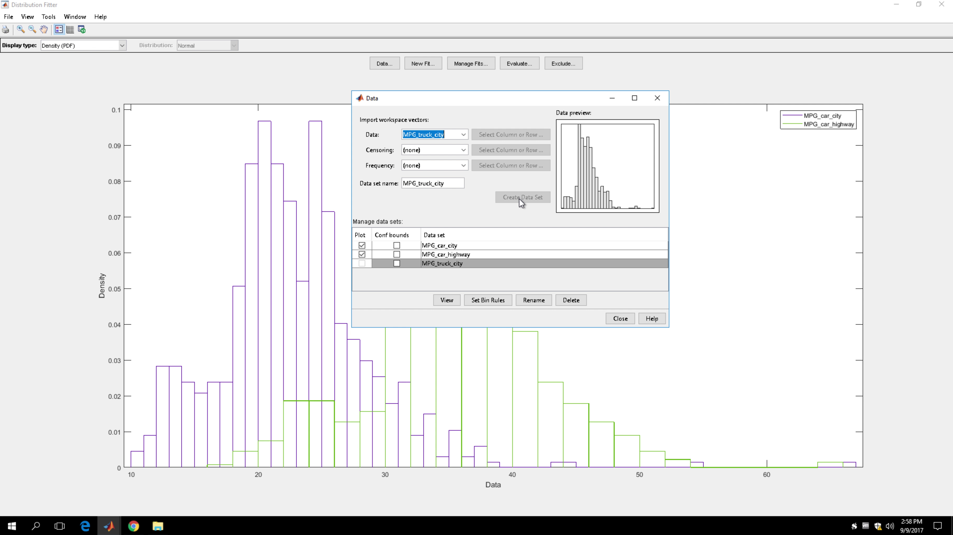
Create a data set named MPG_truck_highway from the MPG_truck_highway workspace vector and close the Data dialog
click(464, 134)
click(448, 202)
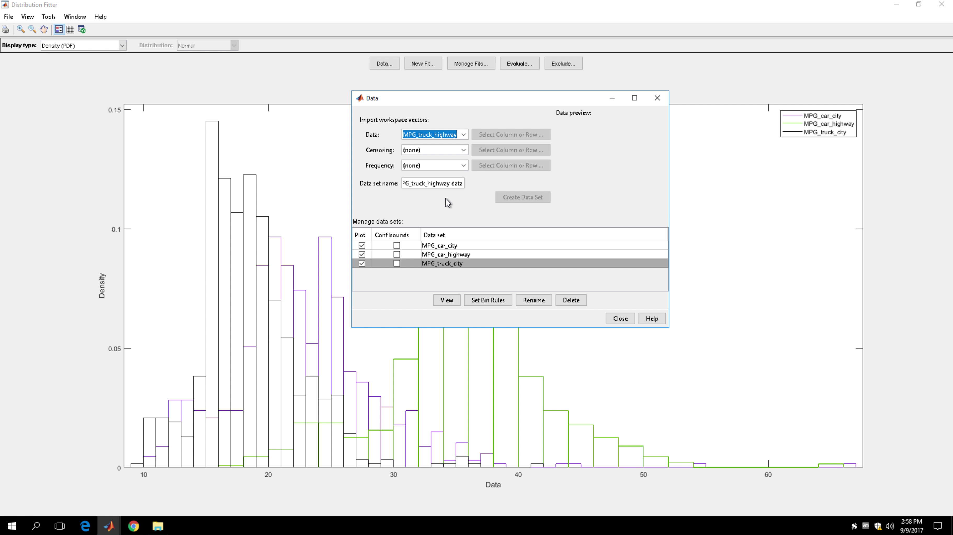
click(463, 183)
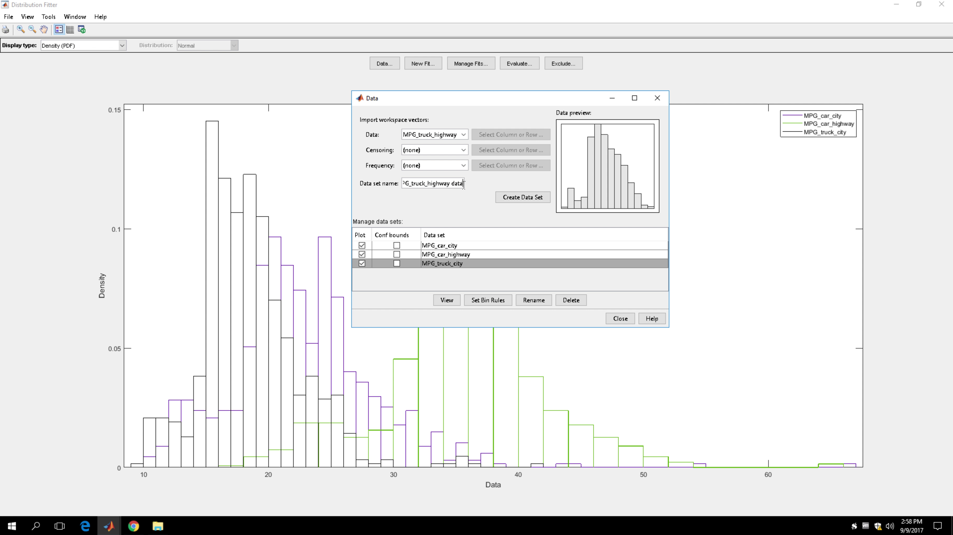
key(BackSpace)
key(BackSpace)
key(BackSpace)
key(BackSpace)
key(BackSpace)
click(522, 198)
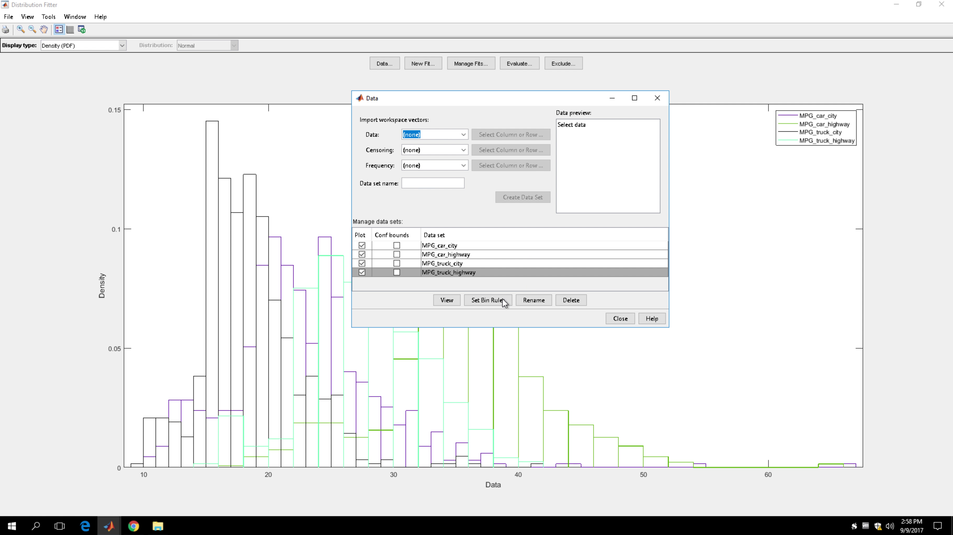
click(620, 318)
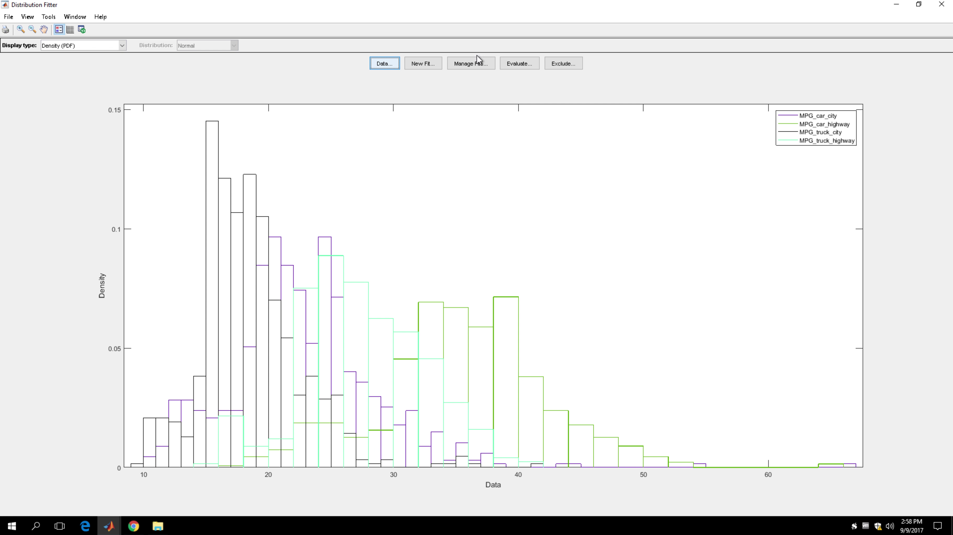
Create a fit named MPG_car_city_fit on the MPG_car_city data with a Normal distribution
click(428, 66)
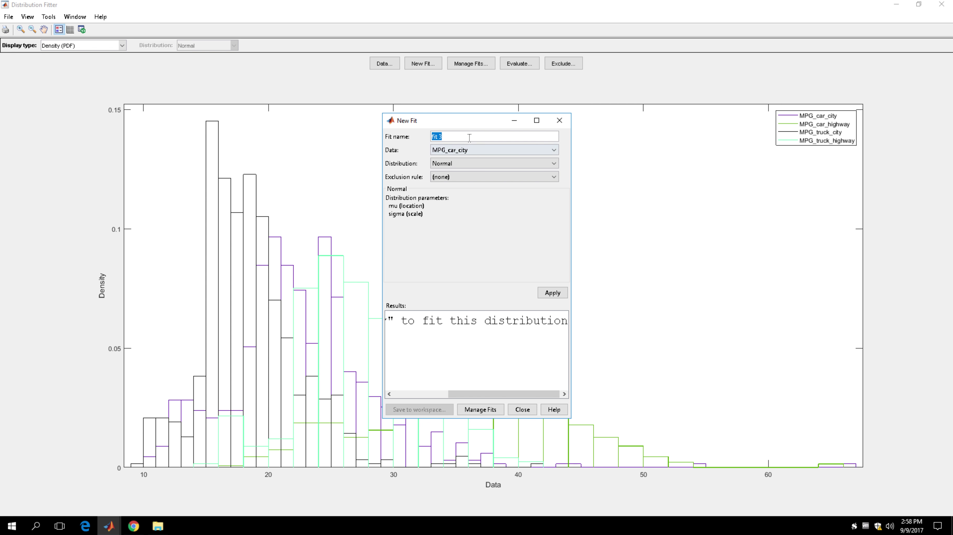
text(MPG_car_city_)
click(554, 293)
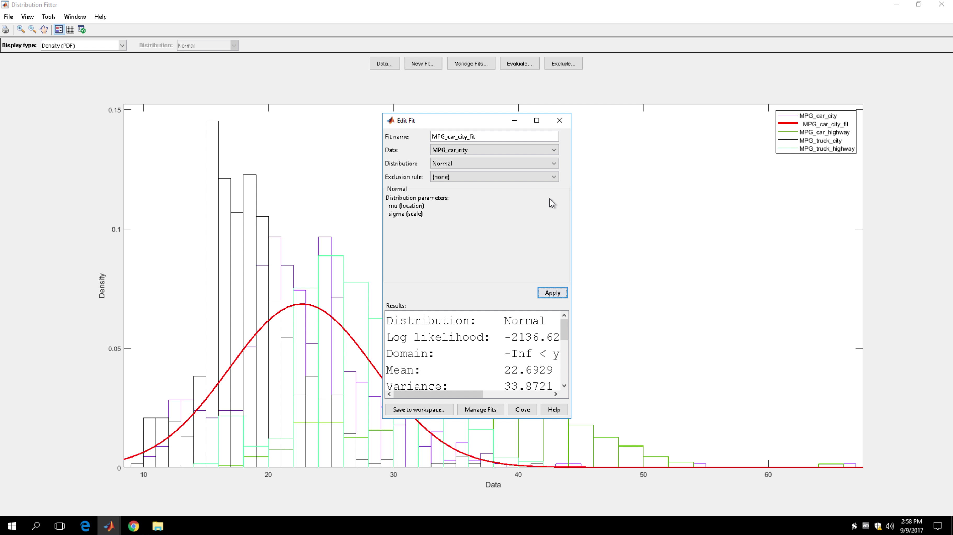
Change the MPG_car_city_fit distribution to Lognormal, apply it, and close the fit dialog after viewing the curve
click(554, 163)
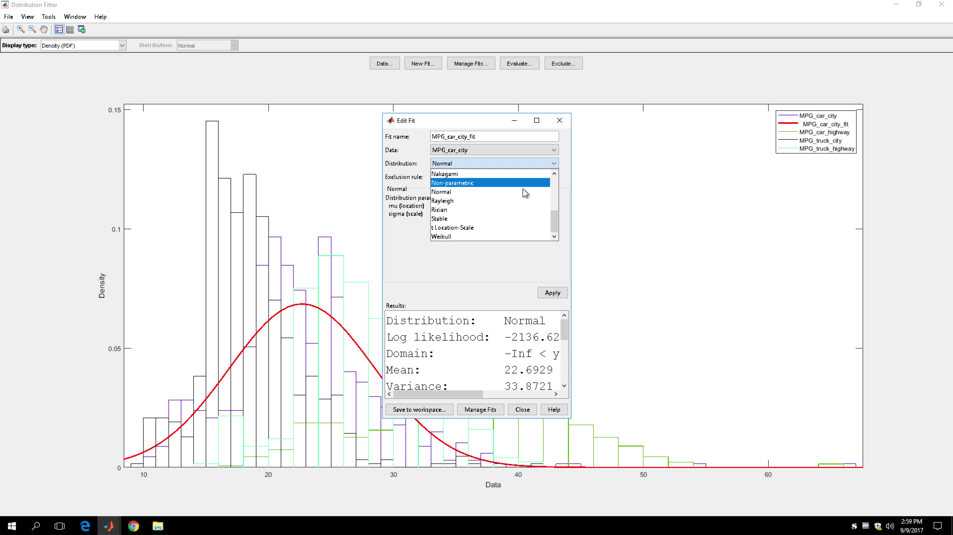
drag(555, 215, 556, 210)
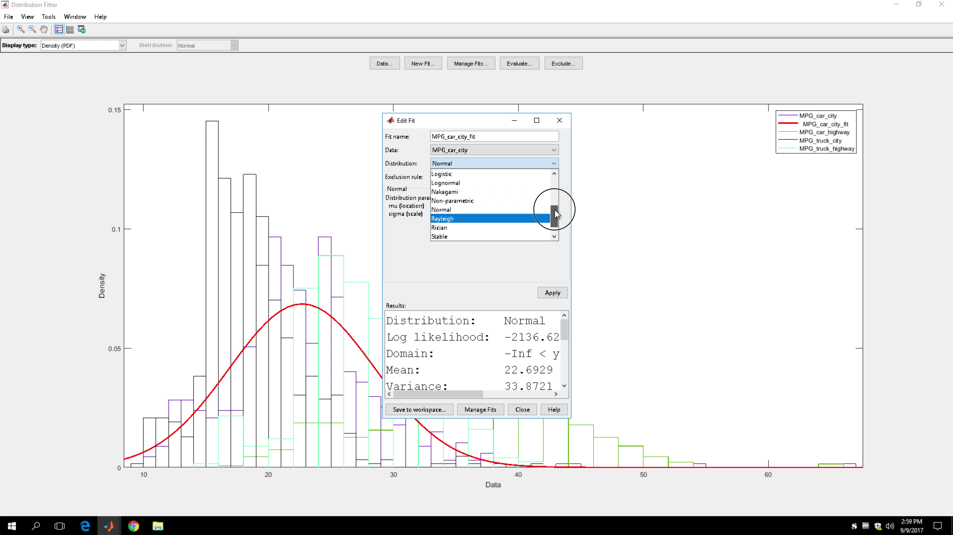
click(494, 184)
click(554, 293)
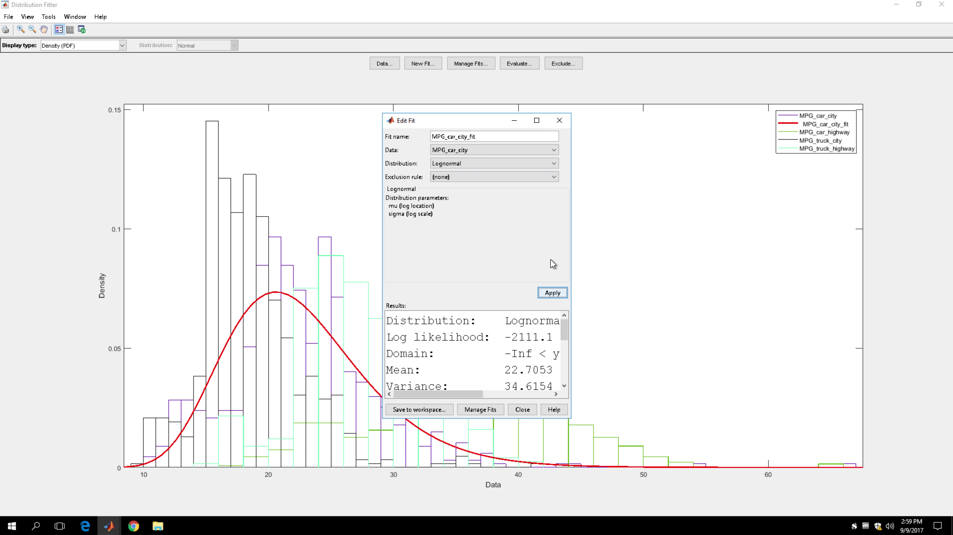
drag(490, 122, 659, 58)
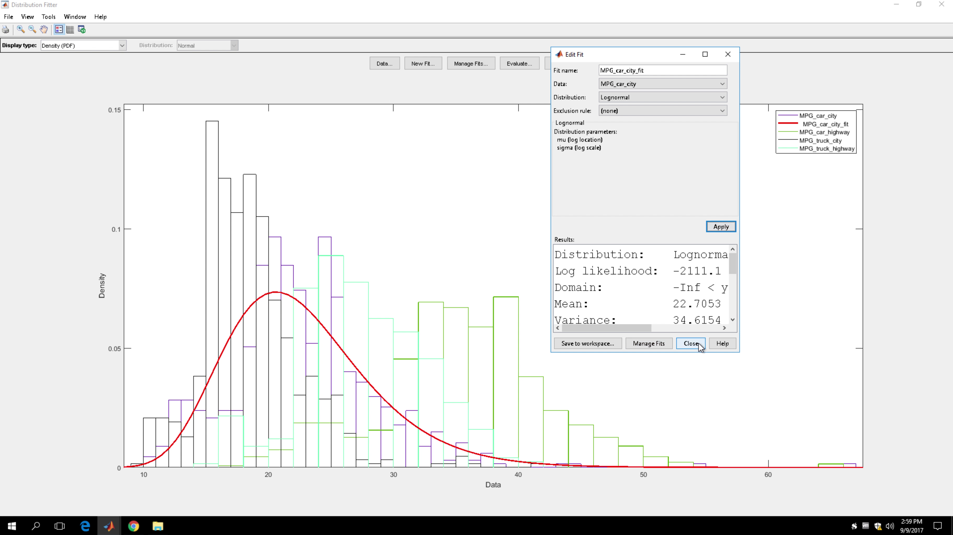
click(691, 343)
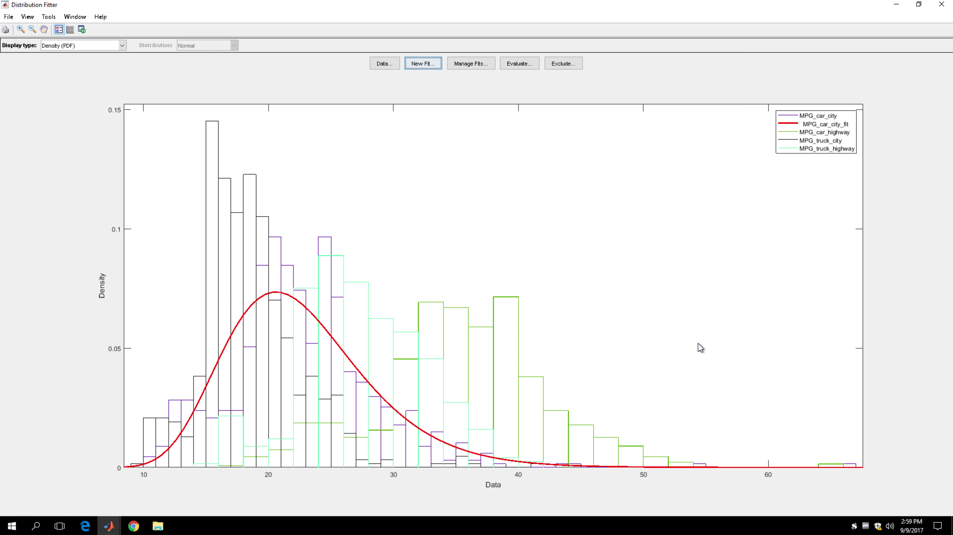
Start a new fit on the MPG_car_highway data and name it MPG_car_highway_fit
click(428, 65)
click(455, 151)
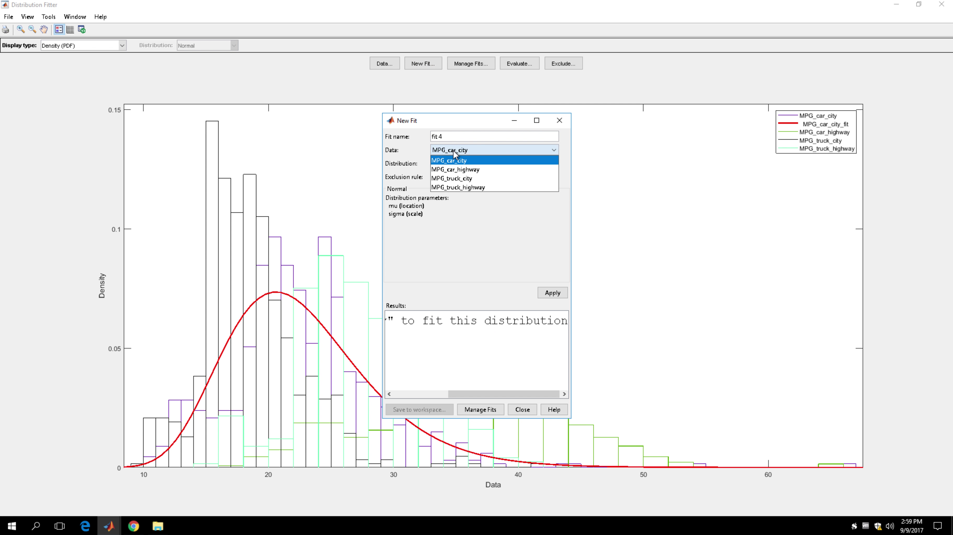
click(457, 169)
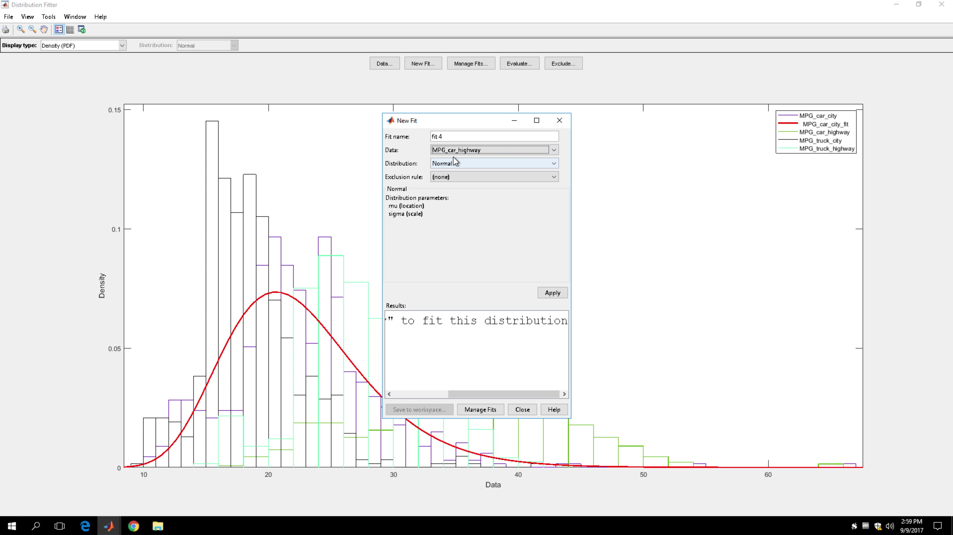
triple_click(452, 137)
text(MPG_car_highway_)
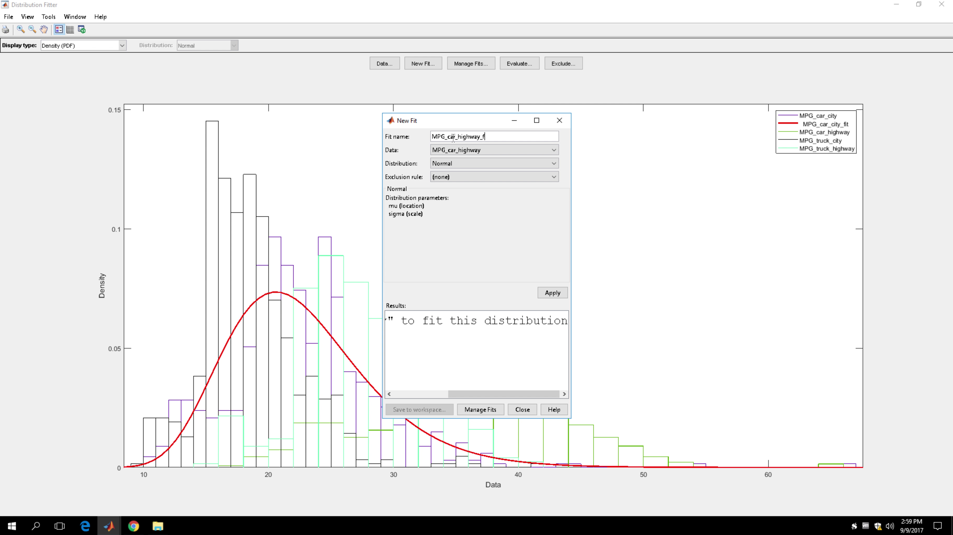
Set the MPG_car_highway_fit distribution to Lognormal, apply it, and close the fit dialog after viewing the curve
click(467, 165)
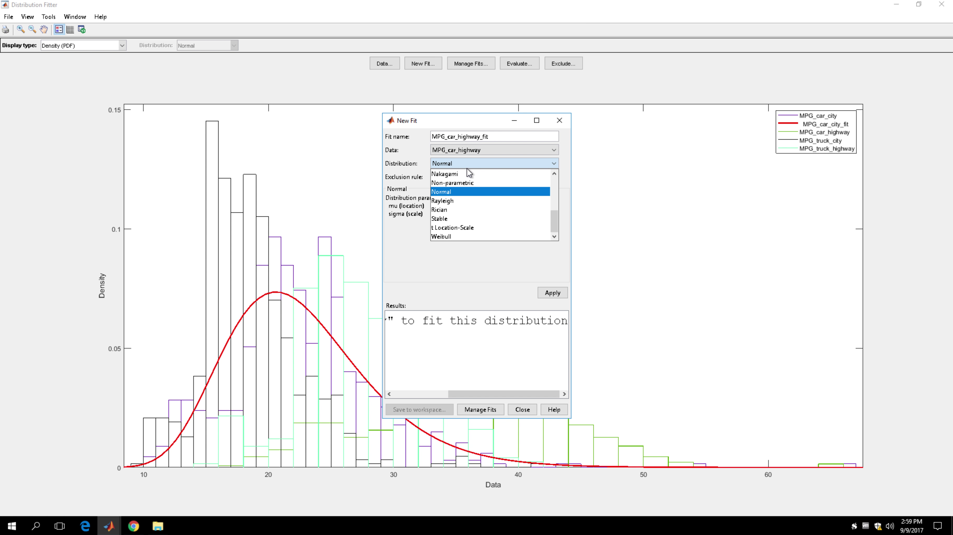
drag(553, 212, 542, 210)
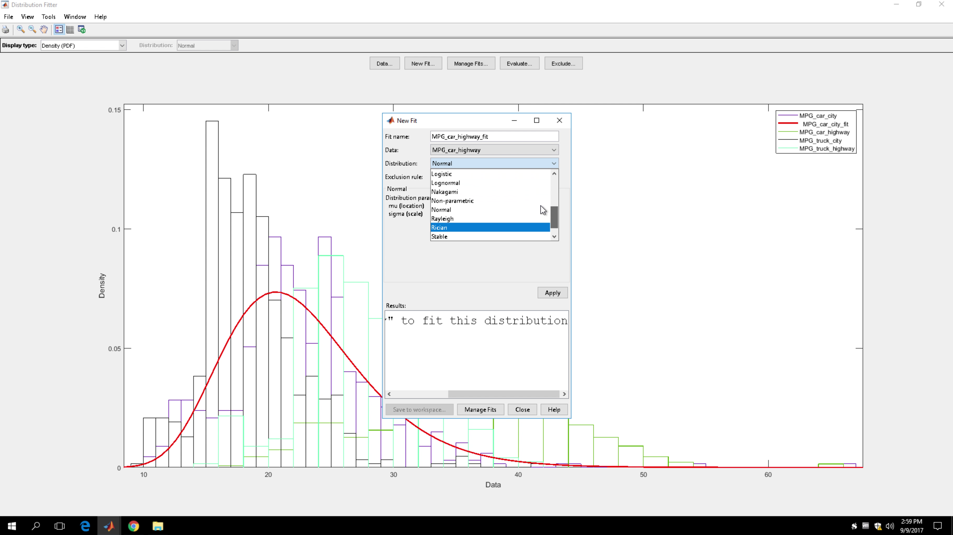
click(492, 184)
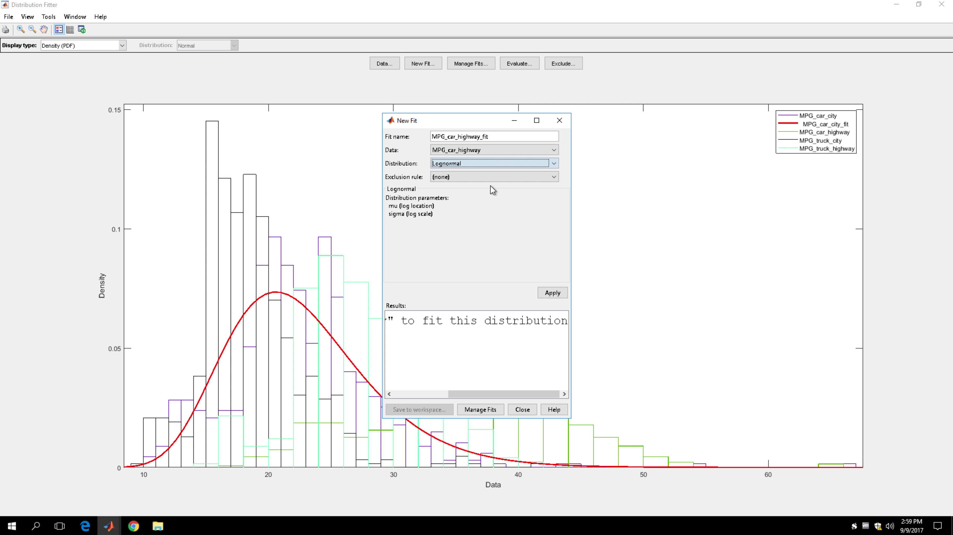
click(552, 292)
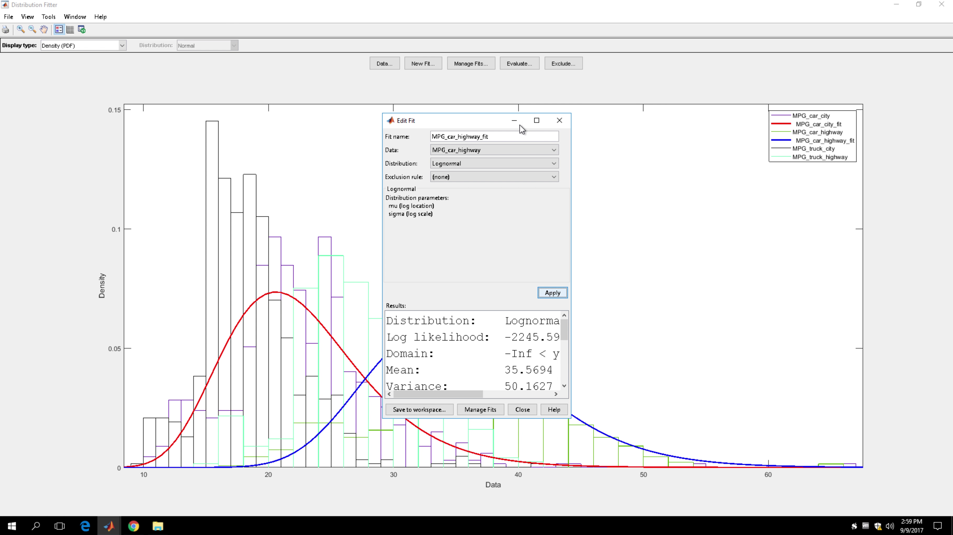
drag(475, 125, 666, 78)
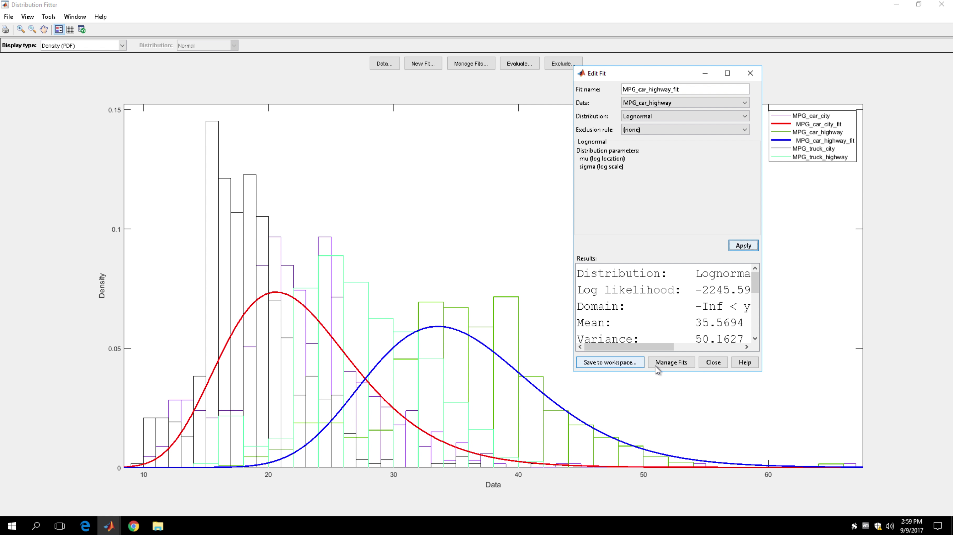
click(712, 362)
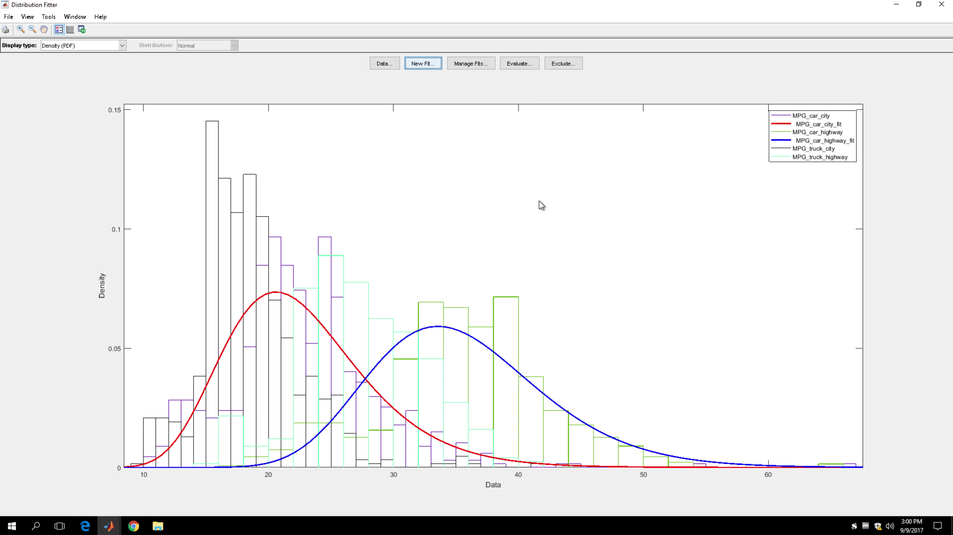
Create a fit named MPG_truck_city on the MPG_truck_city data with a Normal distribution and close the fit dialog
click(422, 65)
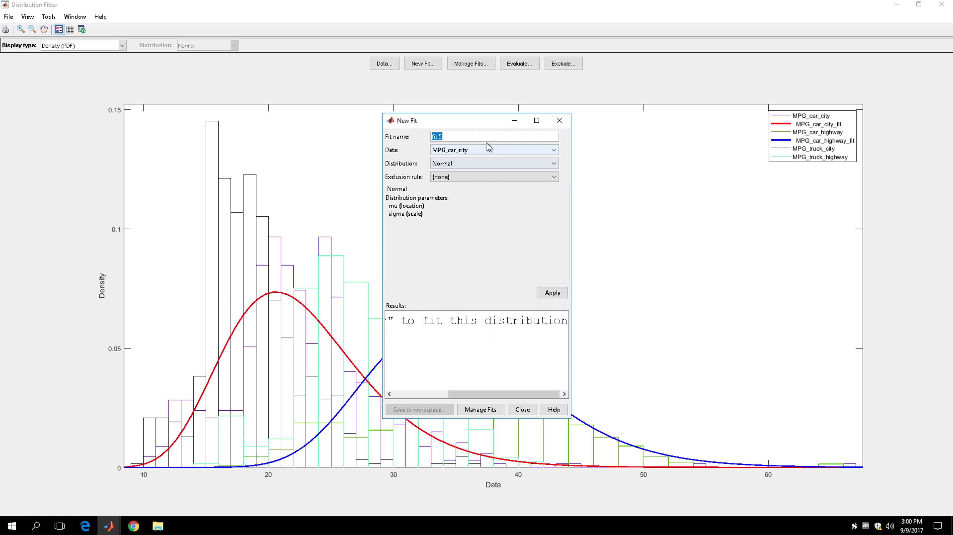
click(485, 150)
click(483, 178)
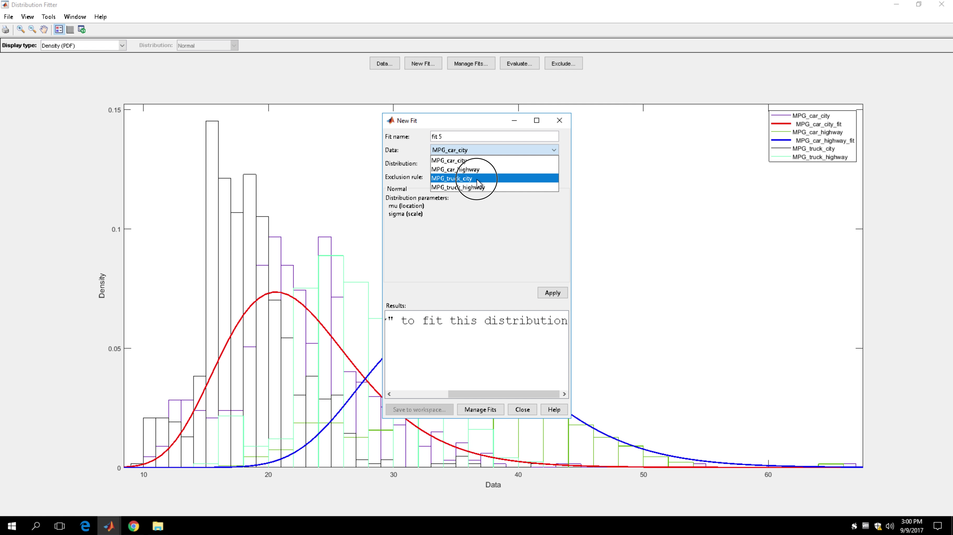
triple_click(472, 137)
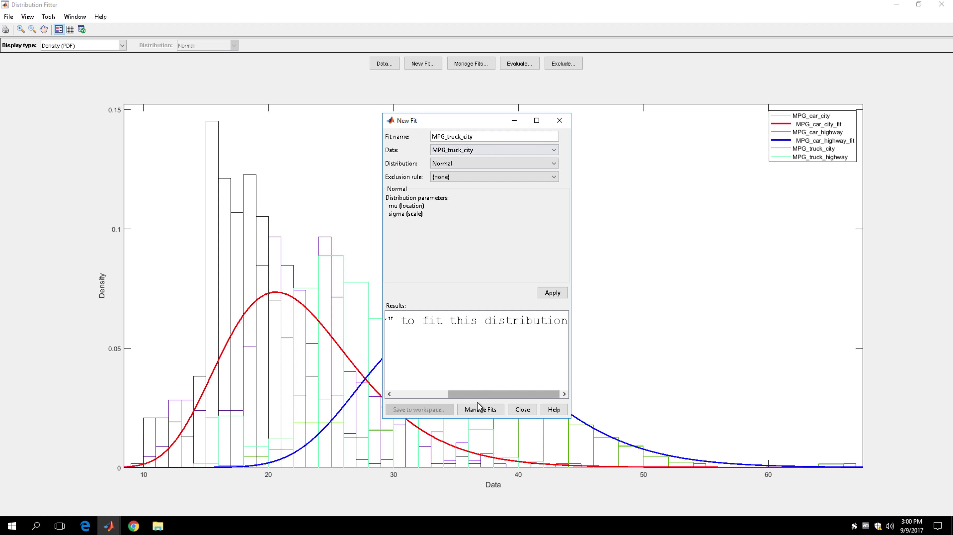
click(552, 294)
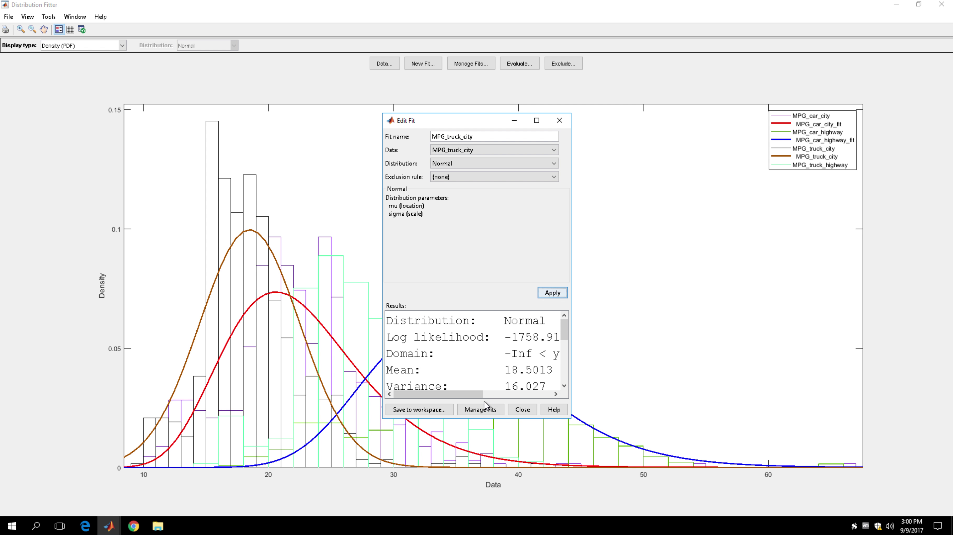
click(522, 409)
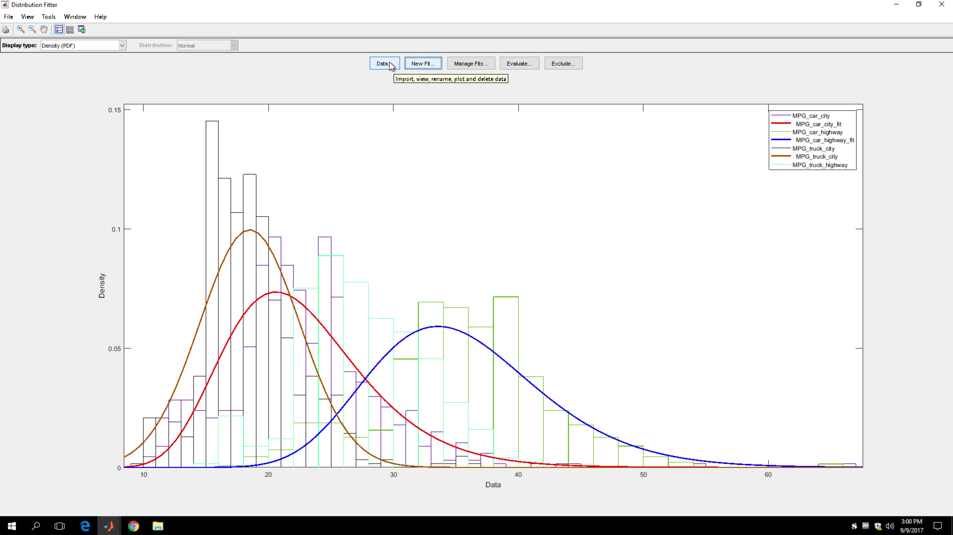
Start a new fit on the MPG_truck_highway data and name it MPG_truck_highway_fit
click(422, 63)
click(528, 152)
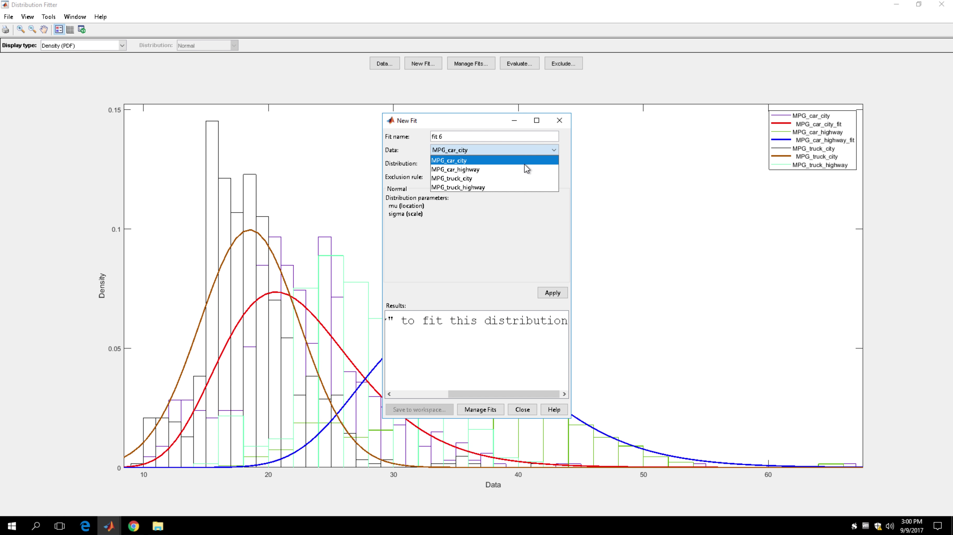
click(518, 187)
triple_click(487, 137)
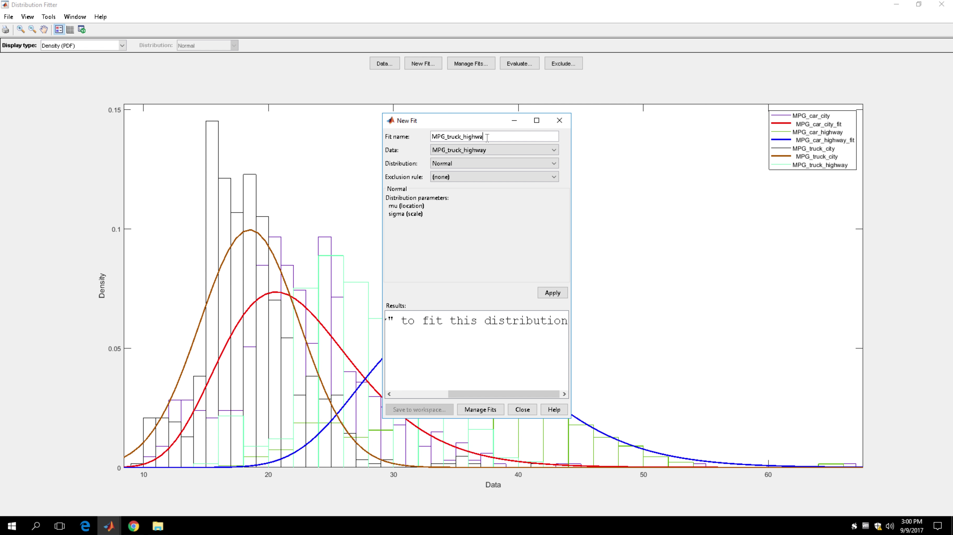
text(MPG_truck_highway_fit)
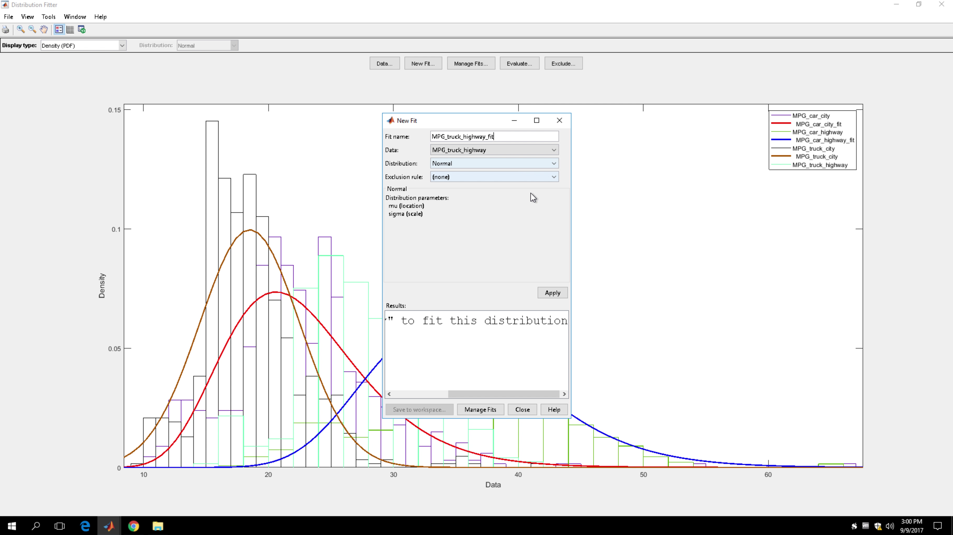
Set the MPG_truck_highway_fit distribution to Lognormal, apply it, and close the fit dialog
click(515, 164)
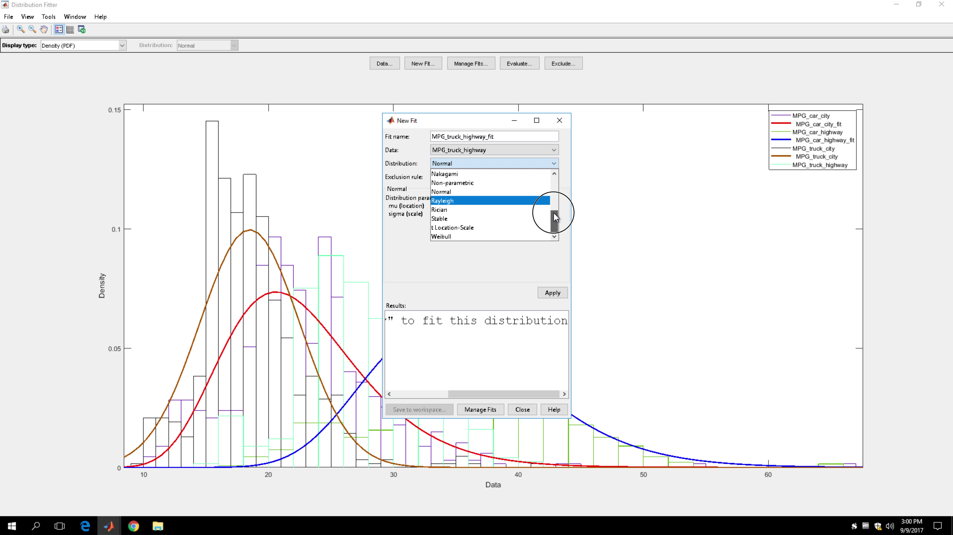
drag(553, 212, 553, 204)
click(511, 201)
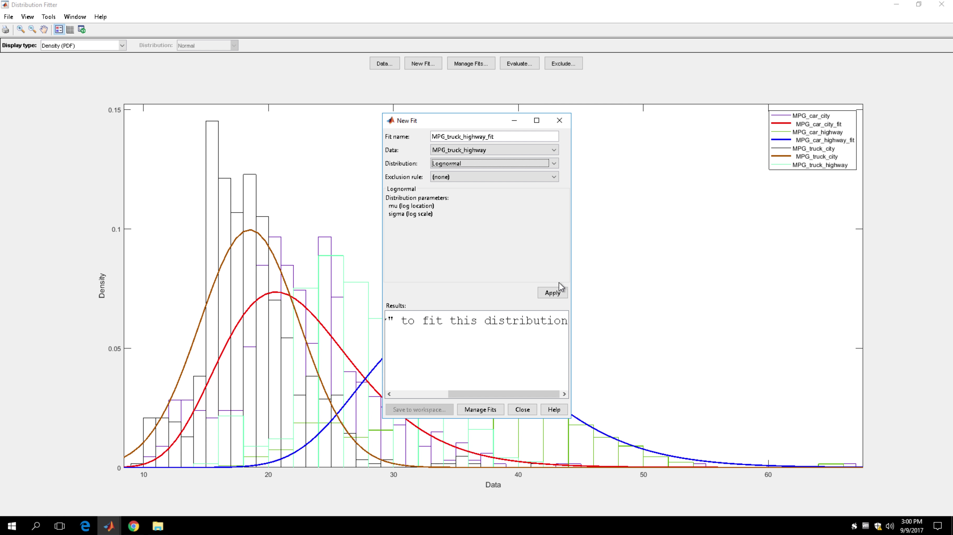
click(556, 292)
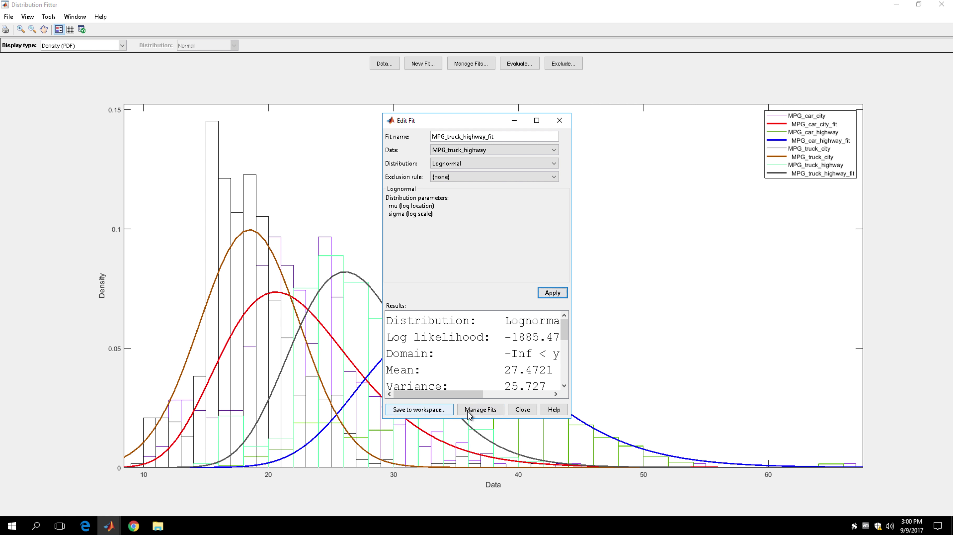
click(521, 410)
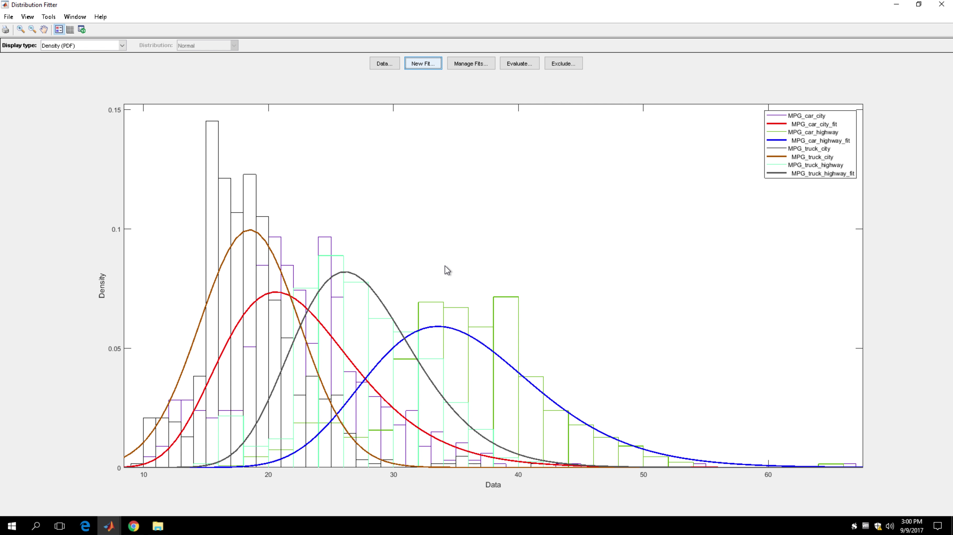
Generate code from the Distribution Fitter session and rename the function in its first line to createMPGCityHighwayCarTruckFit
click(9, 16)
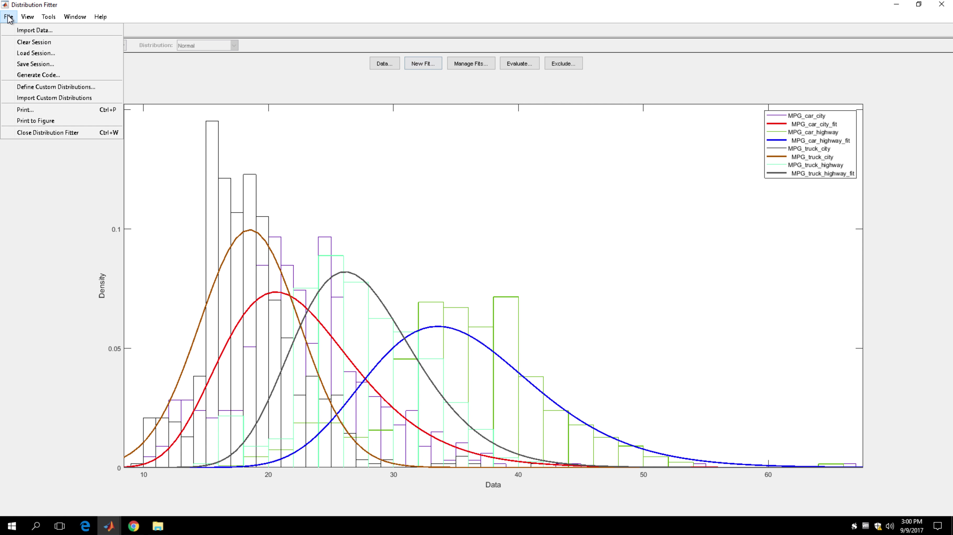
click(40, 75)
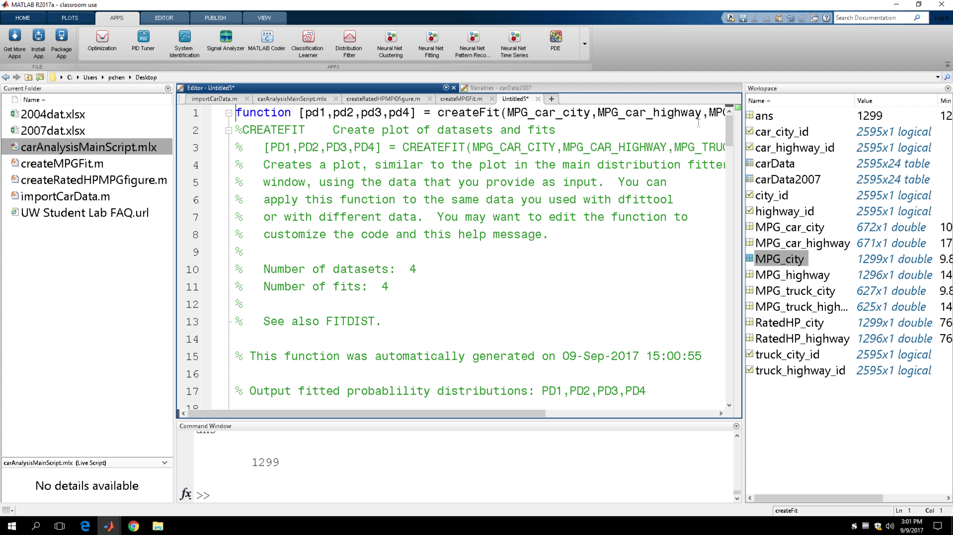
click(480, 113)
text(MPG)
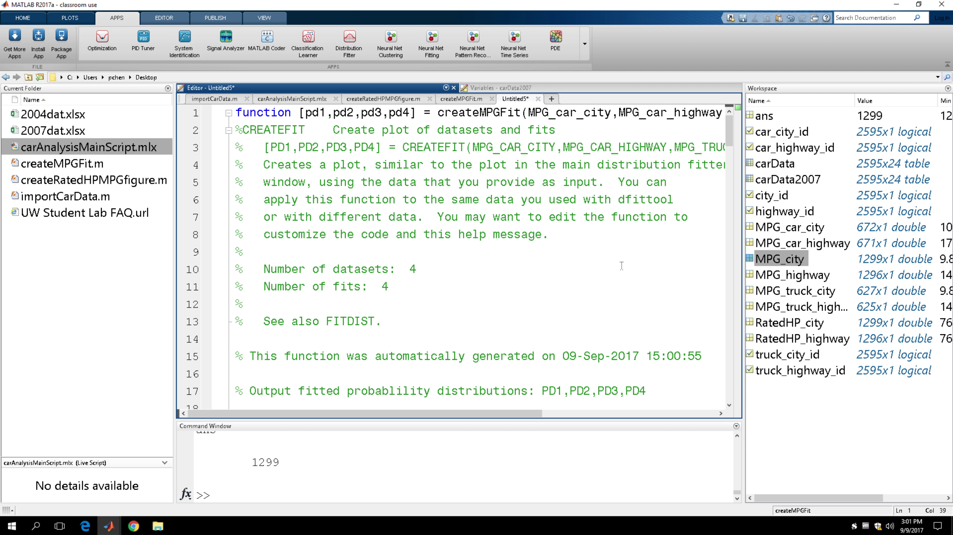
text(City)
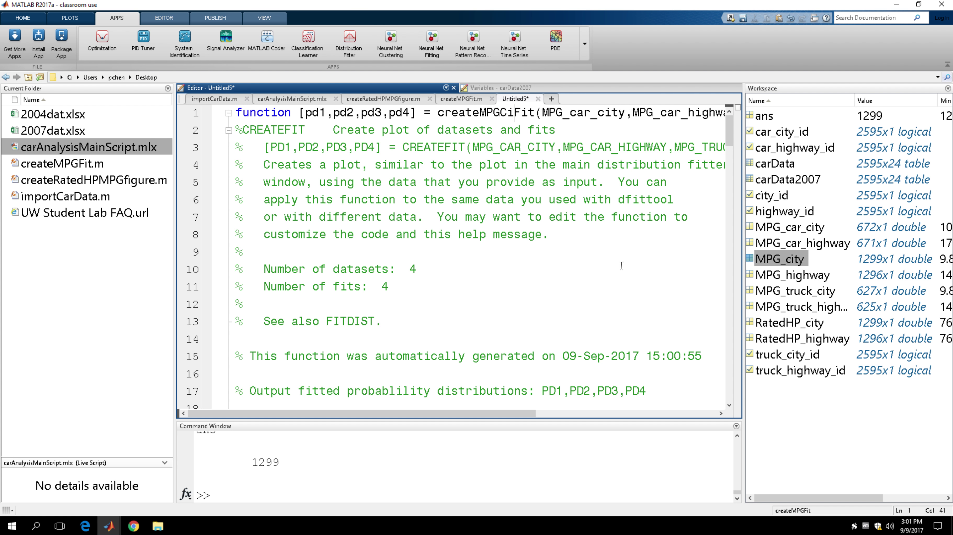
text(High)
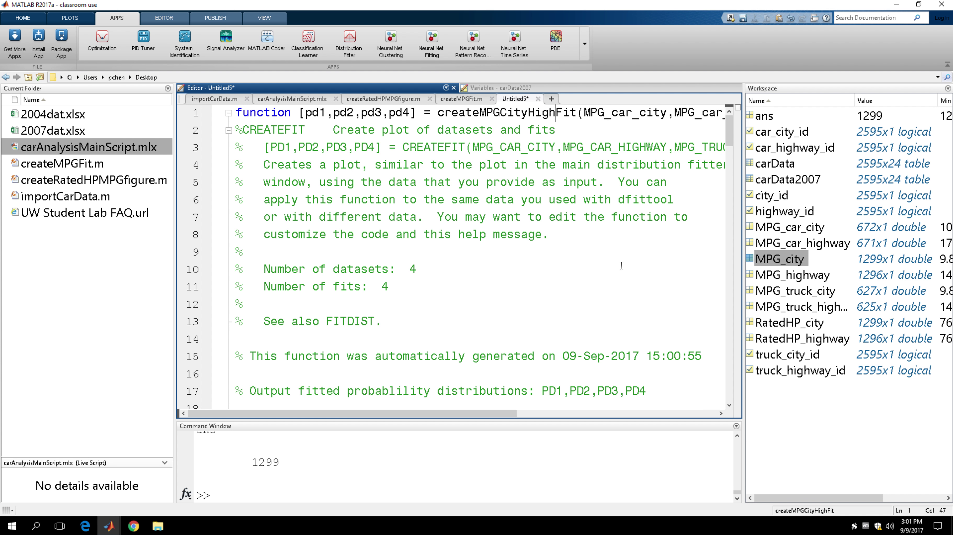
text(wayCar)
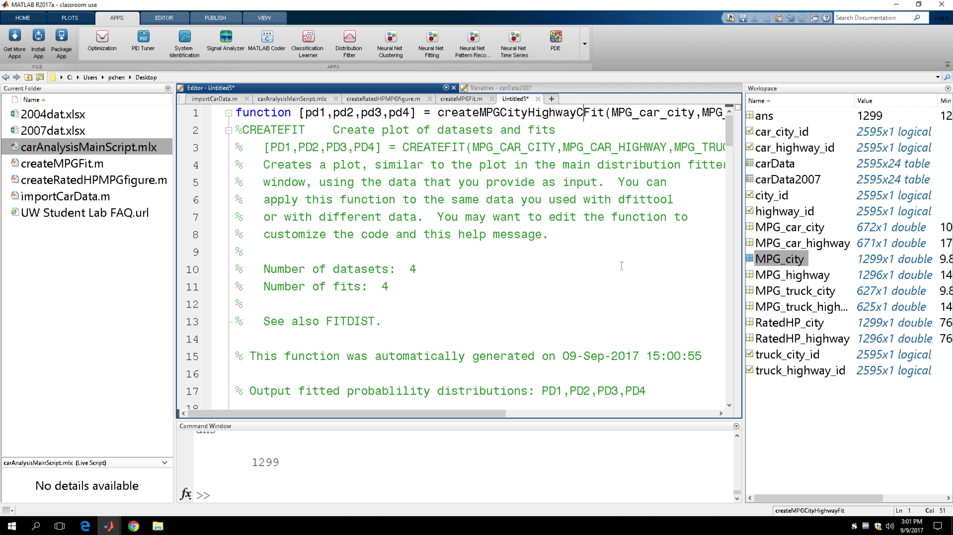
text(Truck)
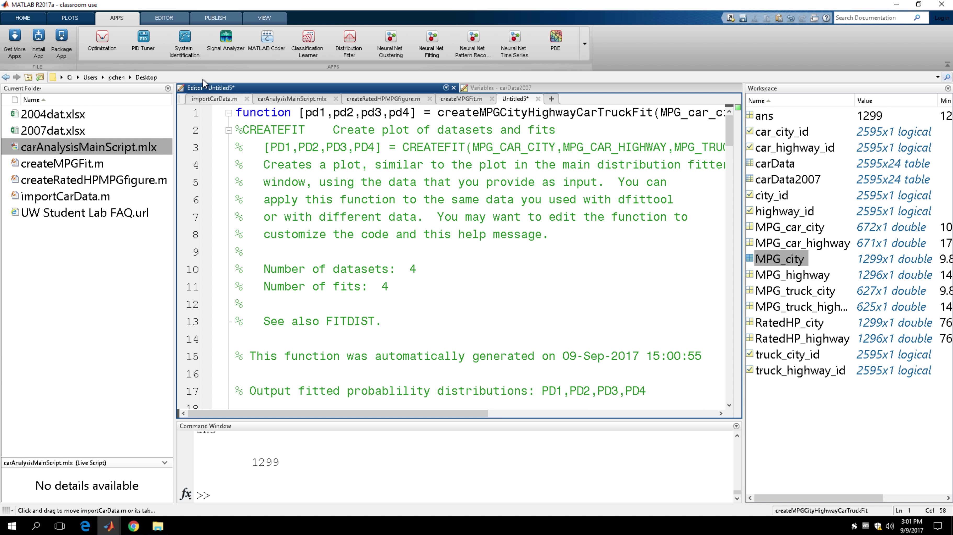
Save the generated function on the Desktop as createMPGCityHighwayCarTruckFit.m
click(68, 20)
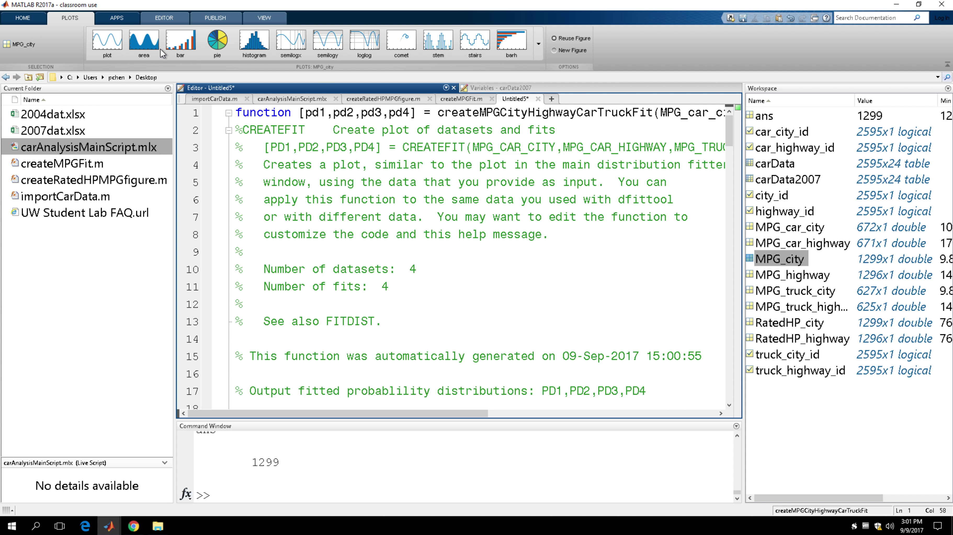
click(164, 18)
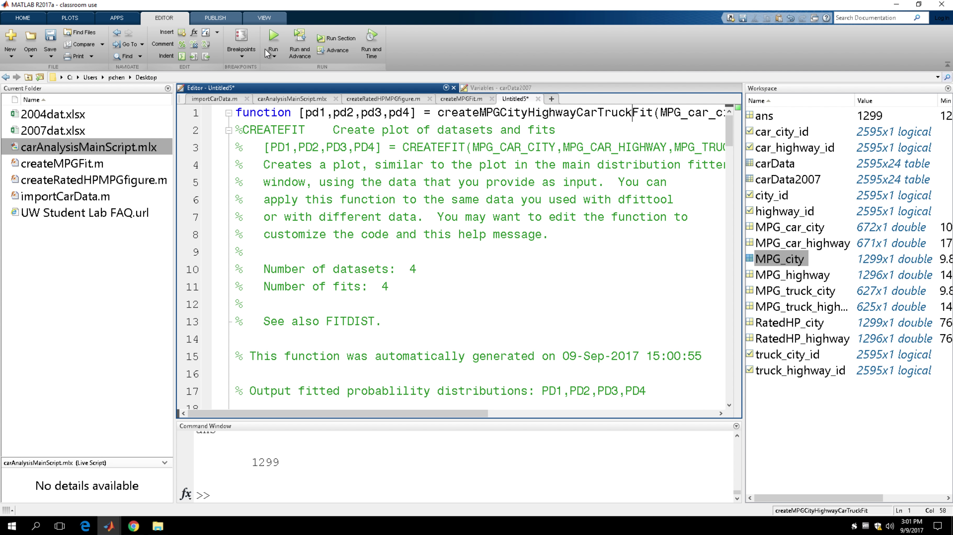
click(50, 35)
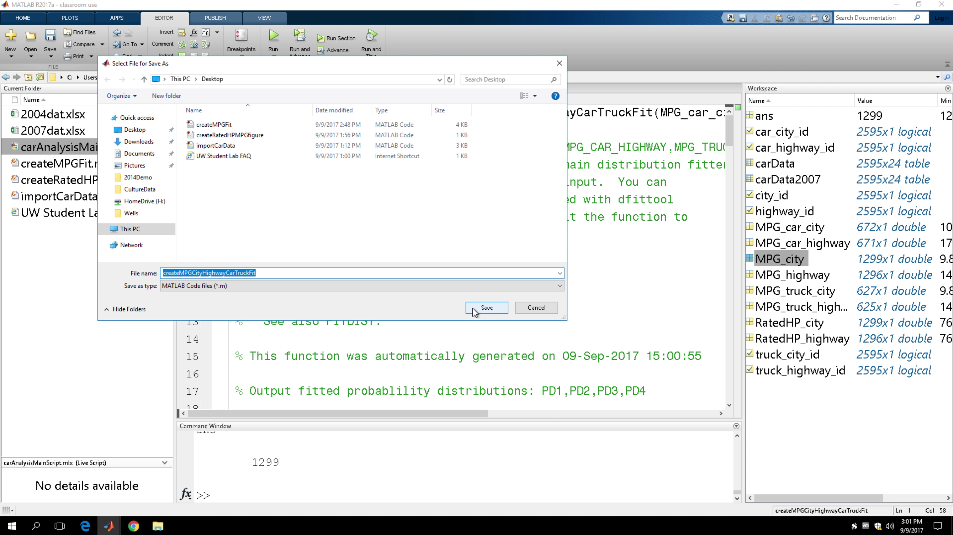
click(488, 307)
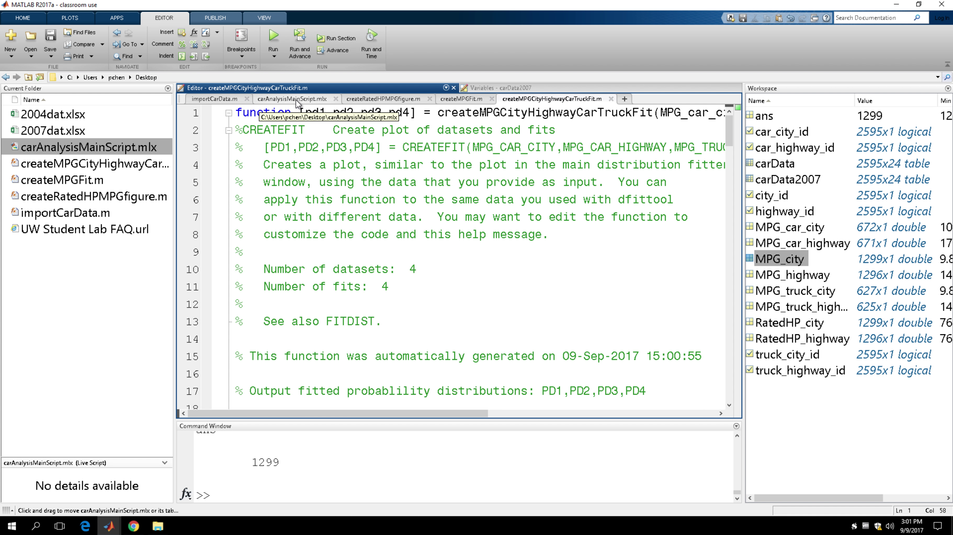
Begin a call to createMPGCityHighwayCarTruck on a new last line of the section in carAnalysisMainScript.mlx
click(289, 99)
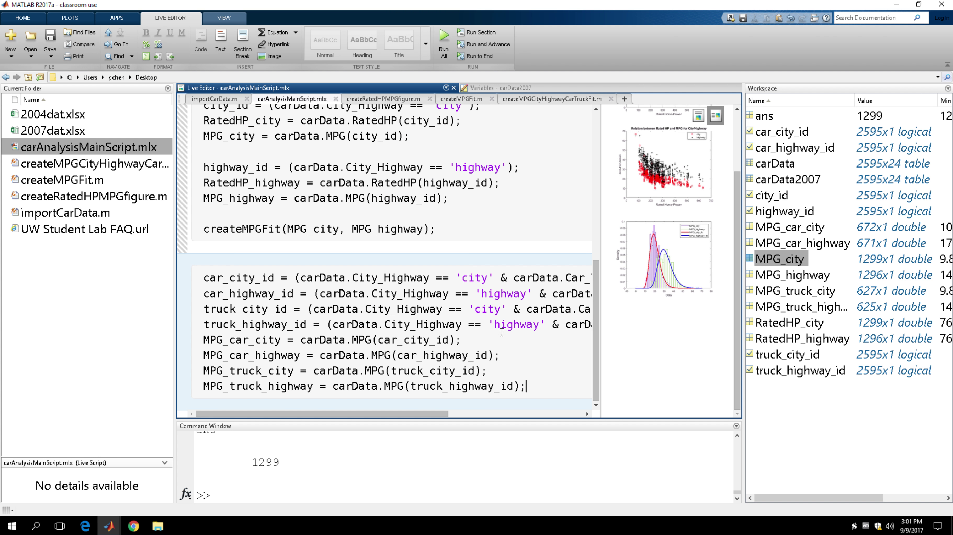
click(553, 392)
key(Return)
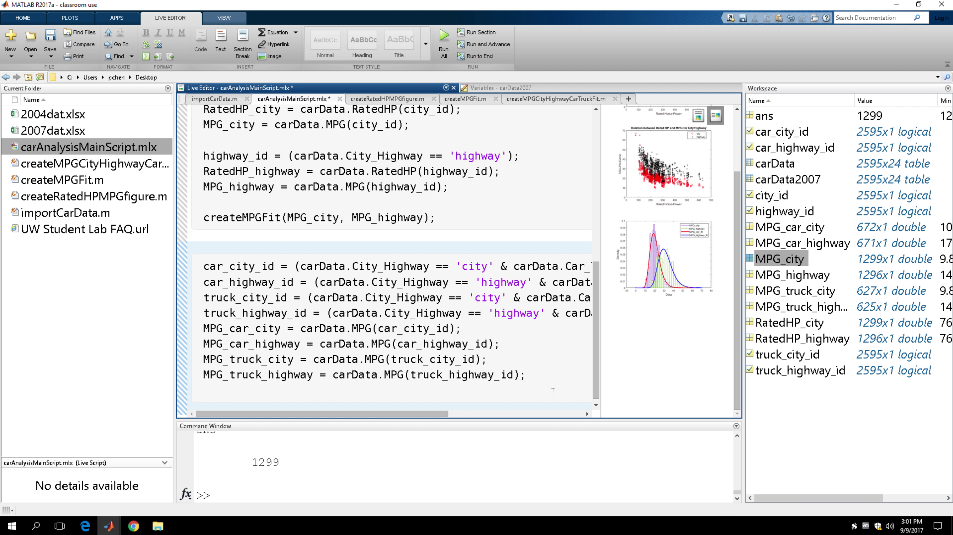
text(createMPGCityHig)
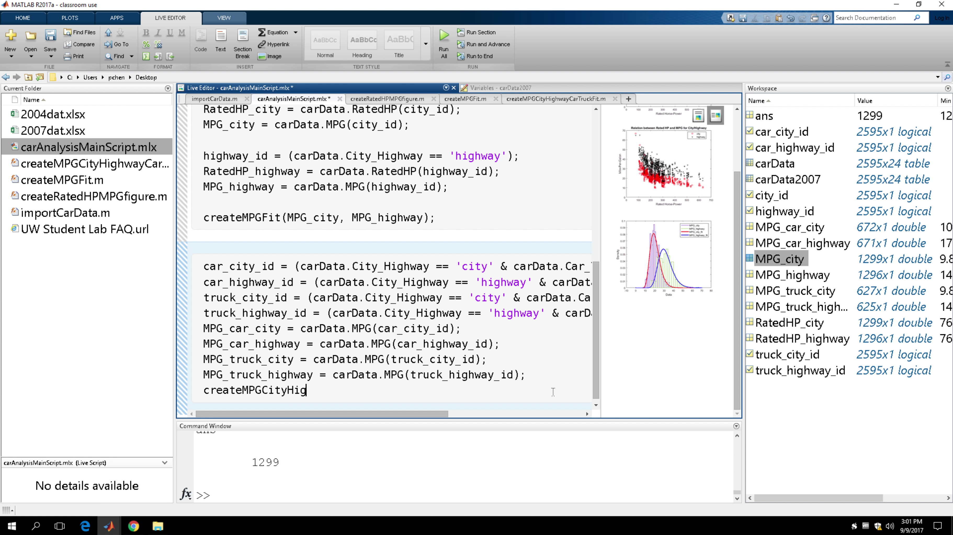
text(hwayCarTruck()
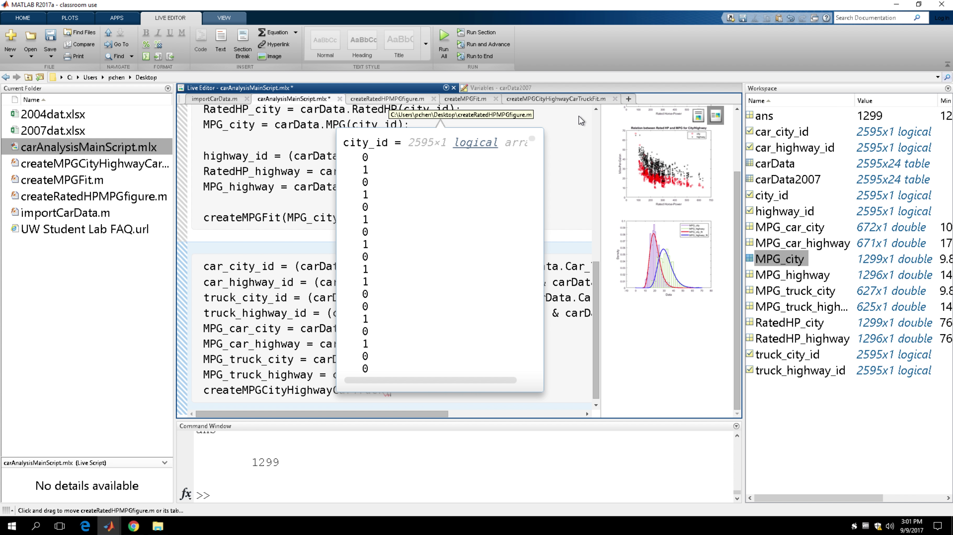
Check the generated function's argument order and enter MPG_car_city and MPG_car_highway as the call's first two arguments
click(566, 100)
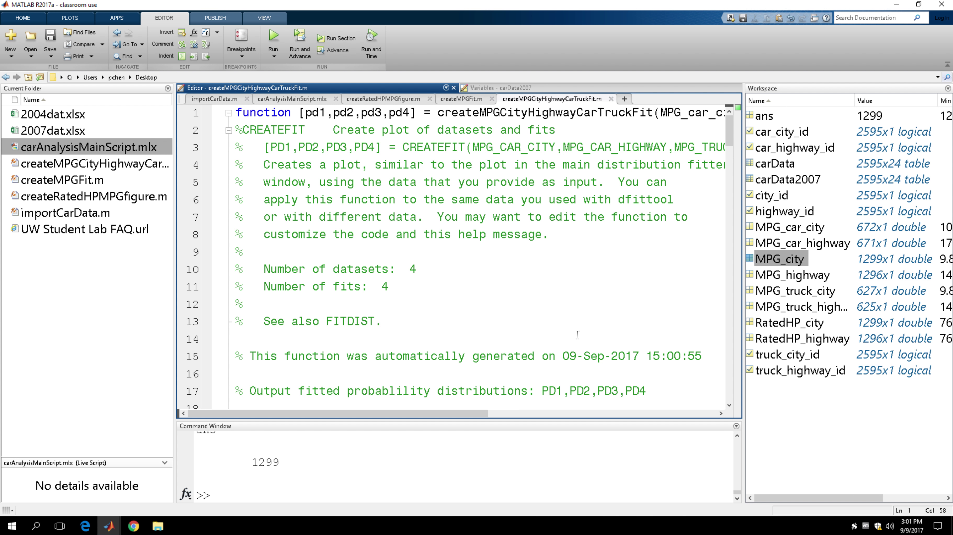
drag(484, 417, 675, 420)
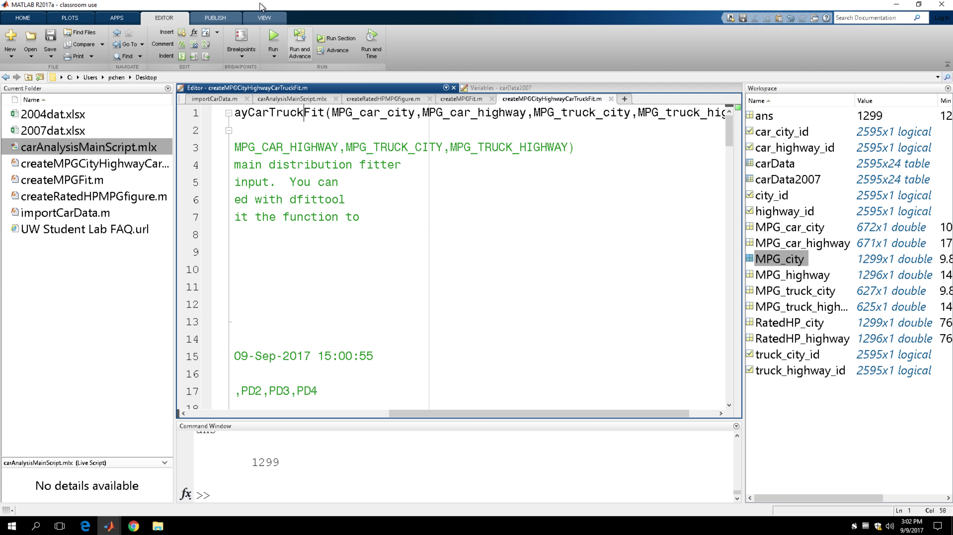
click(292, 100)
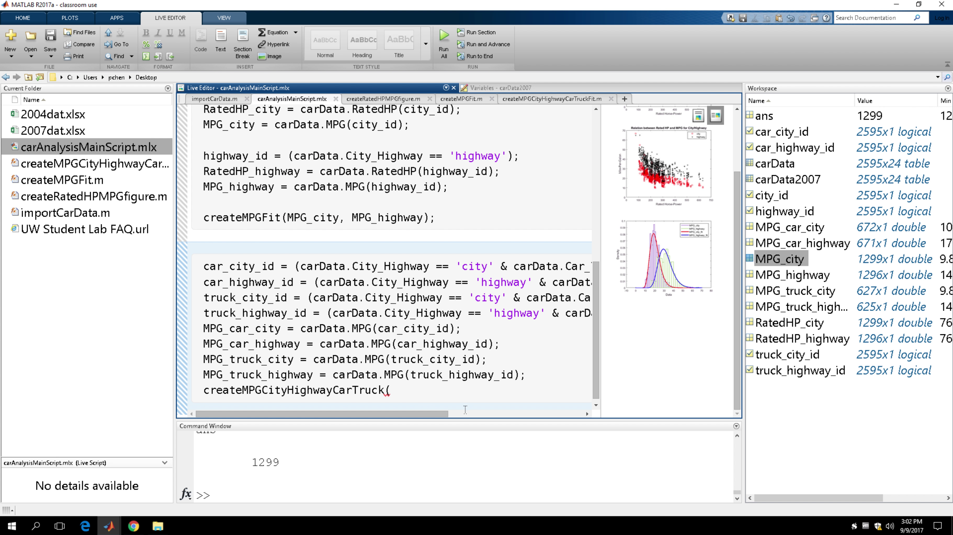
text(M)
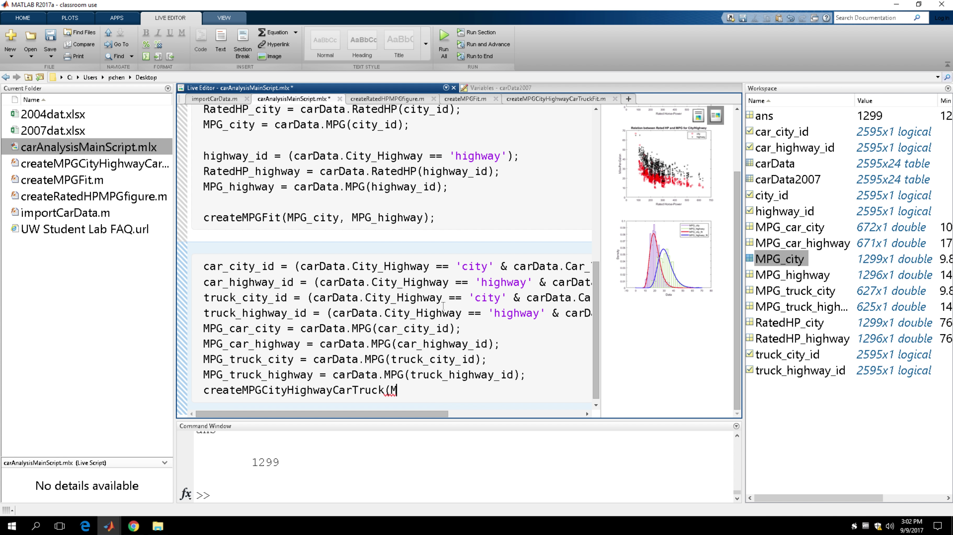
text(PG_car_city, MPG_car_)
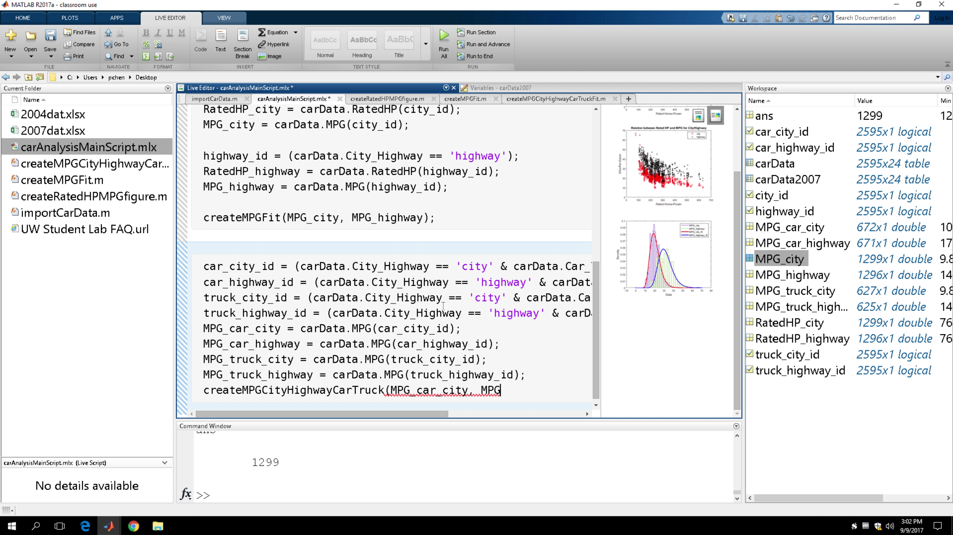
text(highway, M)
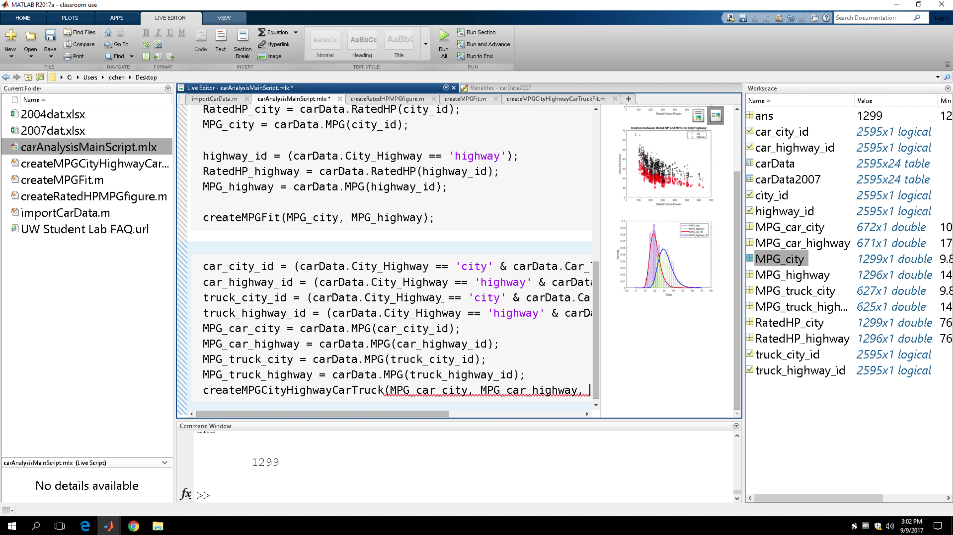
Complete the function call with the arguments MPG_truck_city and MPG_truck_highway and a closing parenthesis
text(PG)
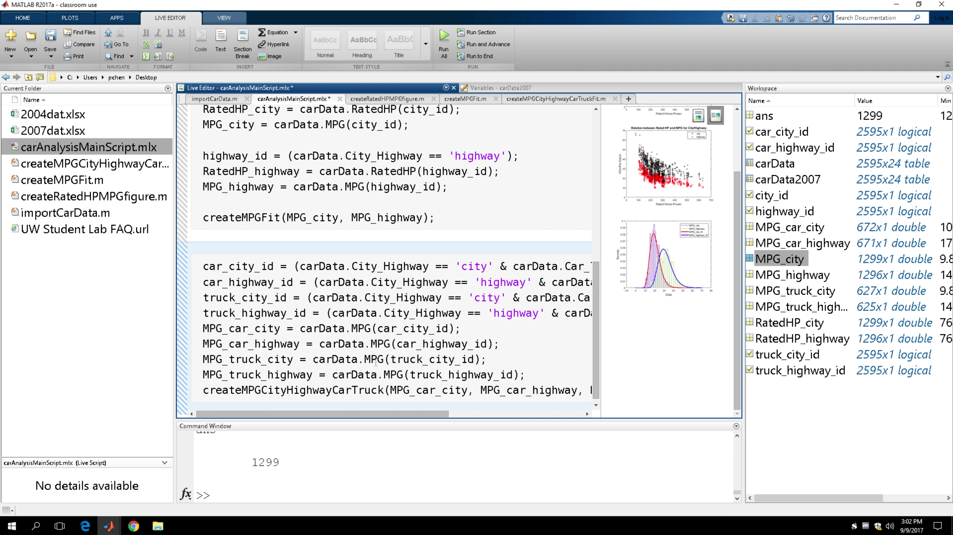
drag(365, 413, 453, 412)
text(_)
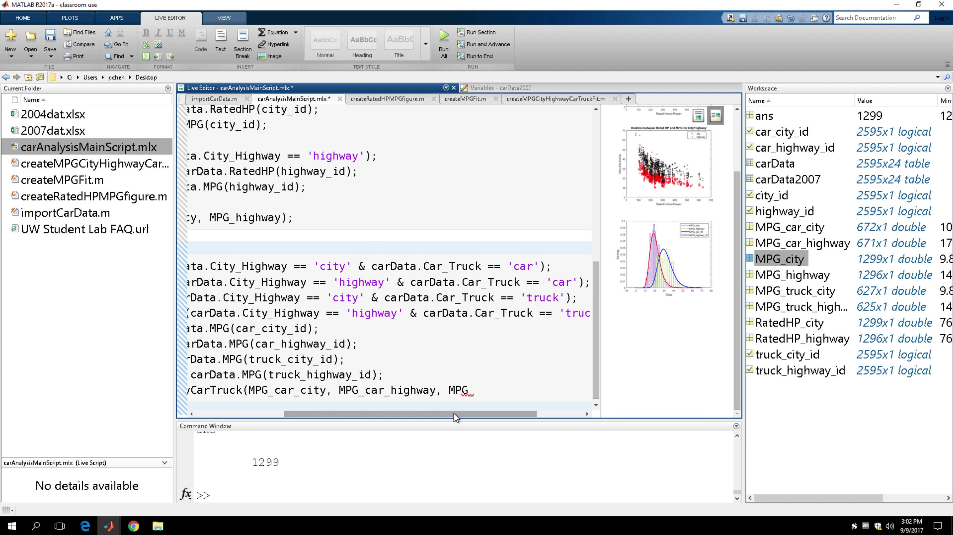
text(truck_city)
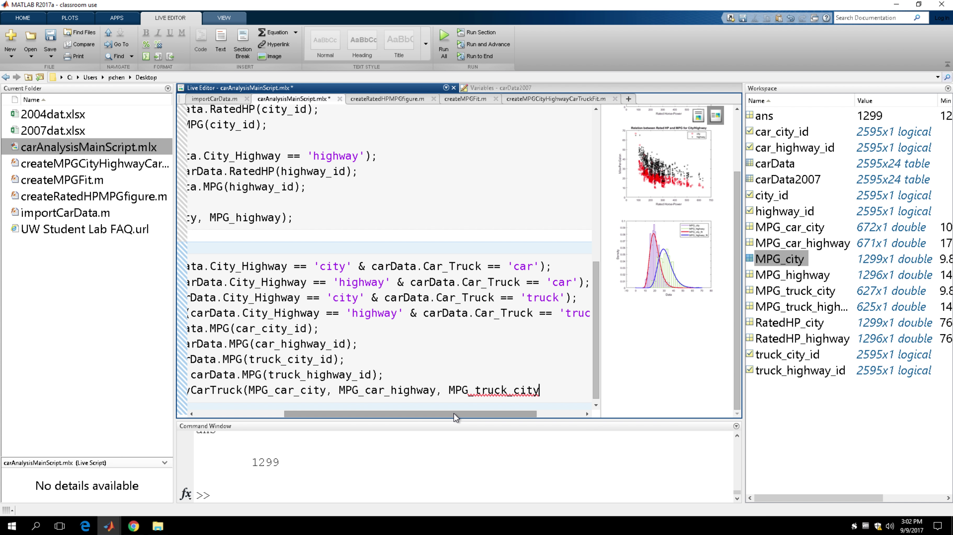
text(, MPG_truck)
drag(454, 412, 526, 414)
text(_truck_highway))
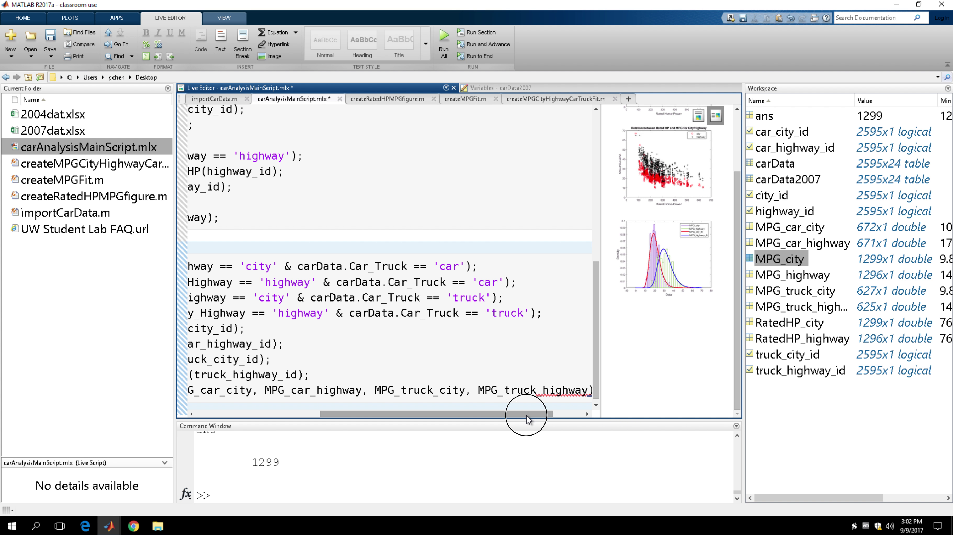
Correct the called function's name to createMPGCityHighwayCarTruckFit and run the section
drag(527, 414, 326, 421)
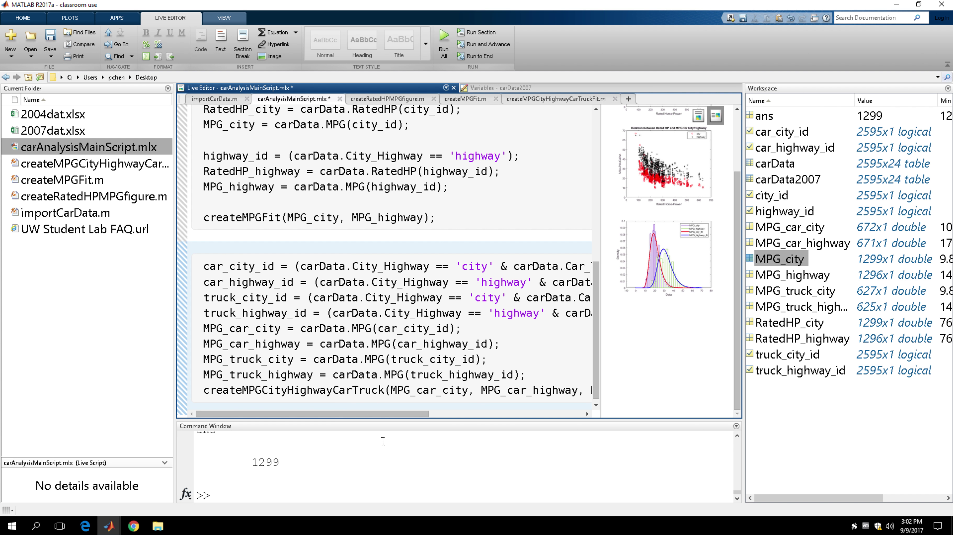
click(543, 365)
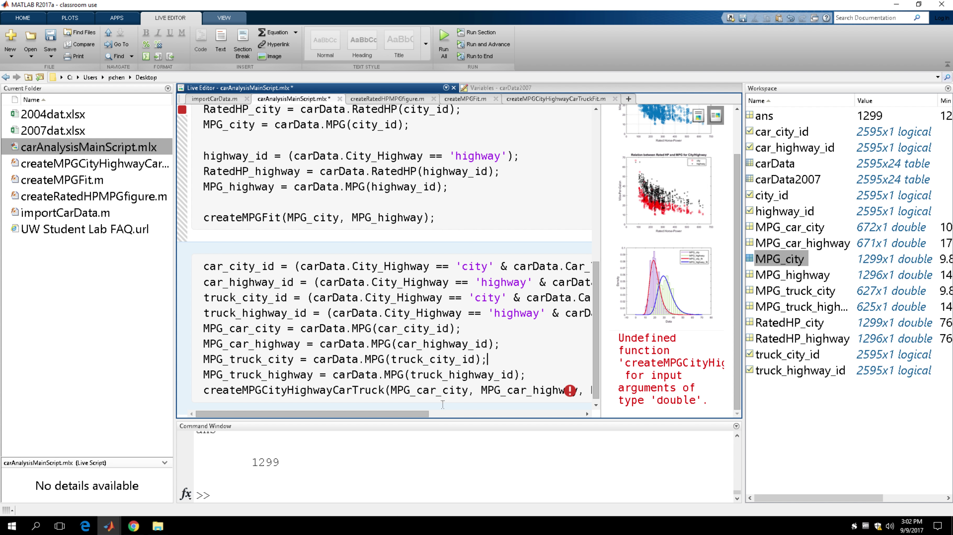
click(413, 413)
click(384, 388)
text(Fit)
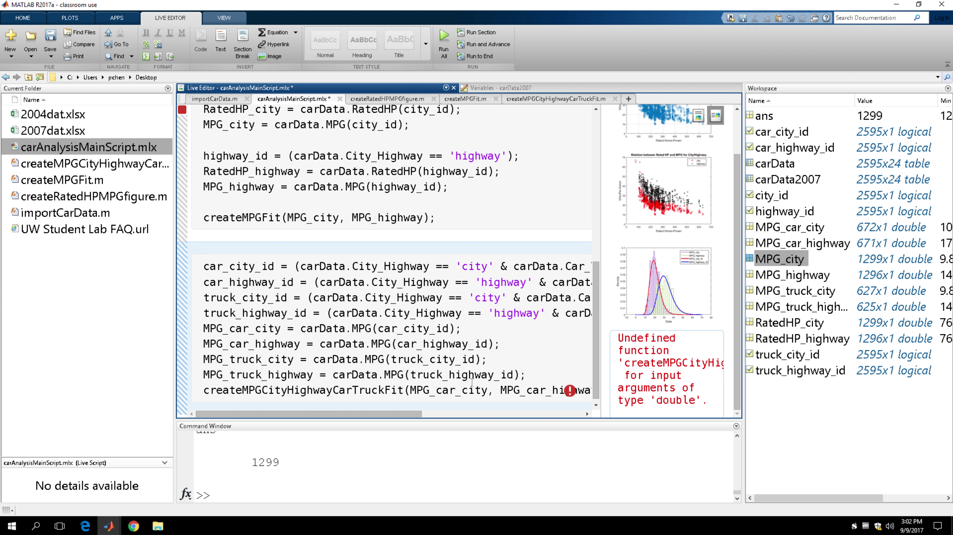
key(ctrl+Return)
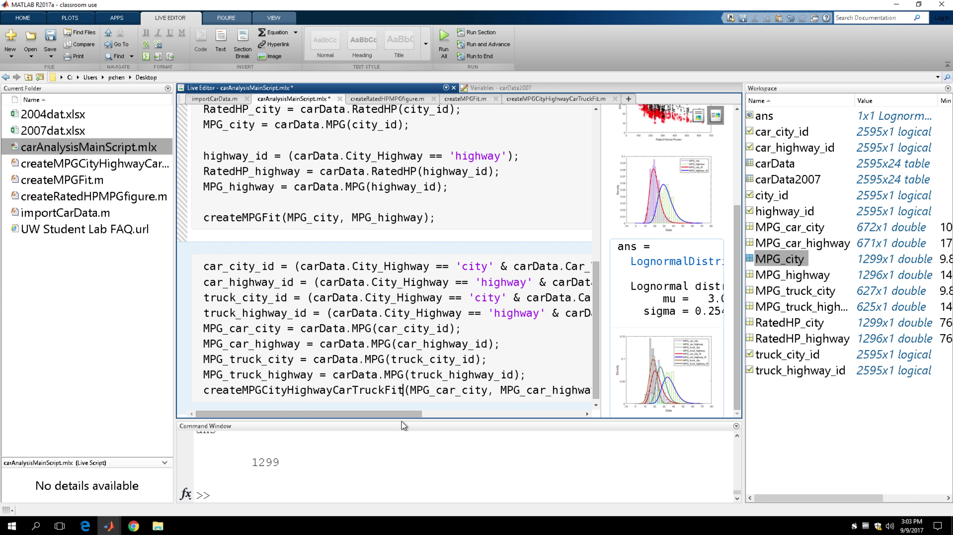
Enlarge the output area to examine the car and truck distribution fit plot, and restore the code area's width
drag(404, 414, 560, 413)
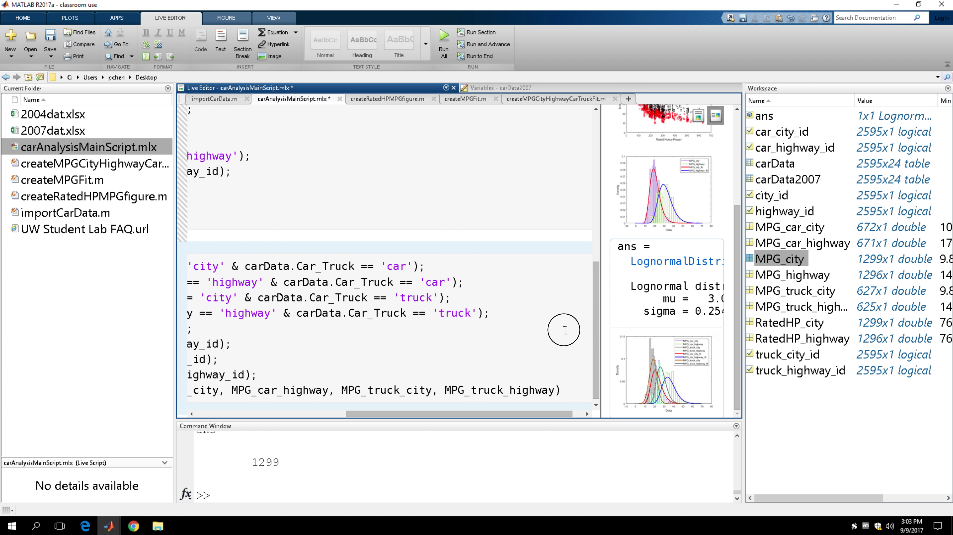
drag(600, 329, 462, 319)
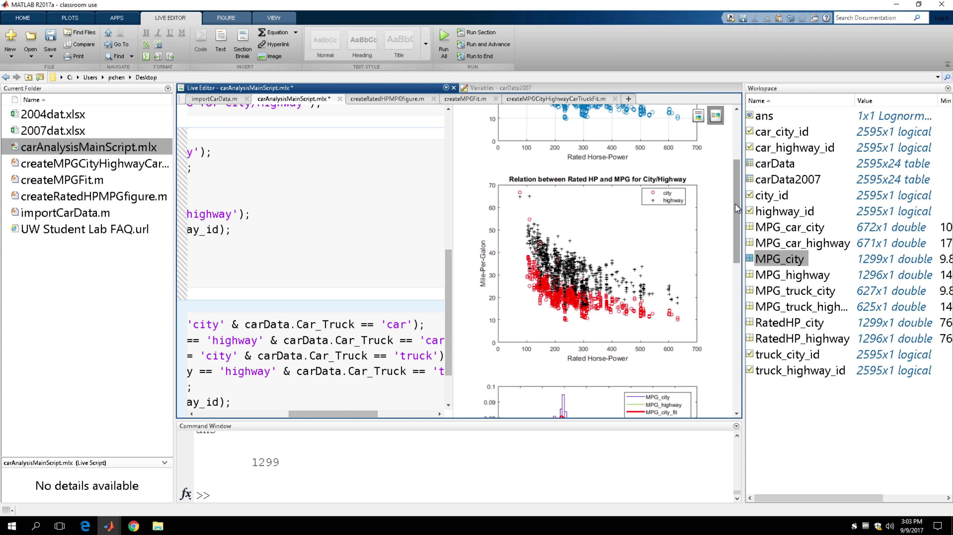
drag(734, 205, 735, 352)
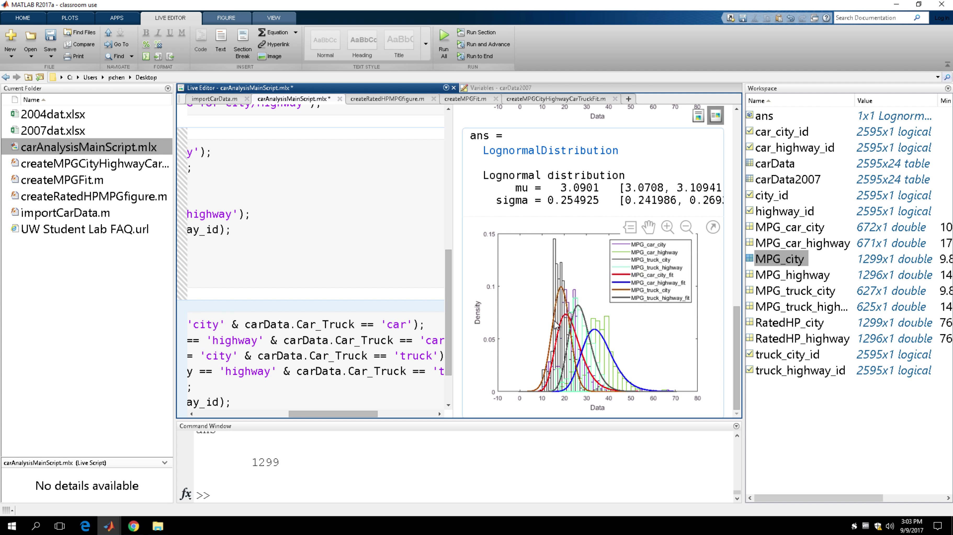
drag(317, 413, 241, 408)
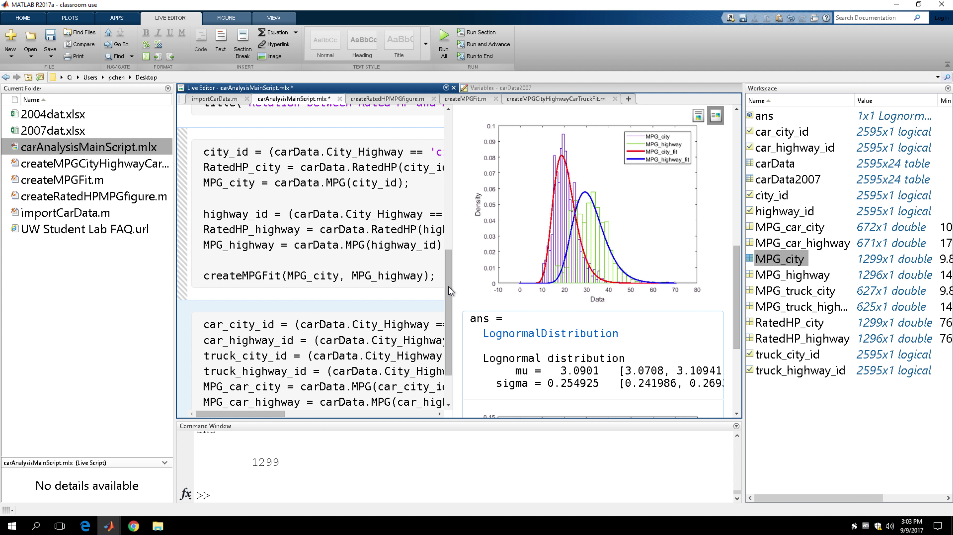
drag(448, 322, 444, 356)
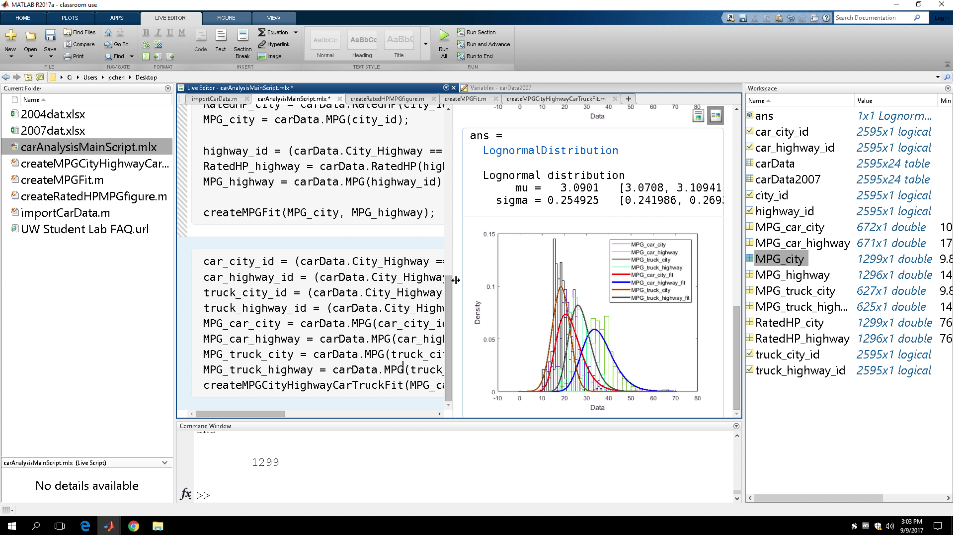
drag(456, 280, 600, 303)
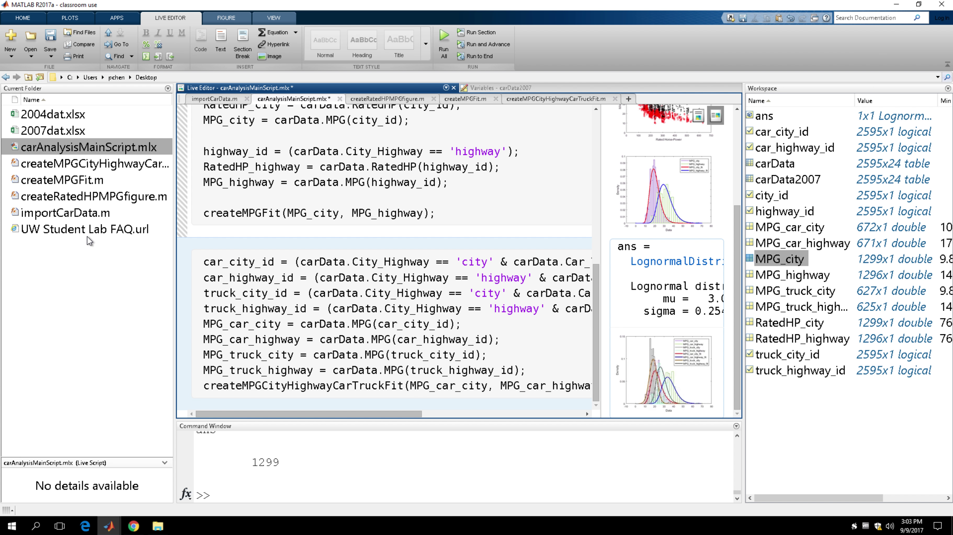
Review the project files in the current folder: the main script, importCarData.m, createRatedHPMPGfigure.m, and the two generated fit functions
click(67, 216)
click(63, 146)
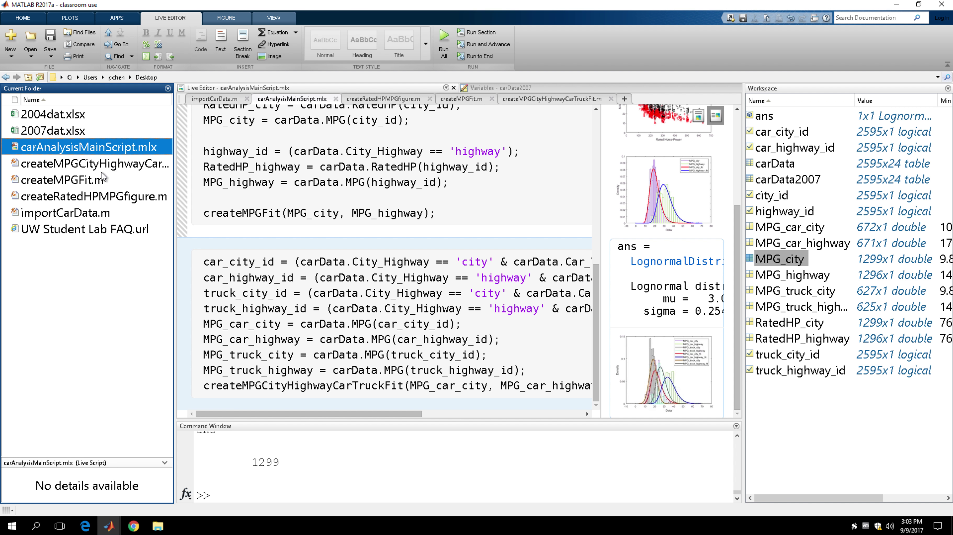
click(80, 213)
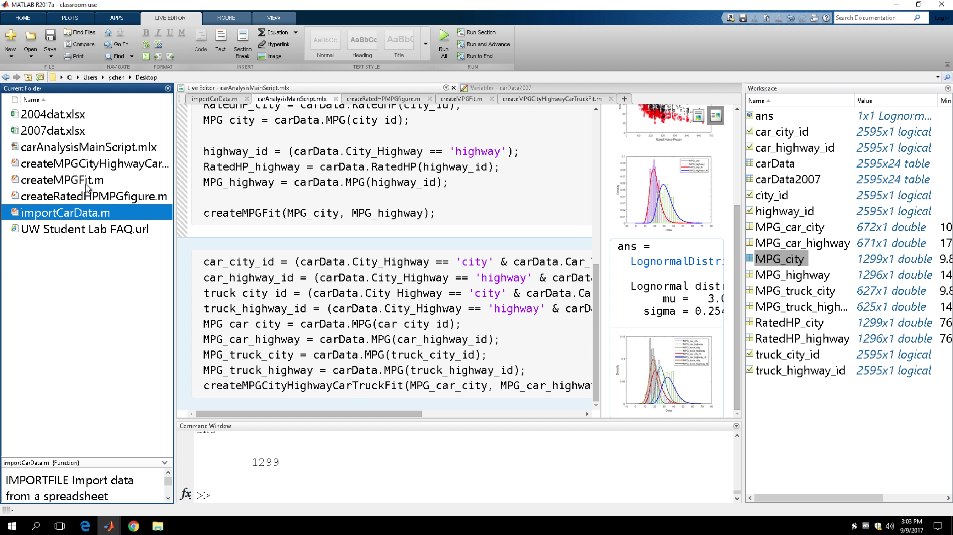
click(87, 181)
click(79, 208)
click(73, 196)
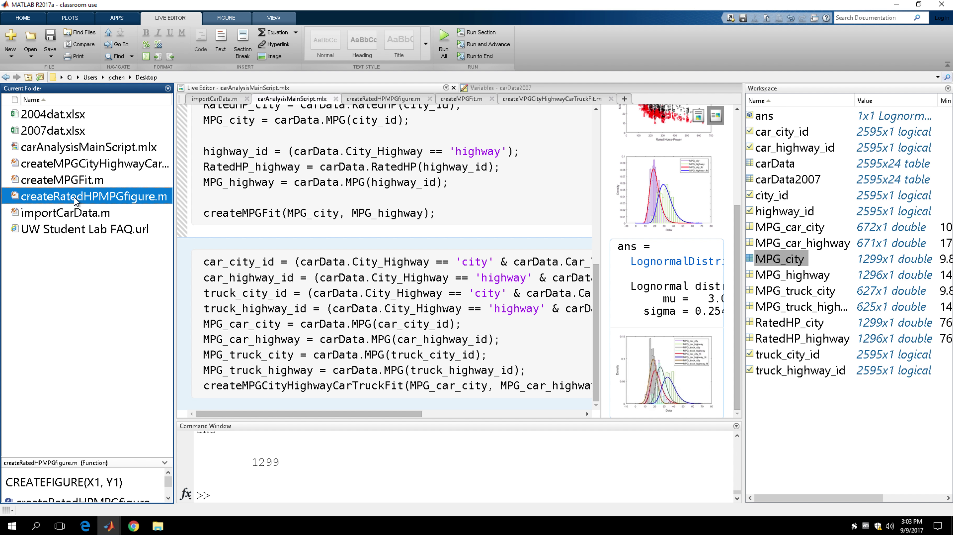
click(70, 181)
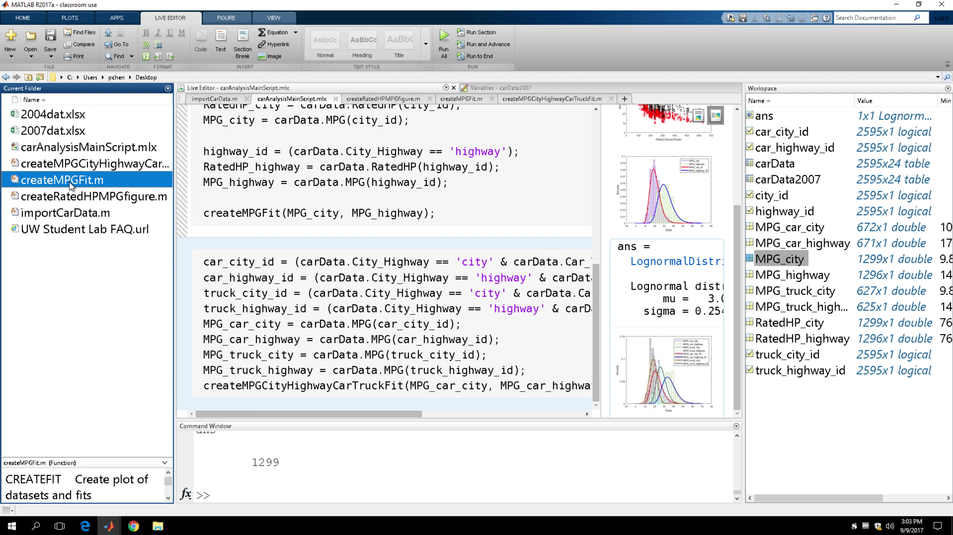
click(70, 166)
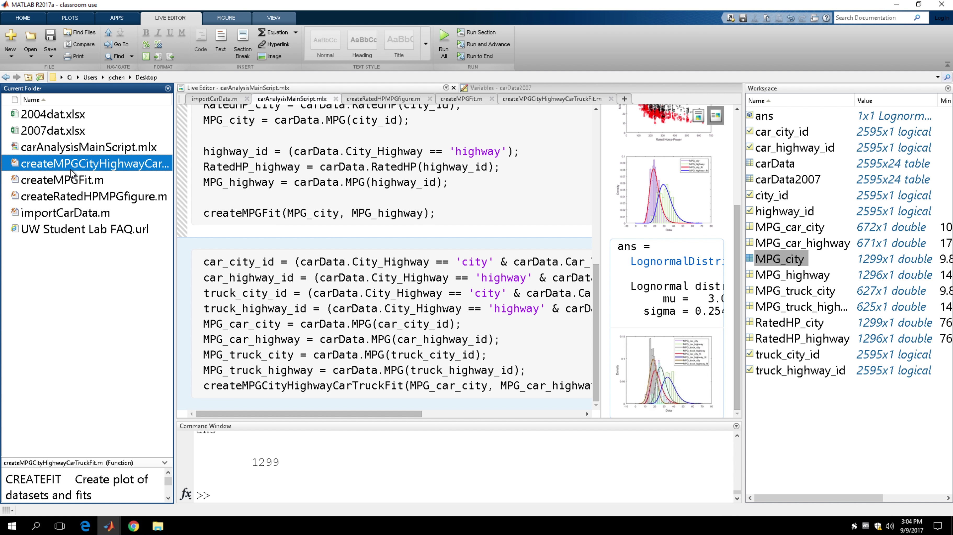